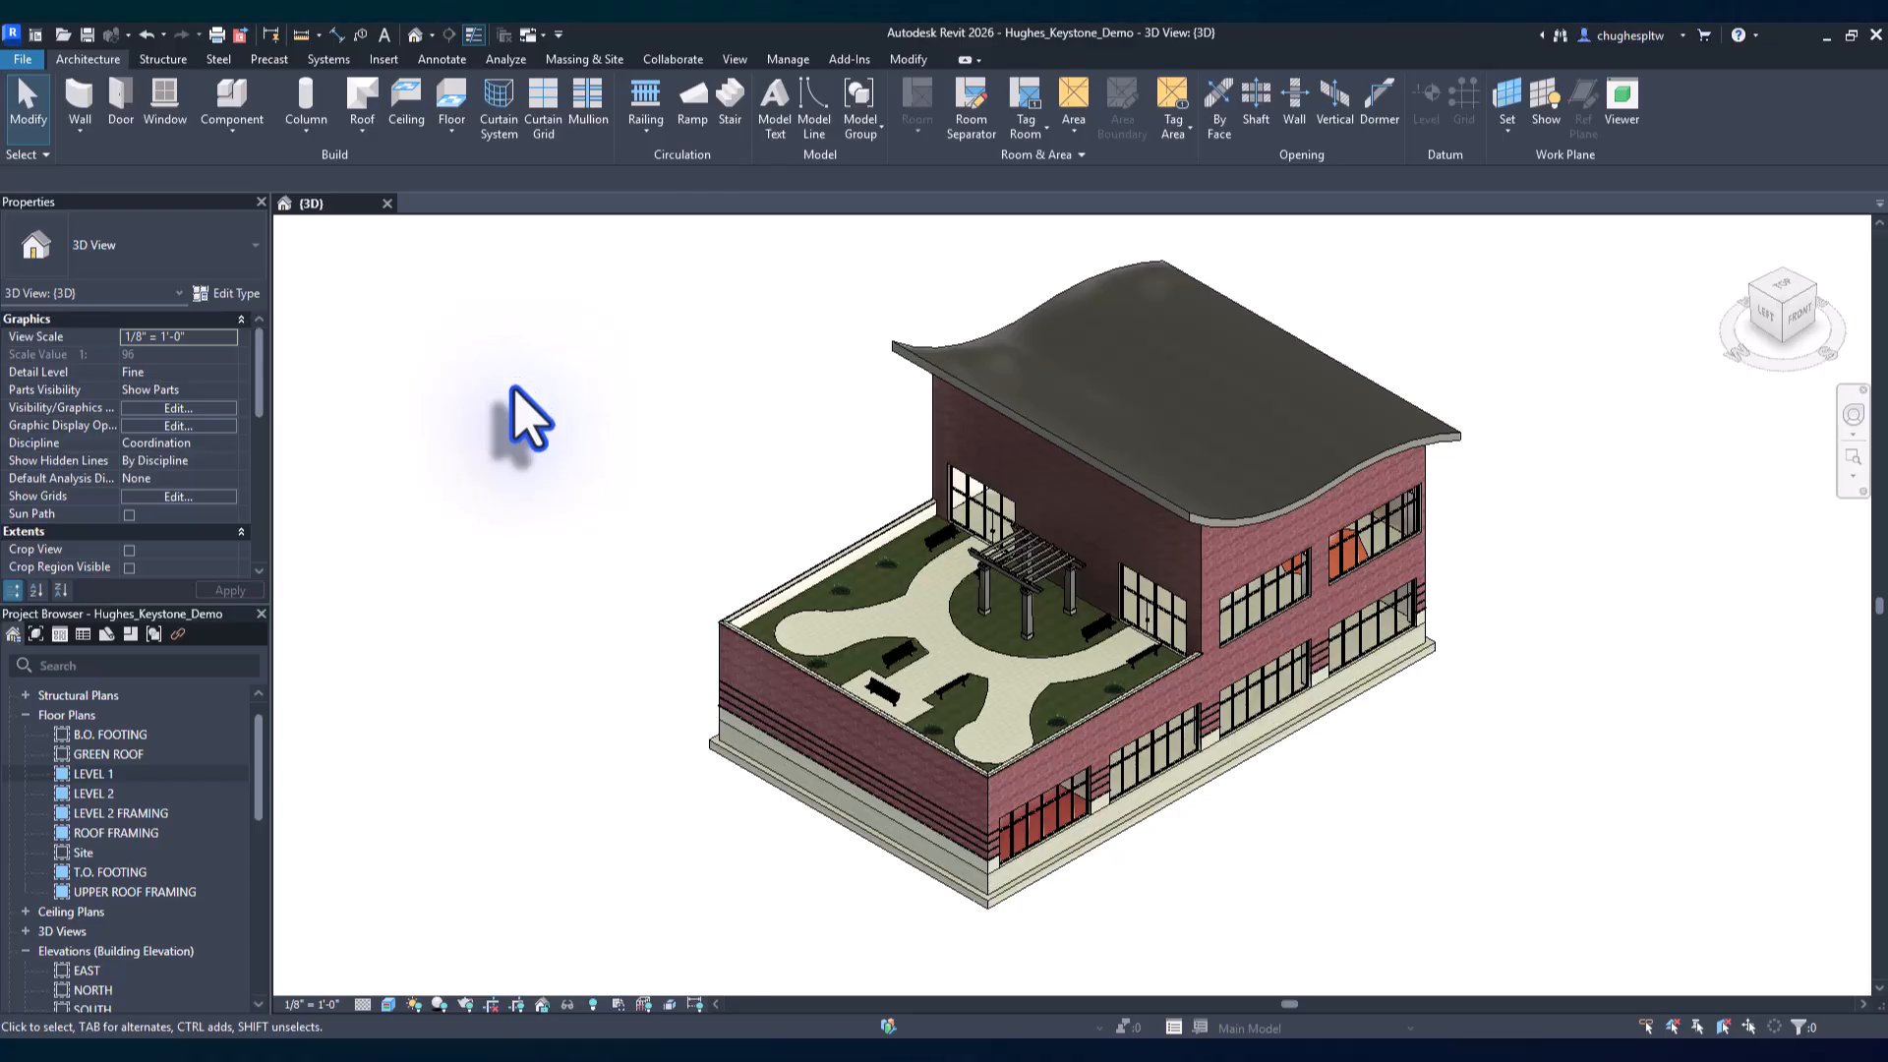
# Open the LEVEL 1 floor plan and place the 2100 x 1100mm elevator on the exterior wall along grid D, between grids 3 and 4
pyautogui.doubleClick(94, 773)
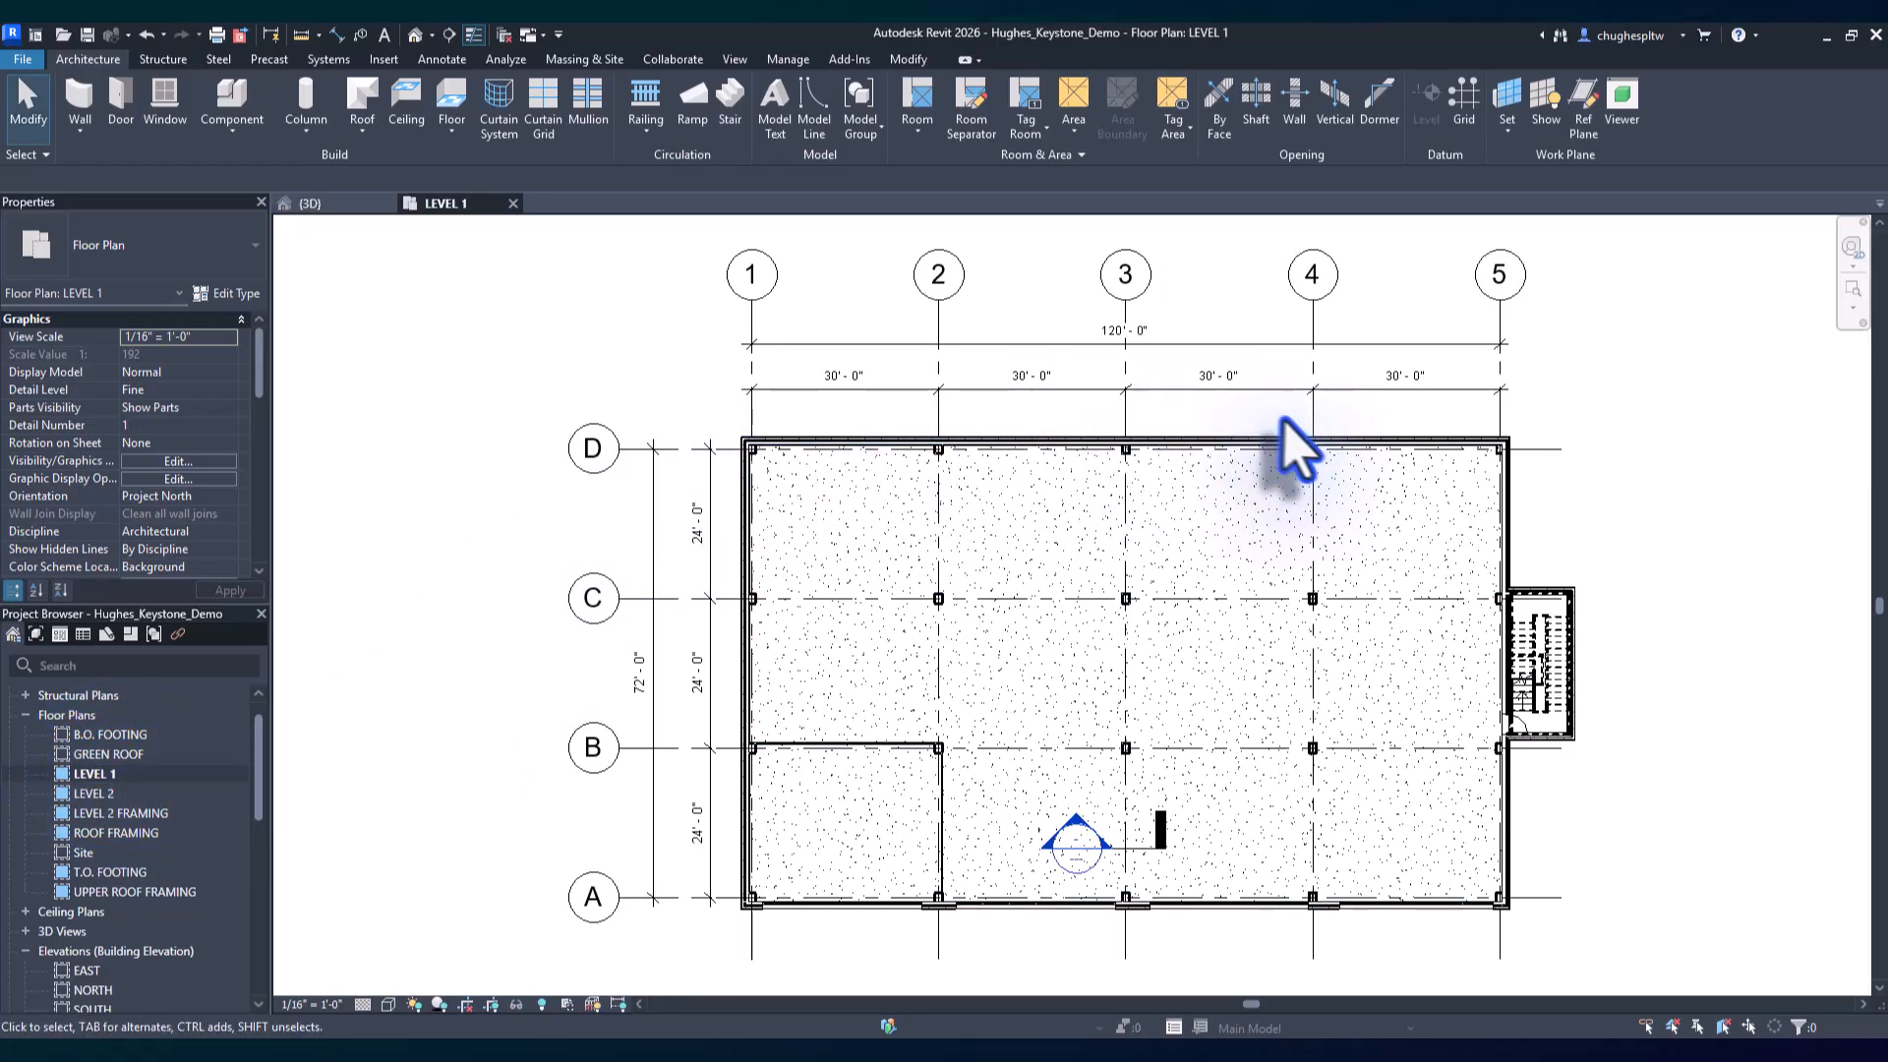
pyautogui.moveTo(1278, 413); pyautogui.dragTo(1025, 467, button='middle')
pyautogui.scroll(5, 1028, 468)
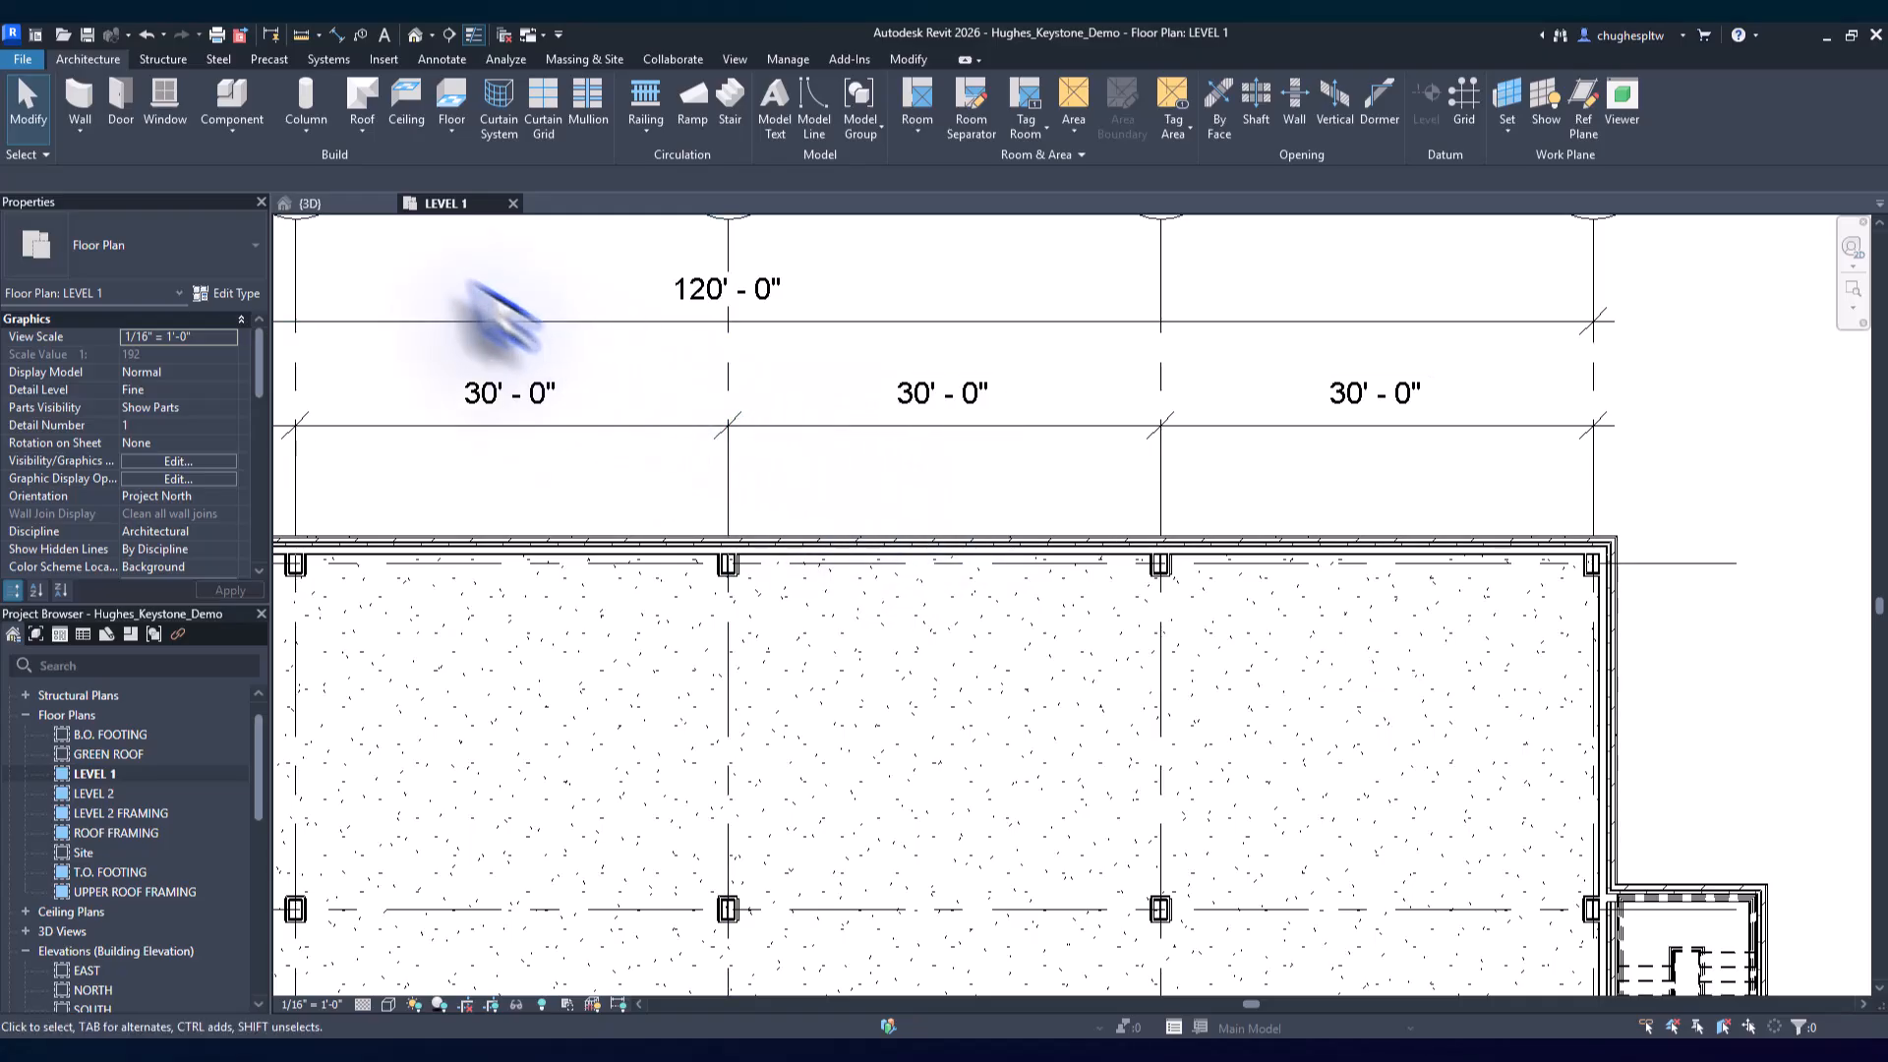
pyautogui.click(228, 99)
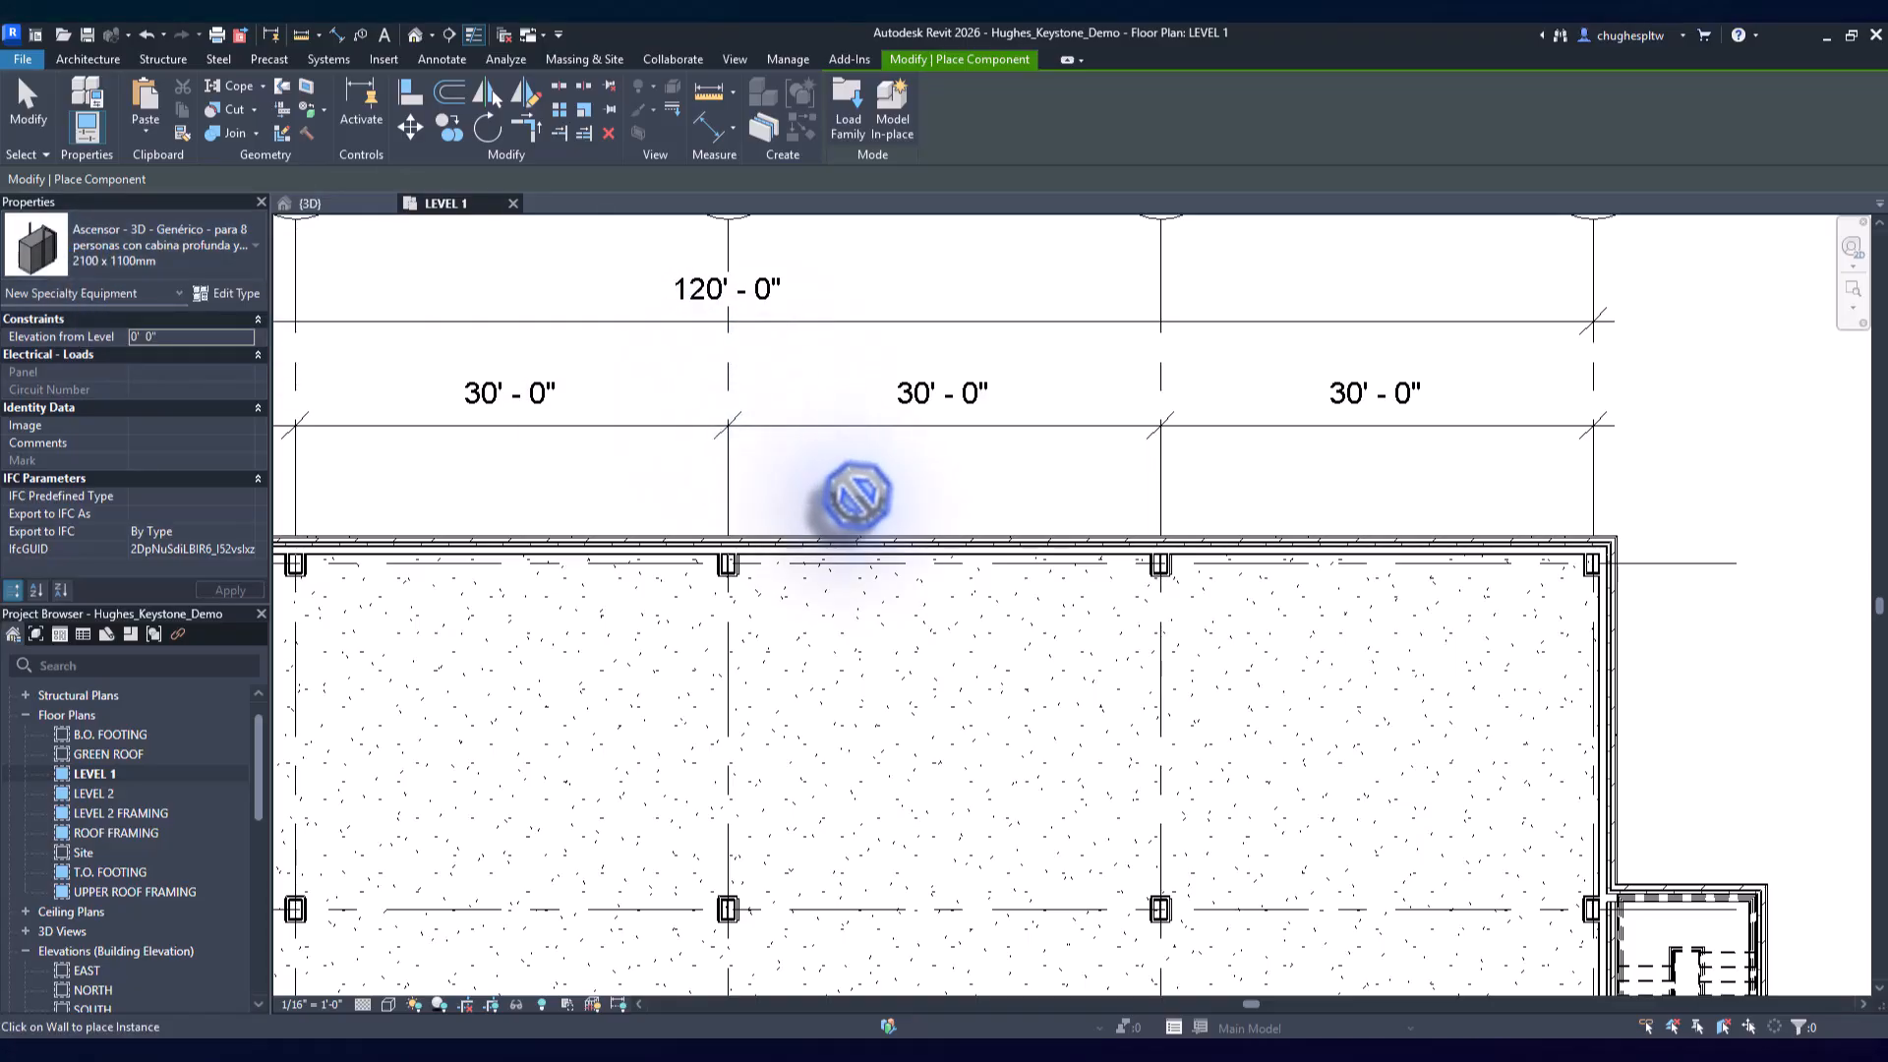
pyautogui.scroll(4, 877, 537)
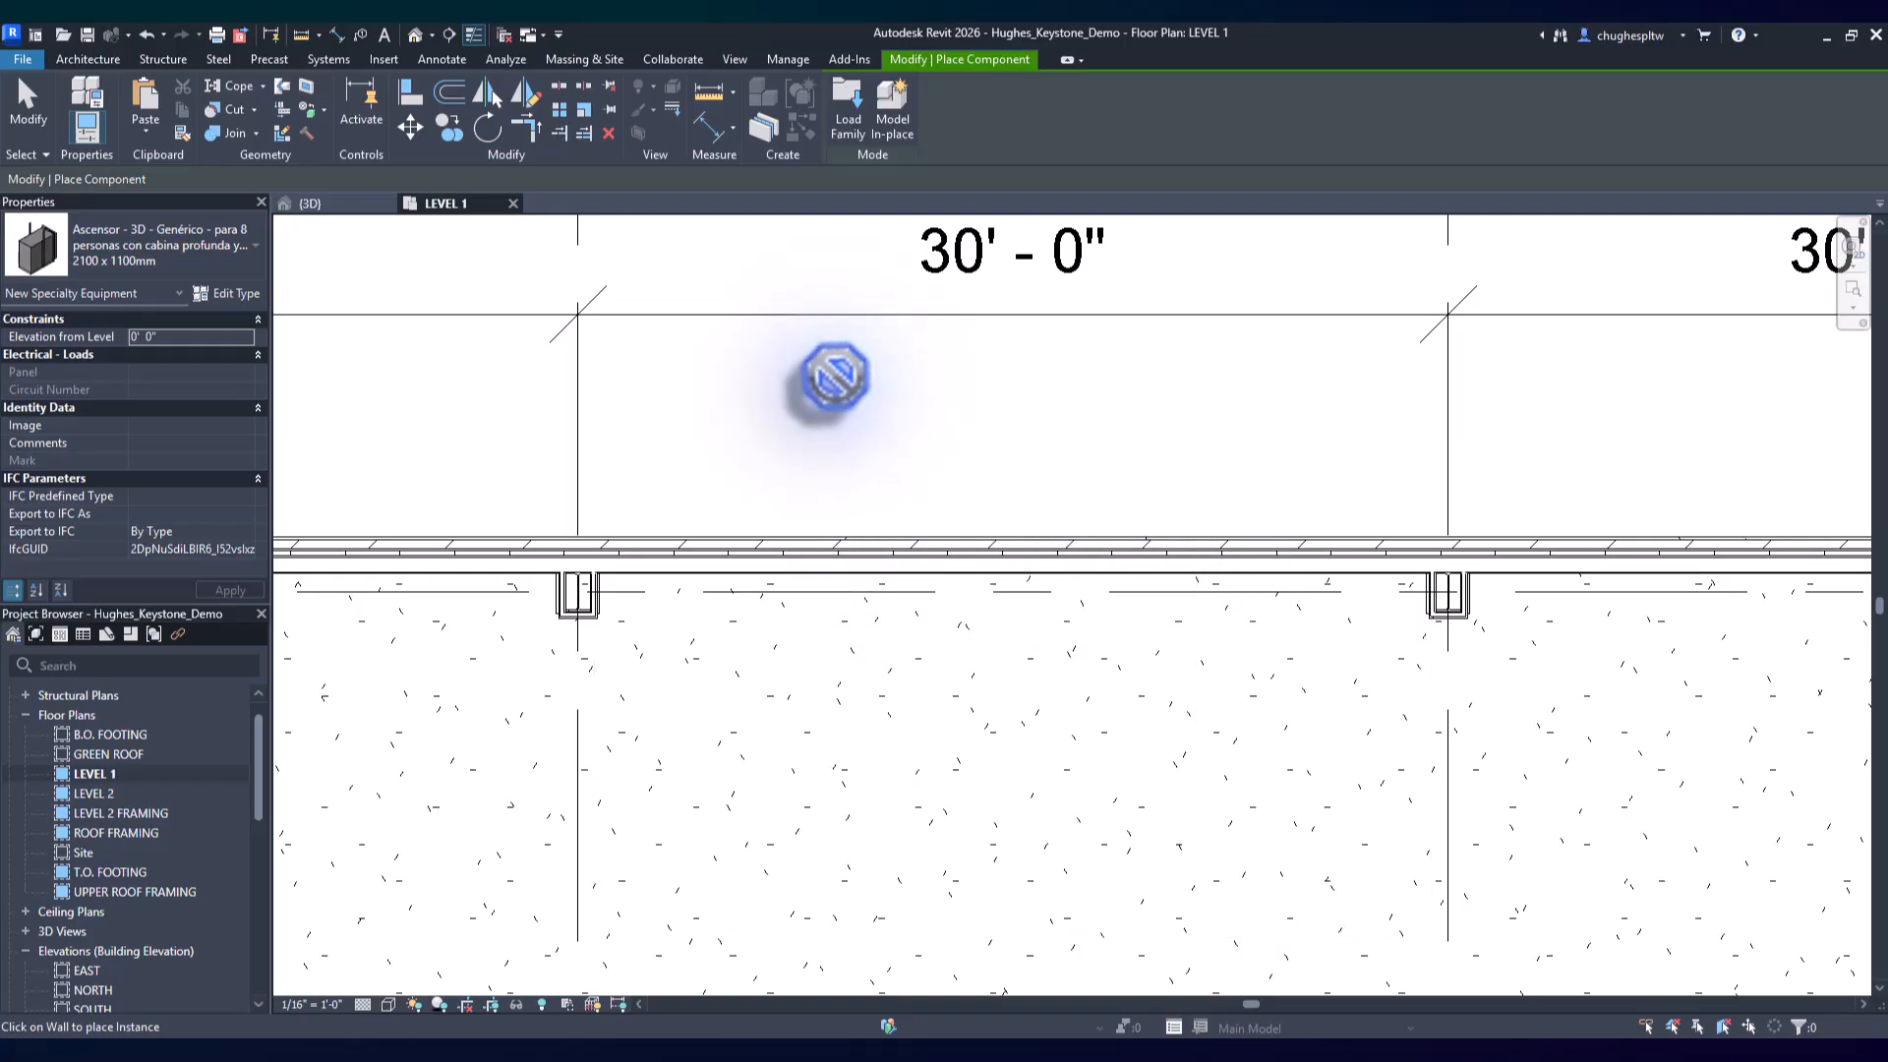
pyautogui.click(854, 540)
pyautogui.scroll(-2, 629, 393)
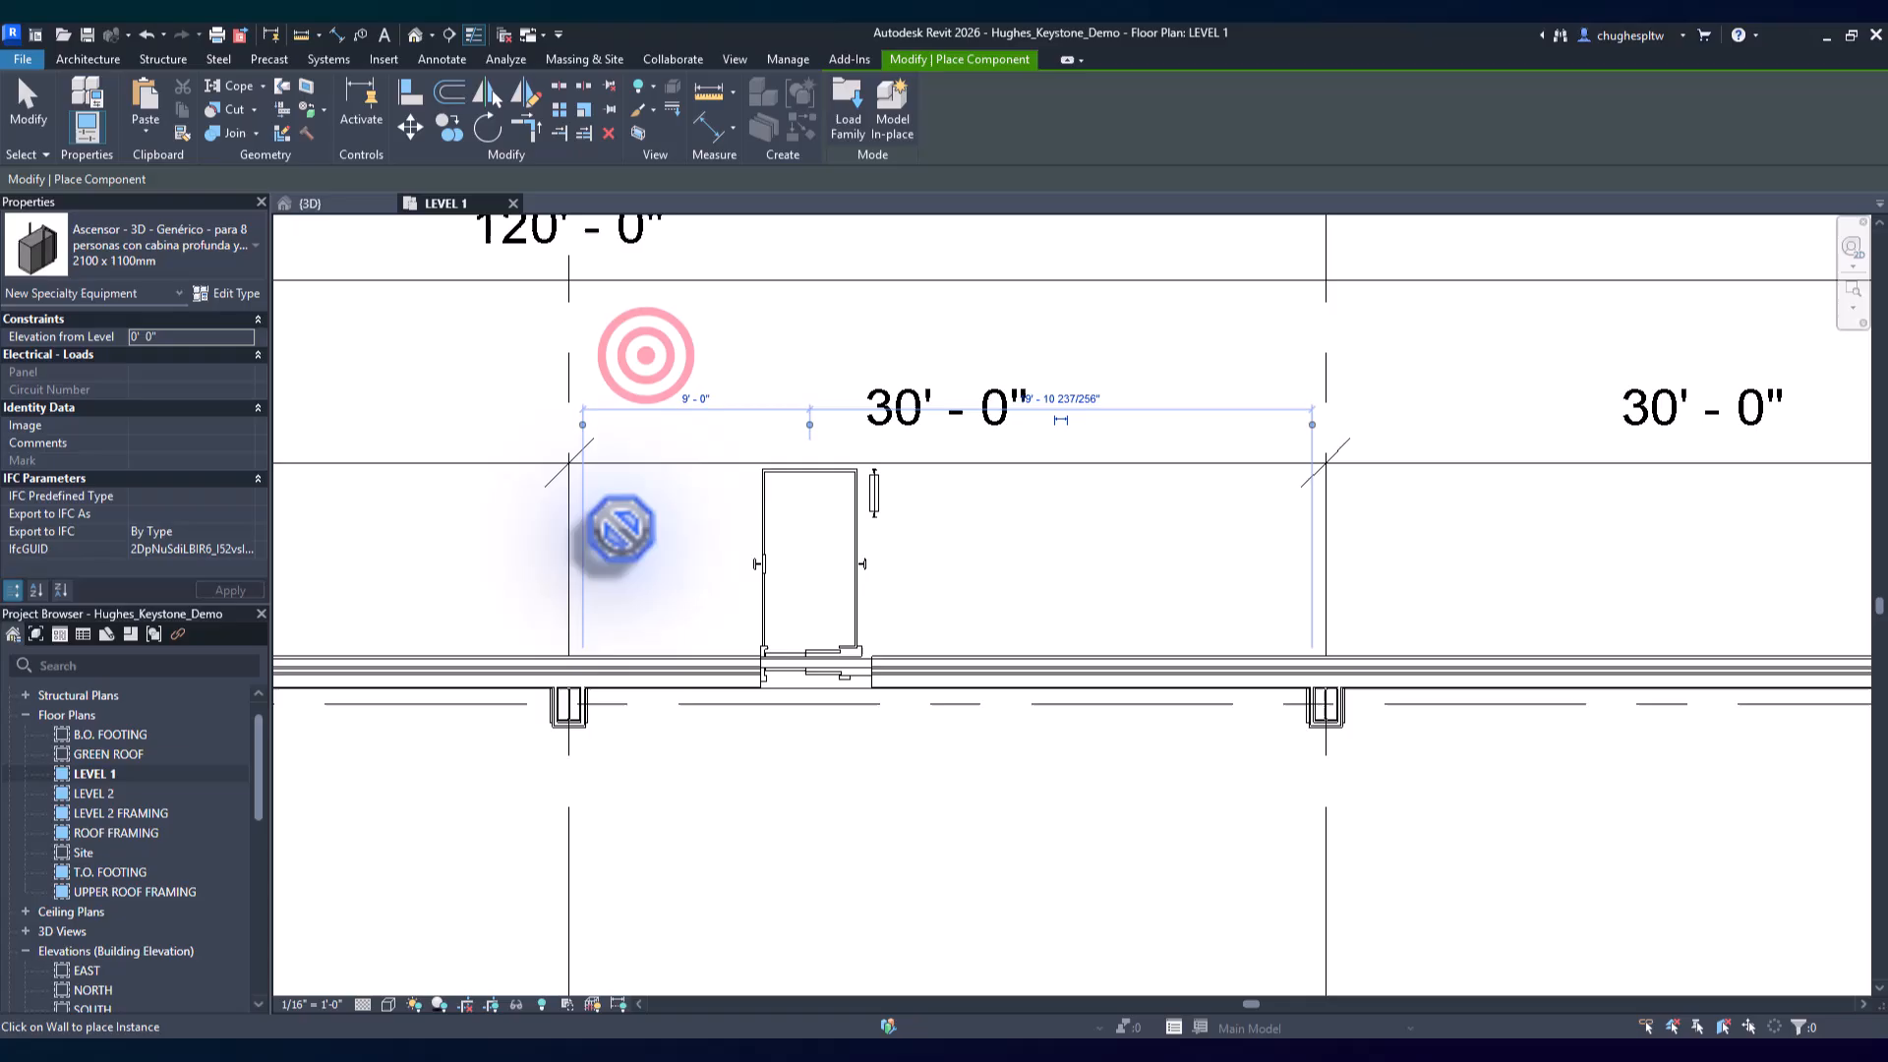
pyautogui.rightClick(644, 384)
pyautogui.click(668, 386)
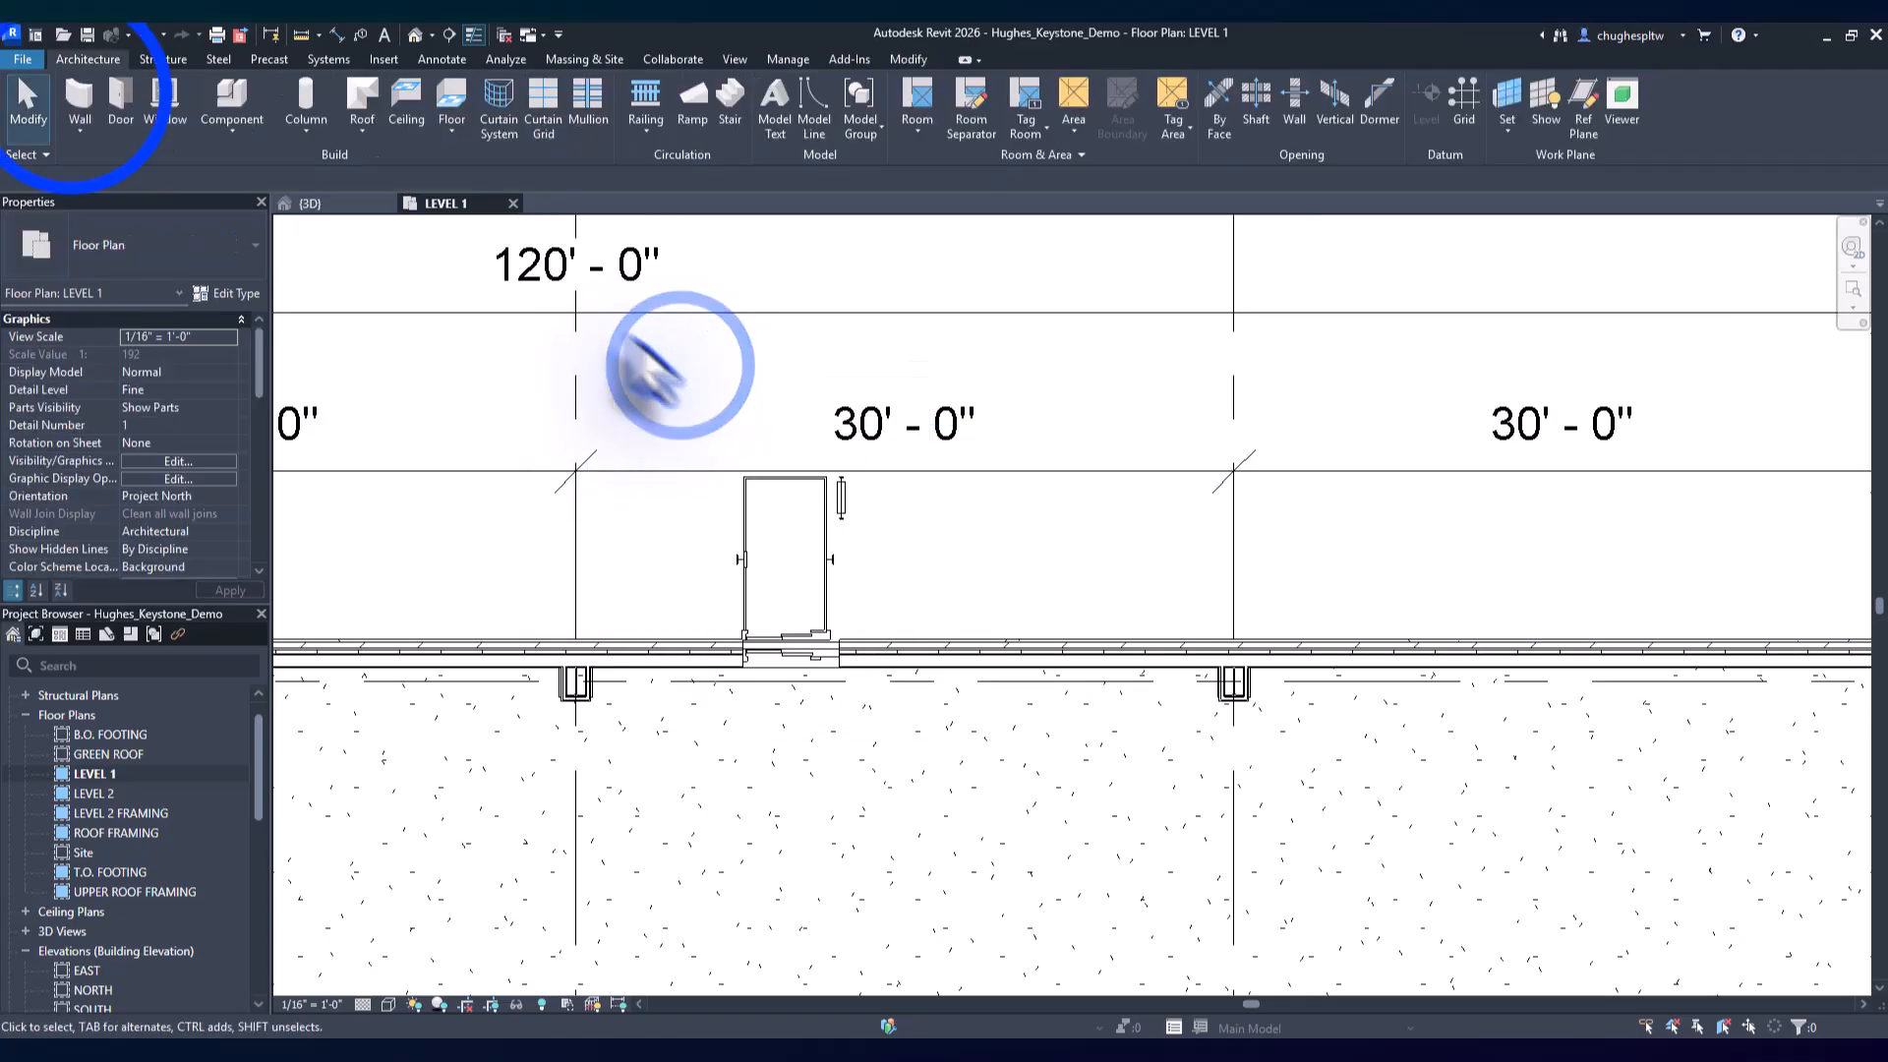
# Draw three Generic - 8" Masonry walls enclosing the elevator against the exterior wall, with the back wall about 10 feet long
pyautogui.click(80, 104)
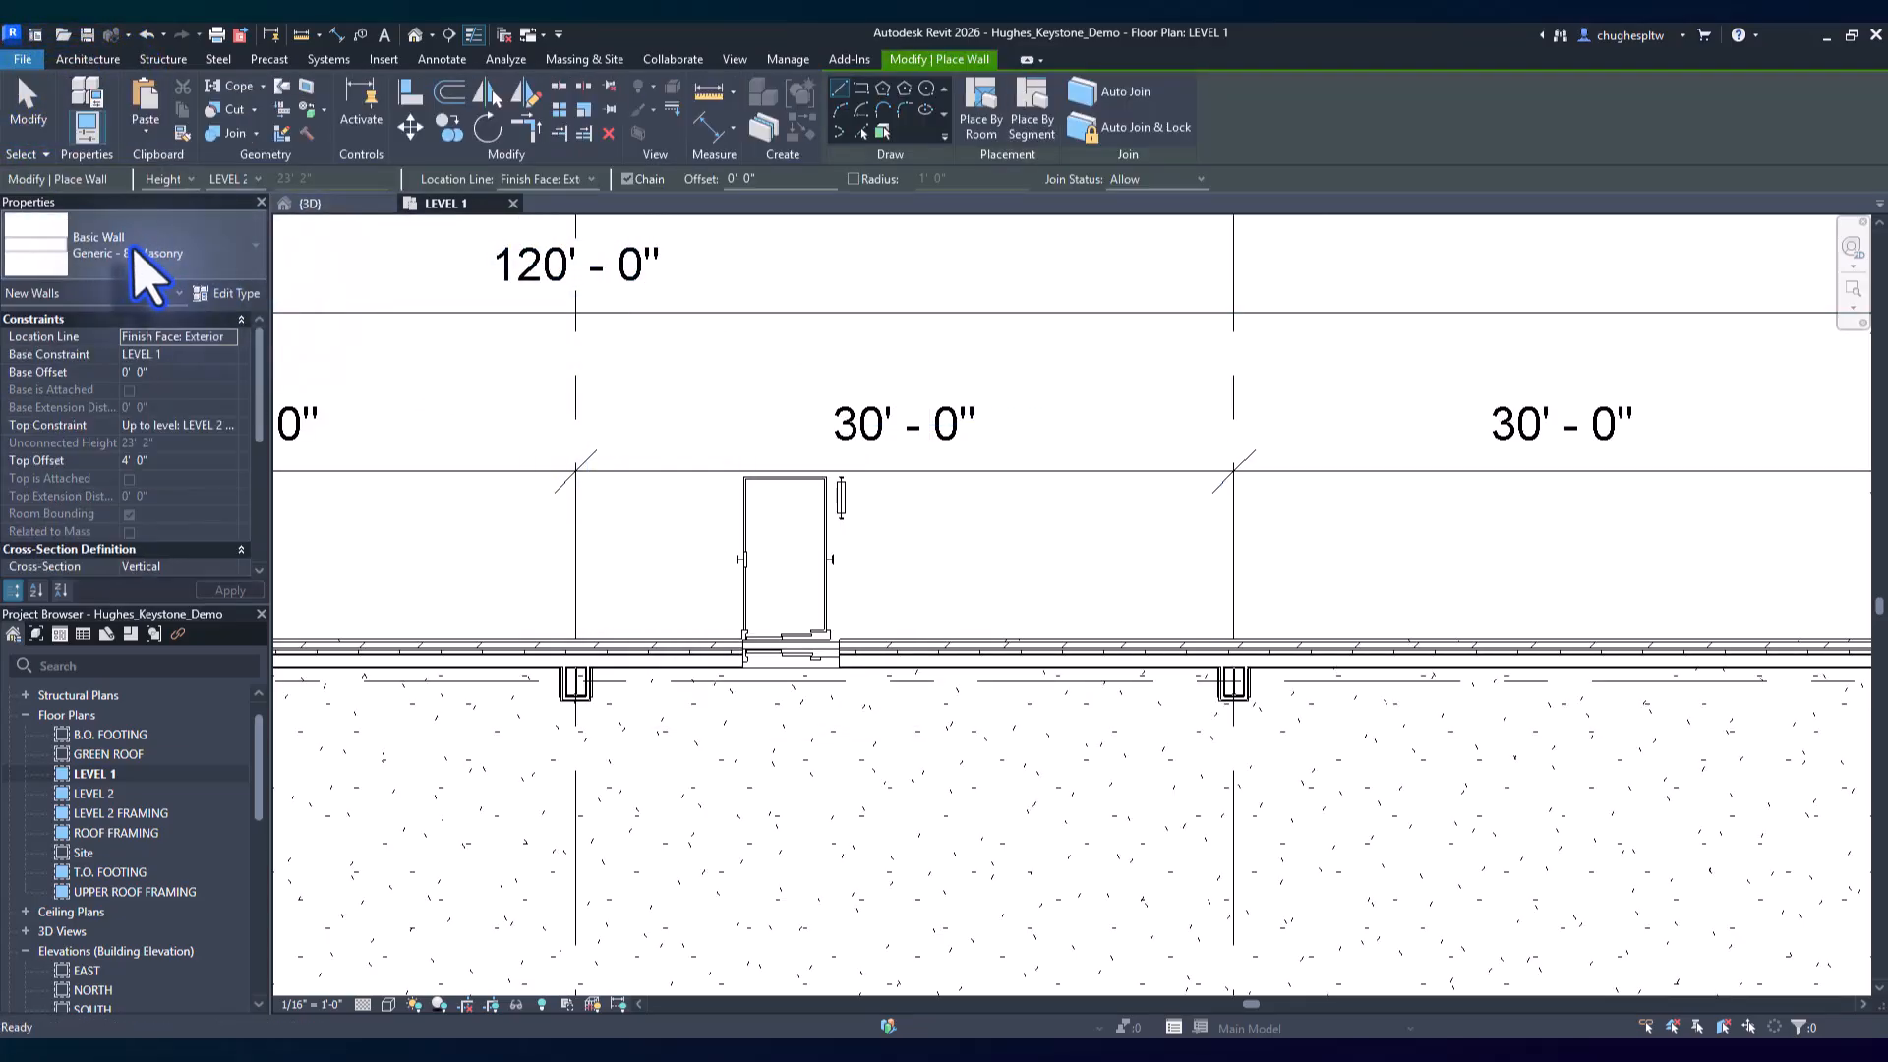
pyautogui.click(698, 635)
pyautogui.click(699, 438)
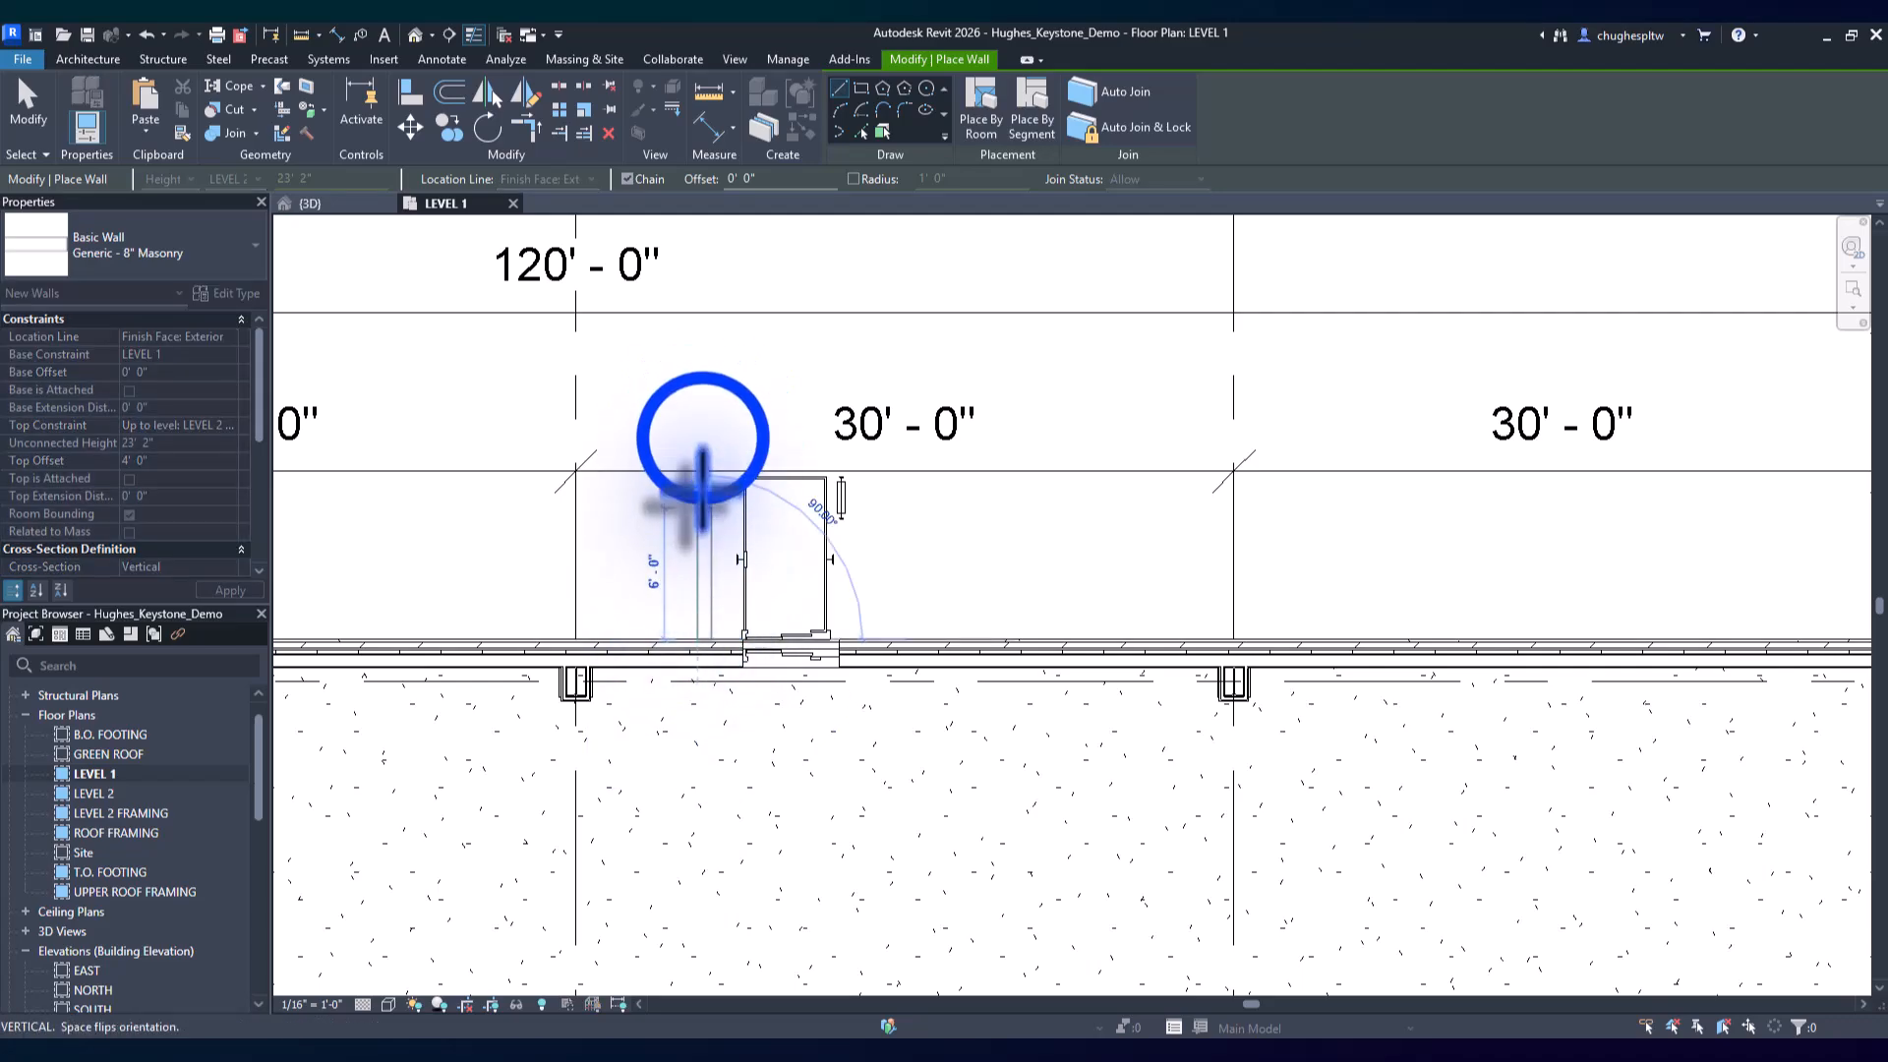
pyautogui.click(912, 439)
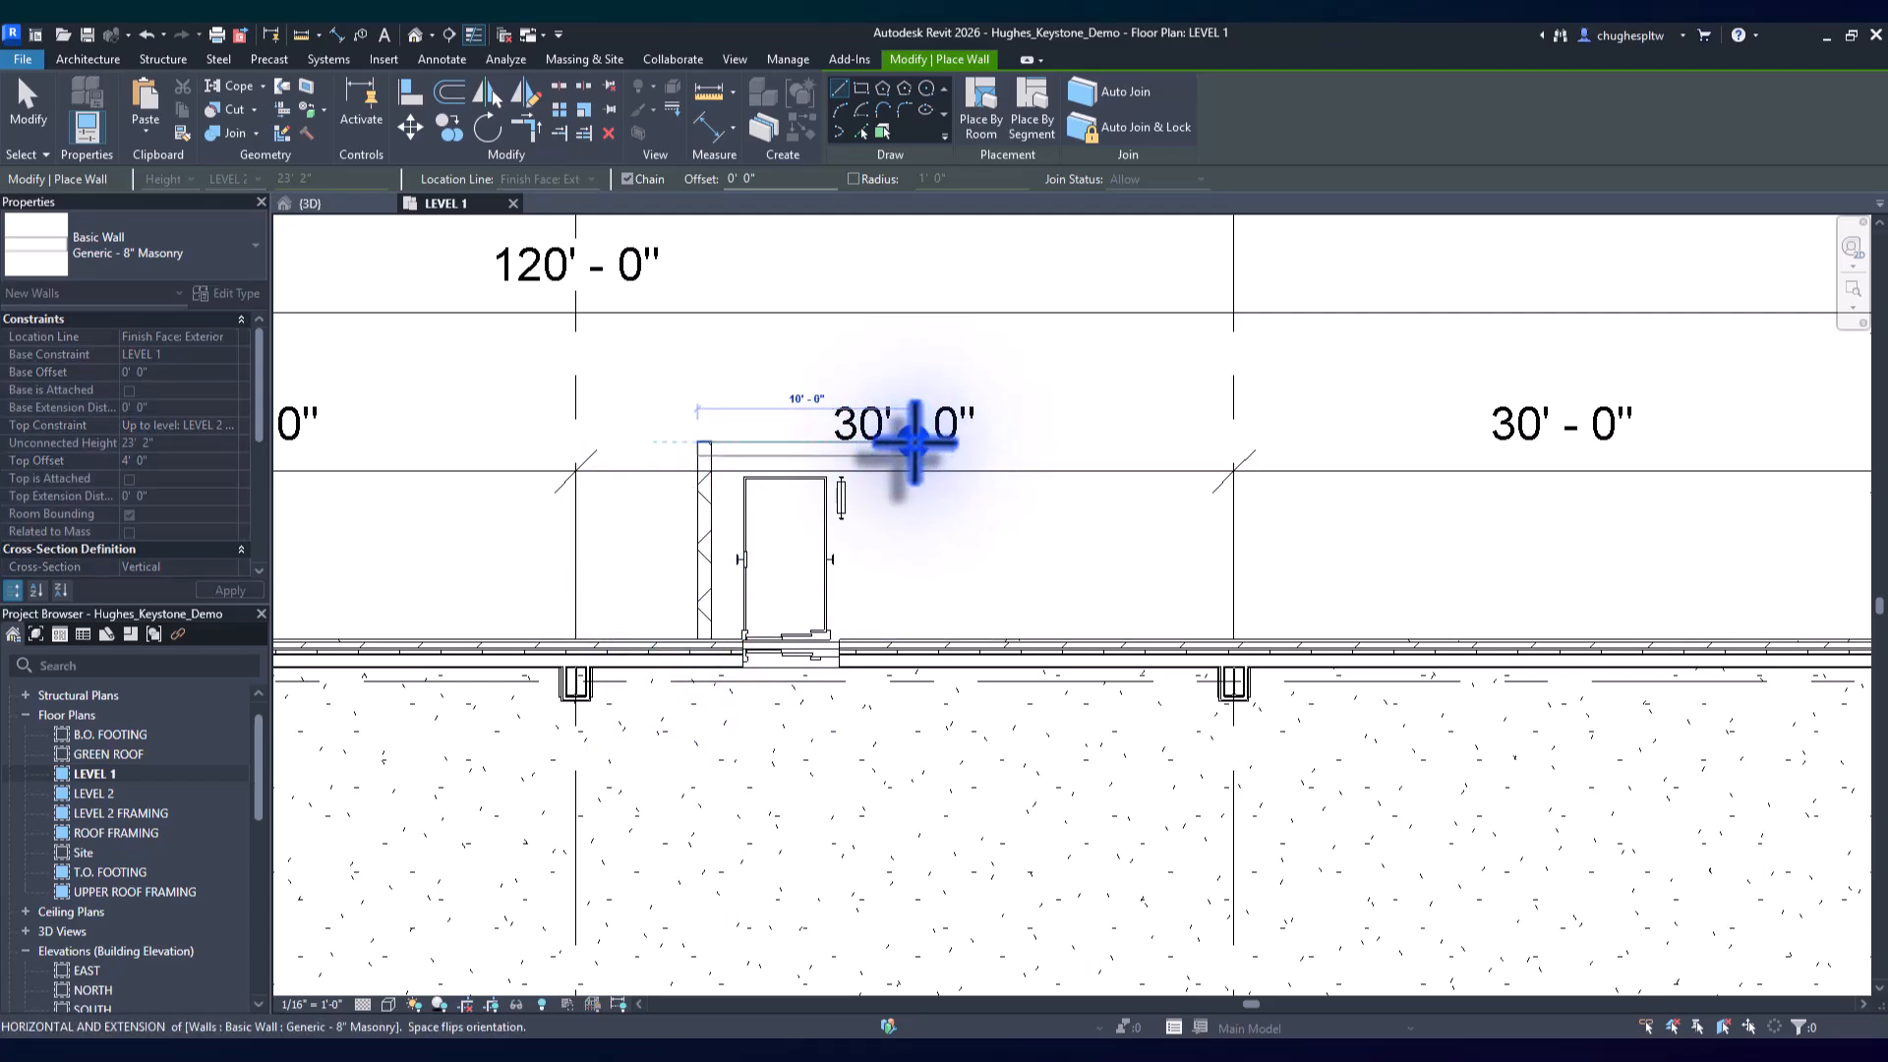
pyautogui.click(912, 627)
pyautogui.click(923, 639)
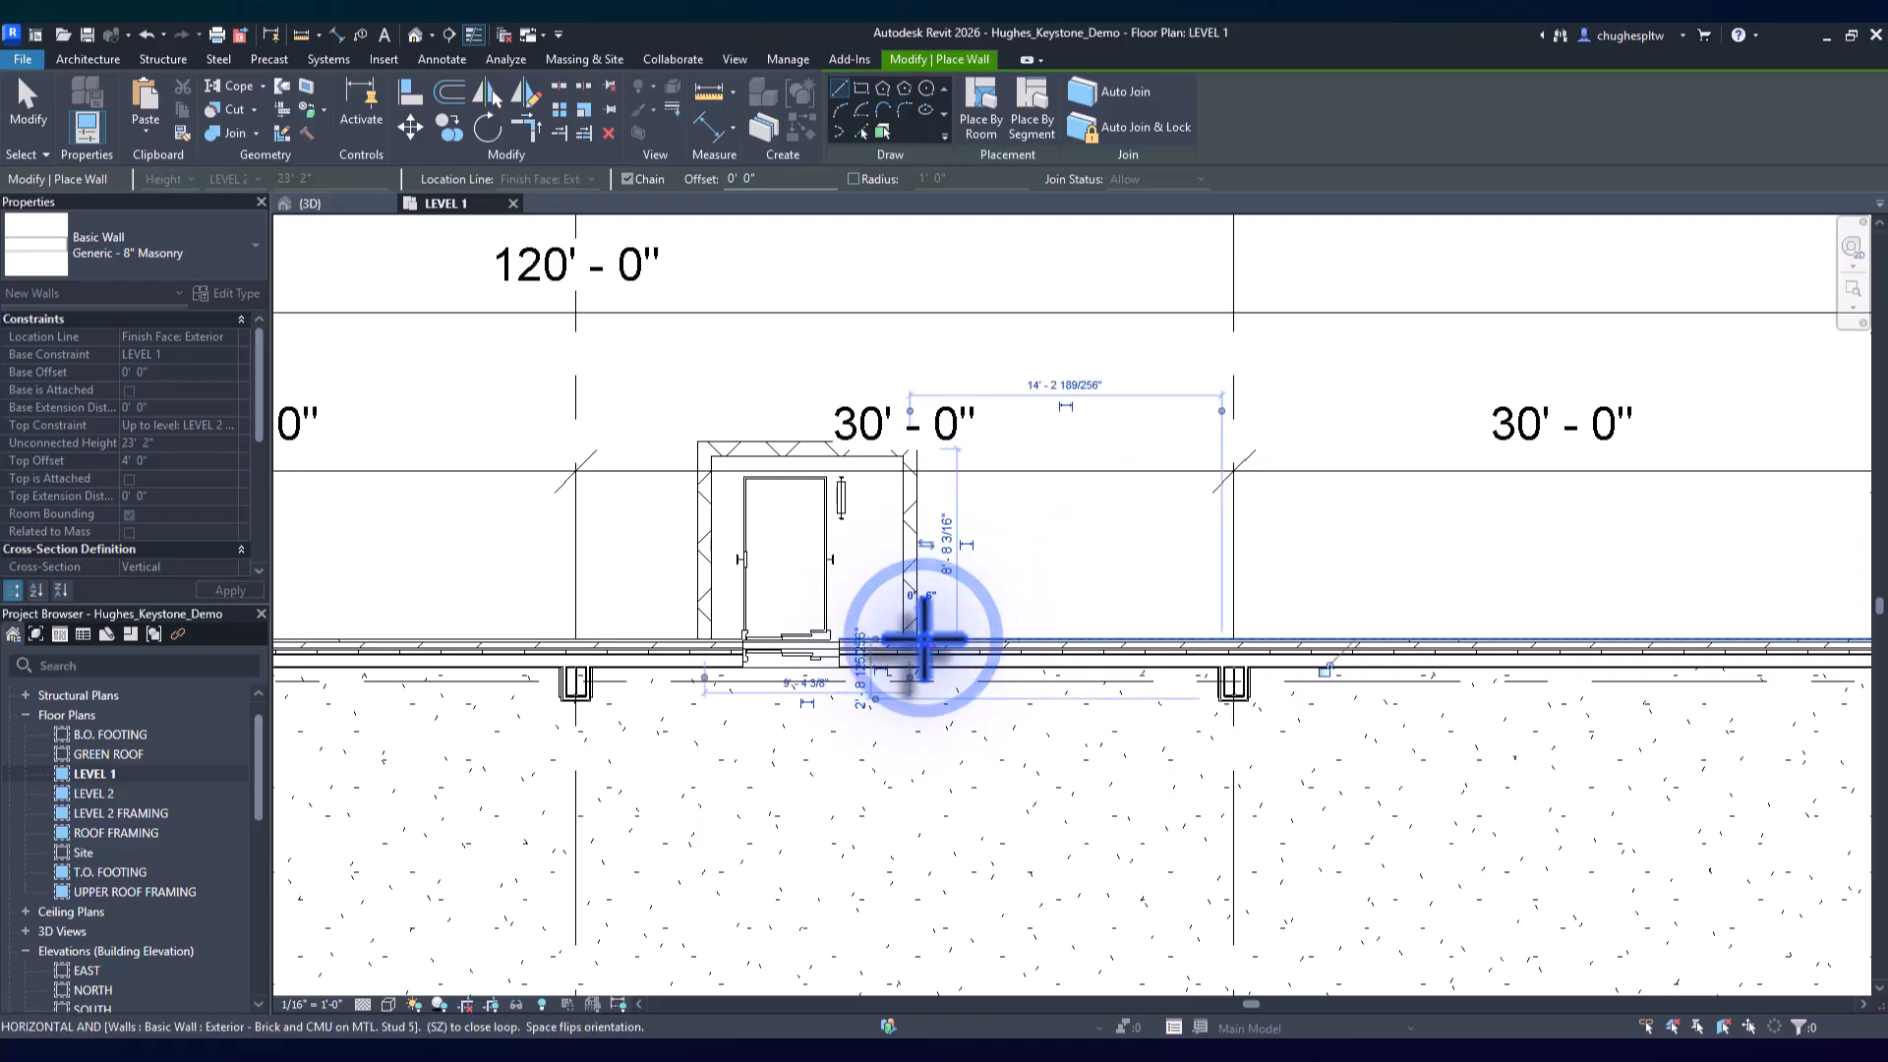
pyautogui.scroll(4, 808, 510)
pyautogui.rightClick(506, 511)
pyautogui.click(550, 520)
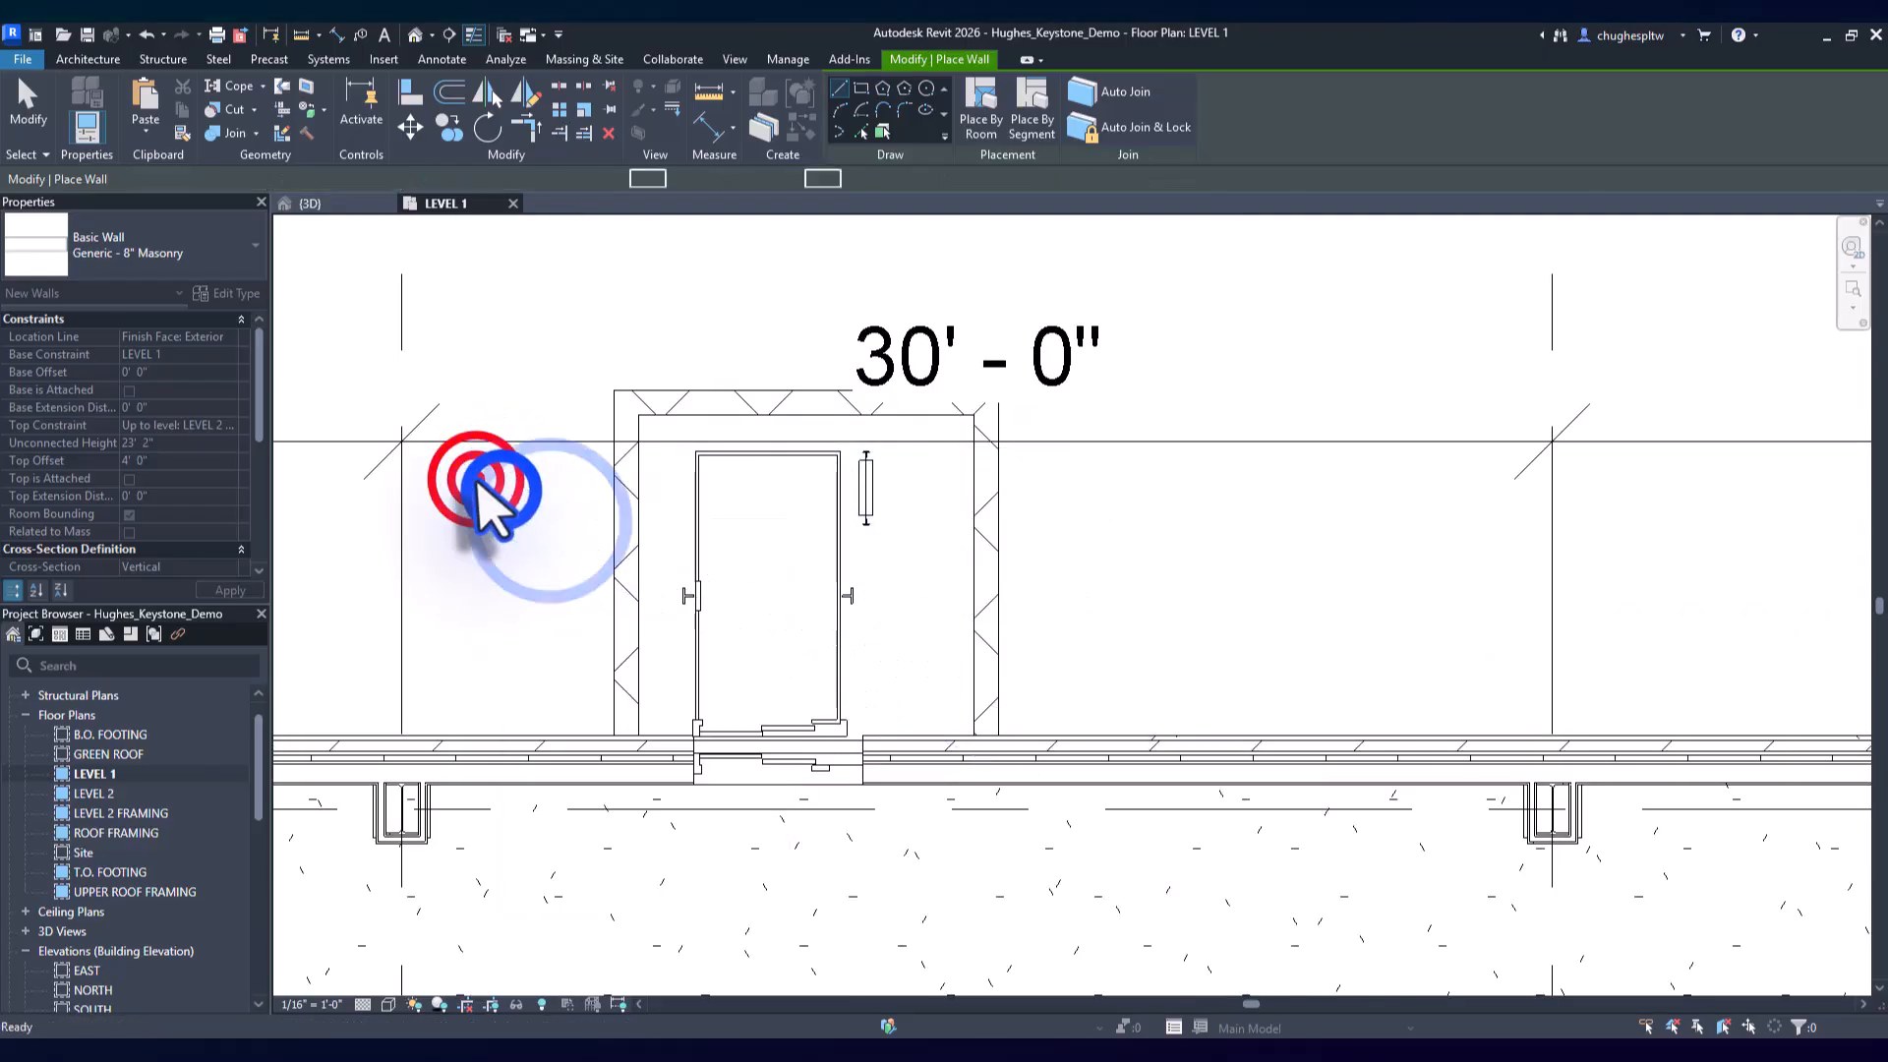
pyautogui.rightClick(479, 482)
pyautogui.click(507, 497)
# Move the 30' - 0" grid dimension string farther from the building so it clears the elevator shaft
pyautogui.scroll(-3, 499, 491)
pyautogui.click(506, 482)
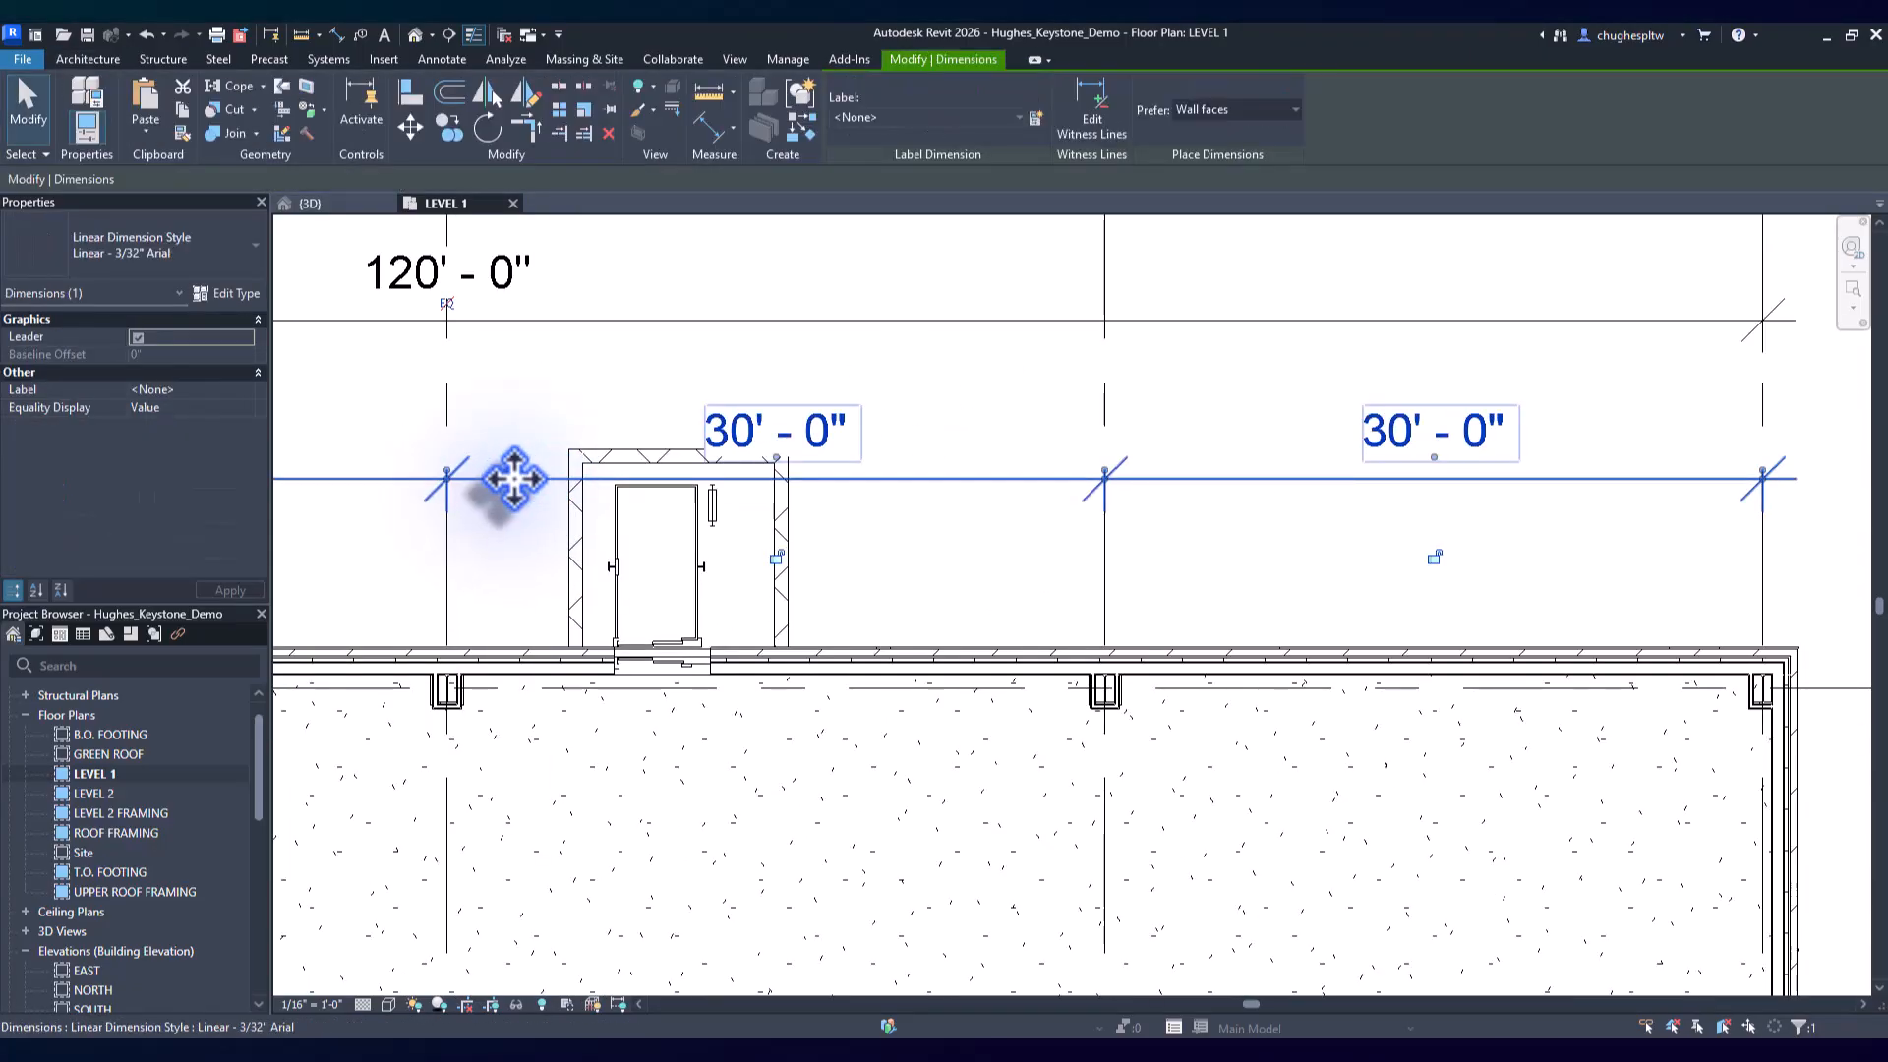
pyautogui.moveTo(513, 479); pyautogui.dragTo(511, 409)
pyautogui.click(476, 560)
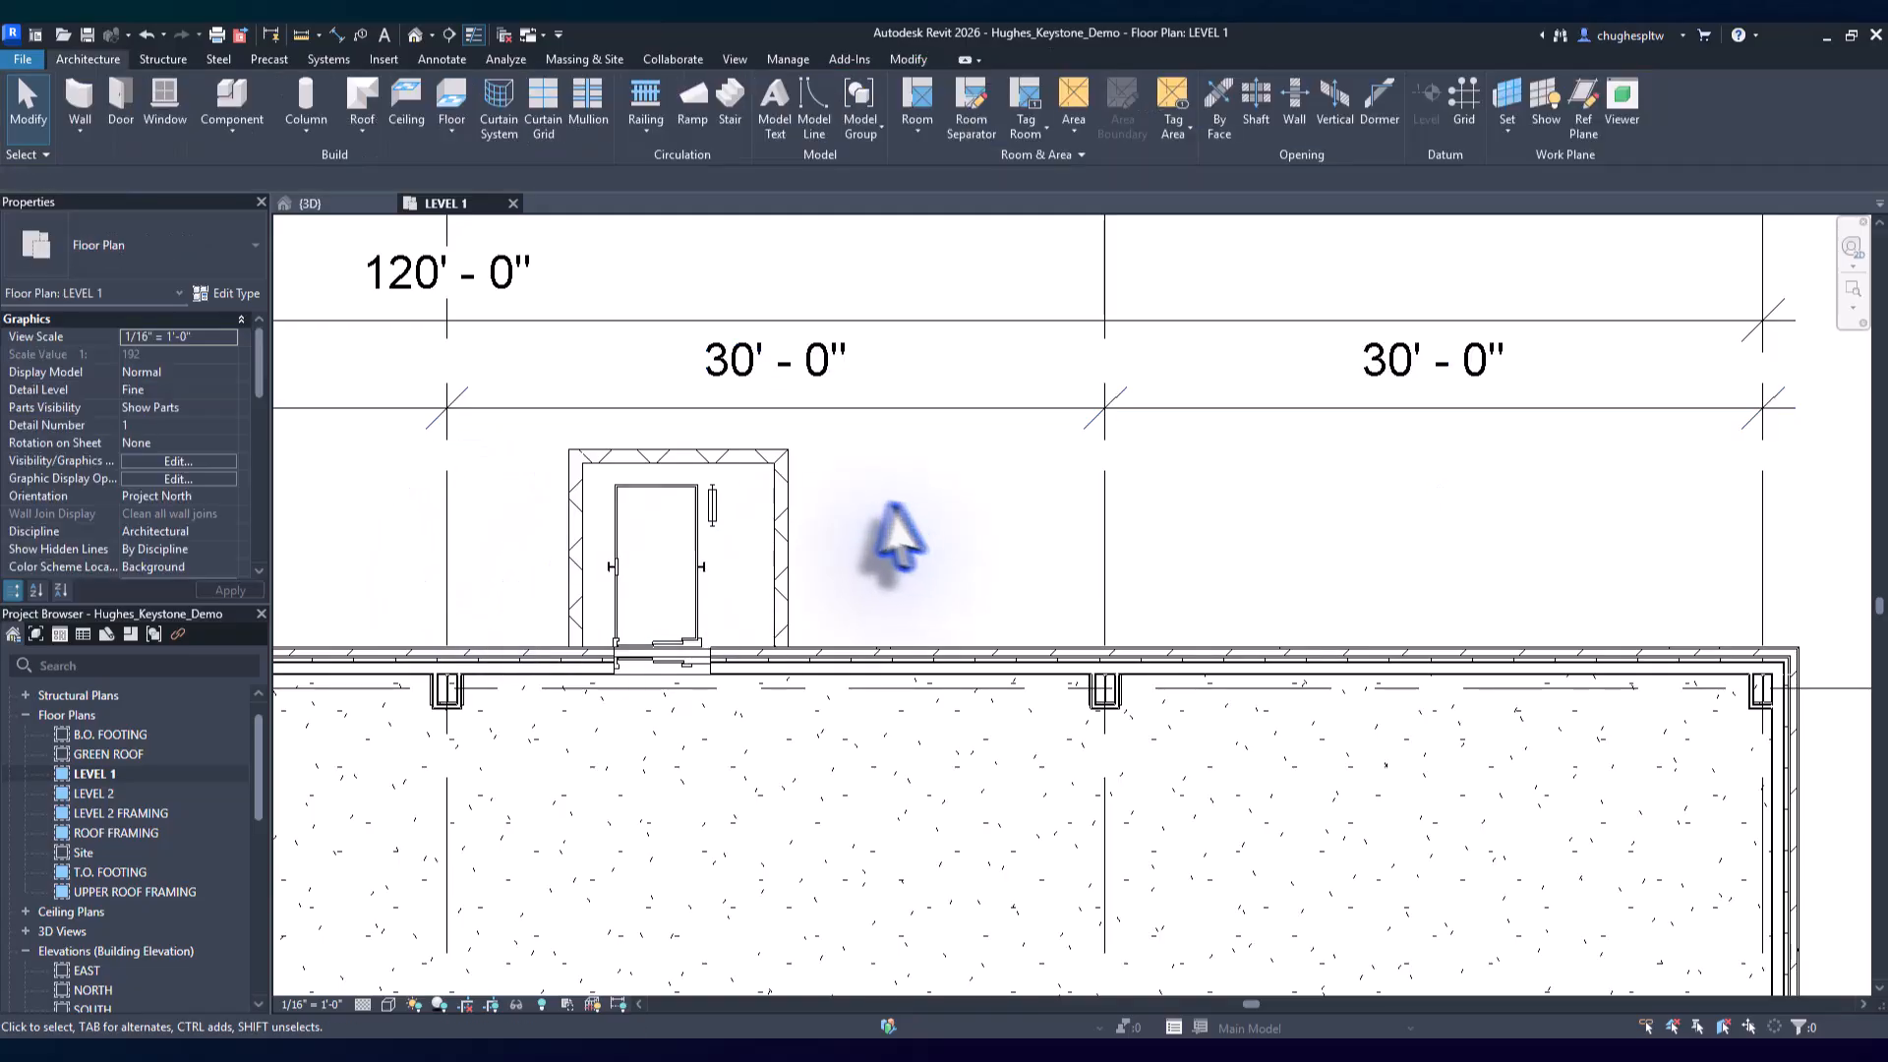
# Align the inner face of the shaft wall nearest grid 3 to the elevator's side reference line and lock the alignment
pyautogui.moveTo(885, 508); pyautogui.dragTo(1058, 498, button='middle')
pyautogui.scroll(2, 833, 526)
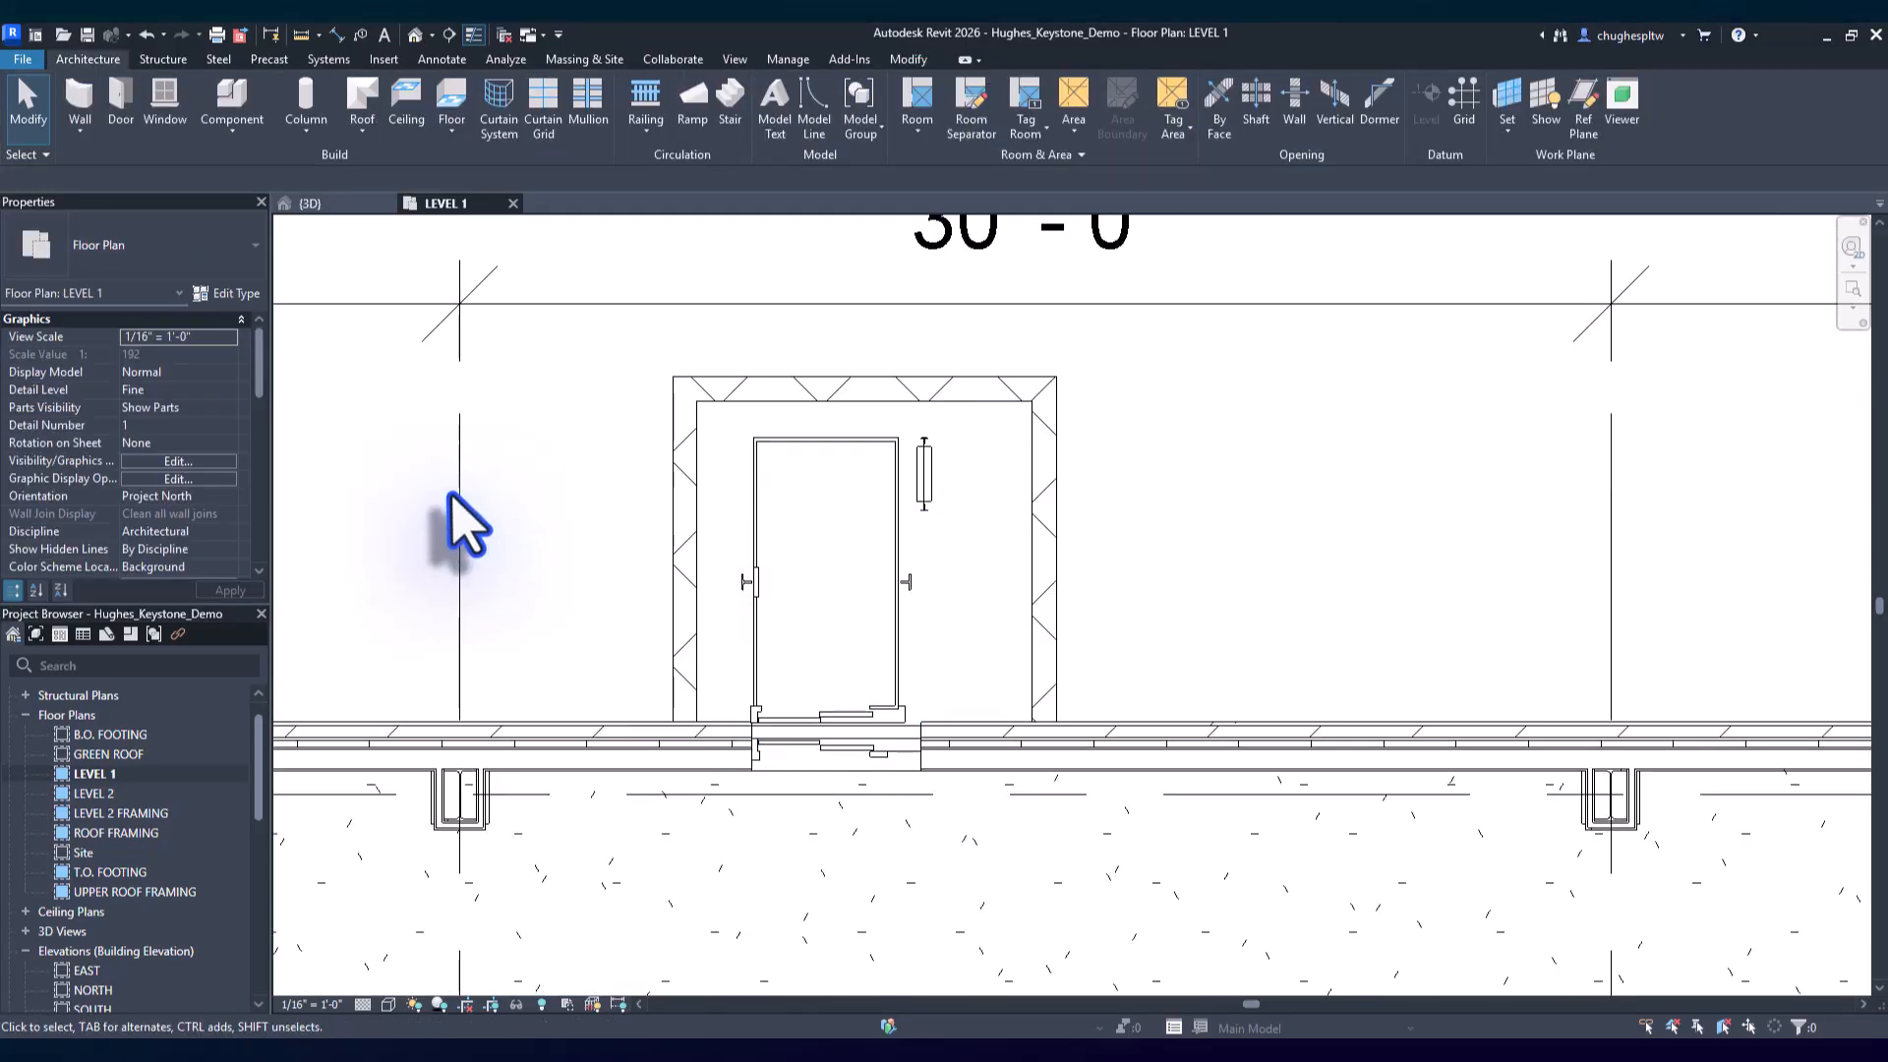
pyautogui.click(647, 441)
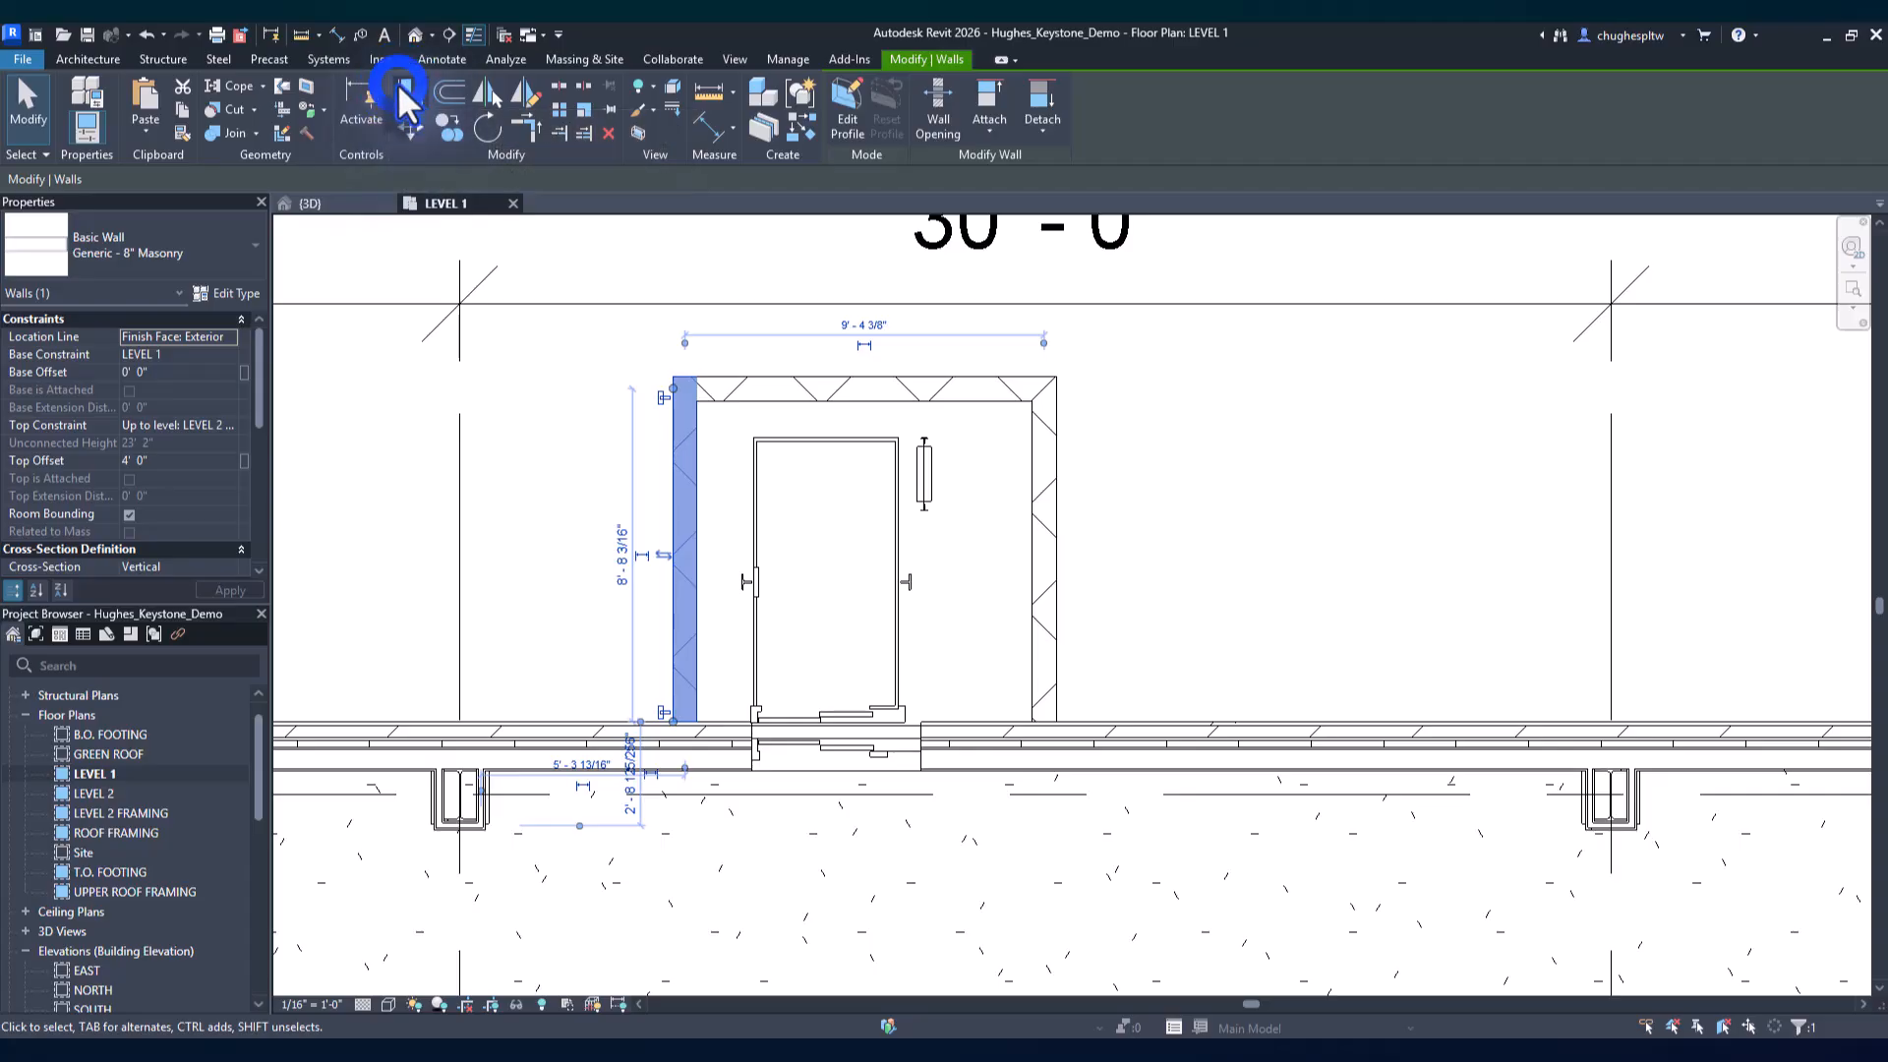
pyautogui.click(403, 96)
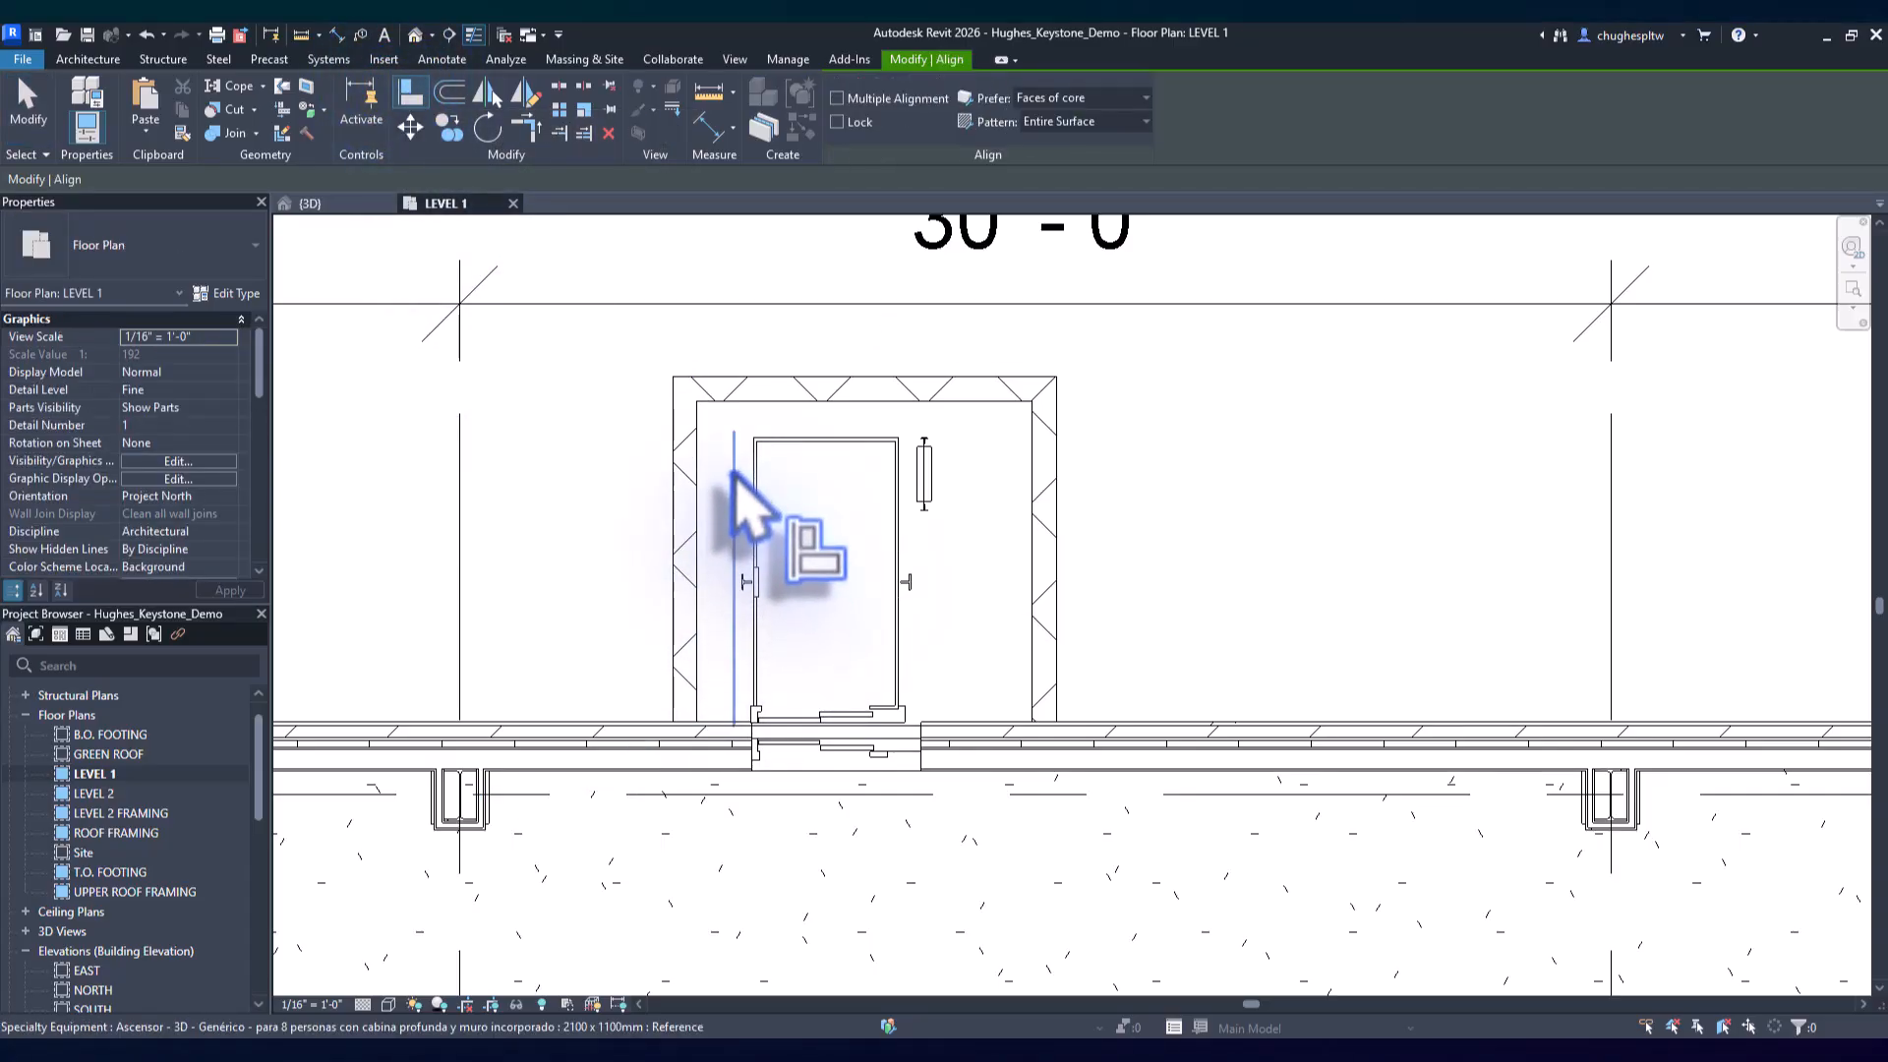
pyautogui.click(736, 511)
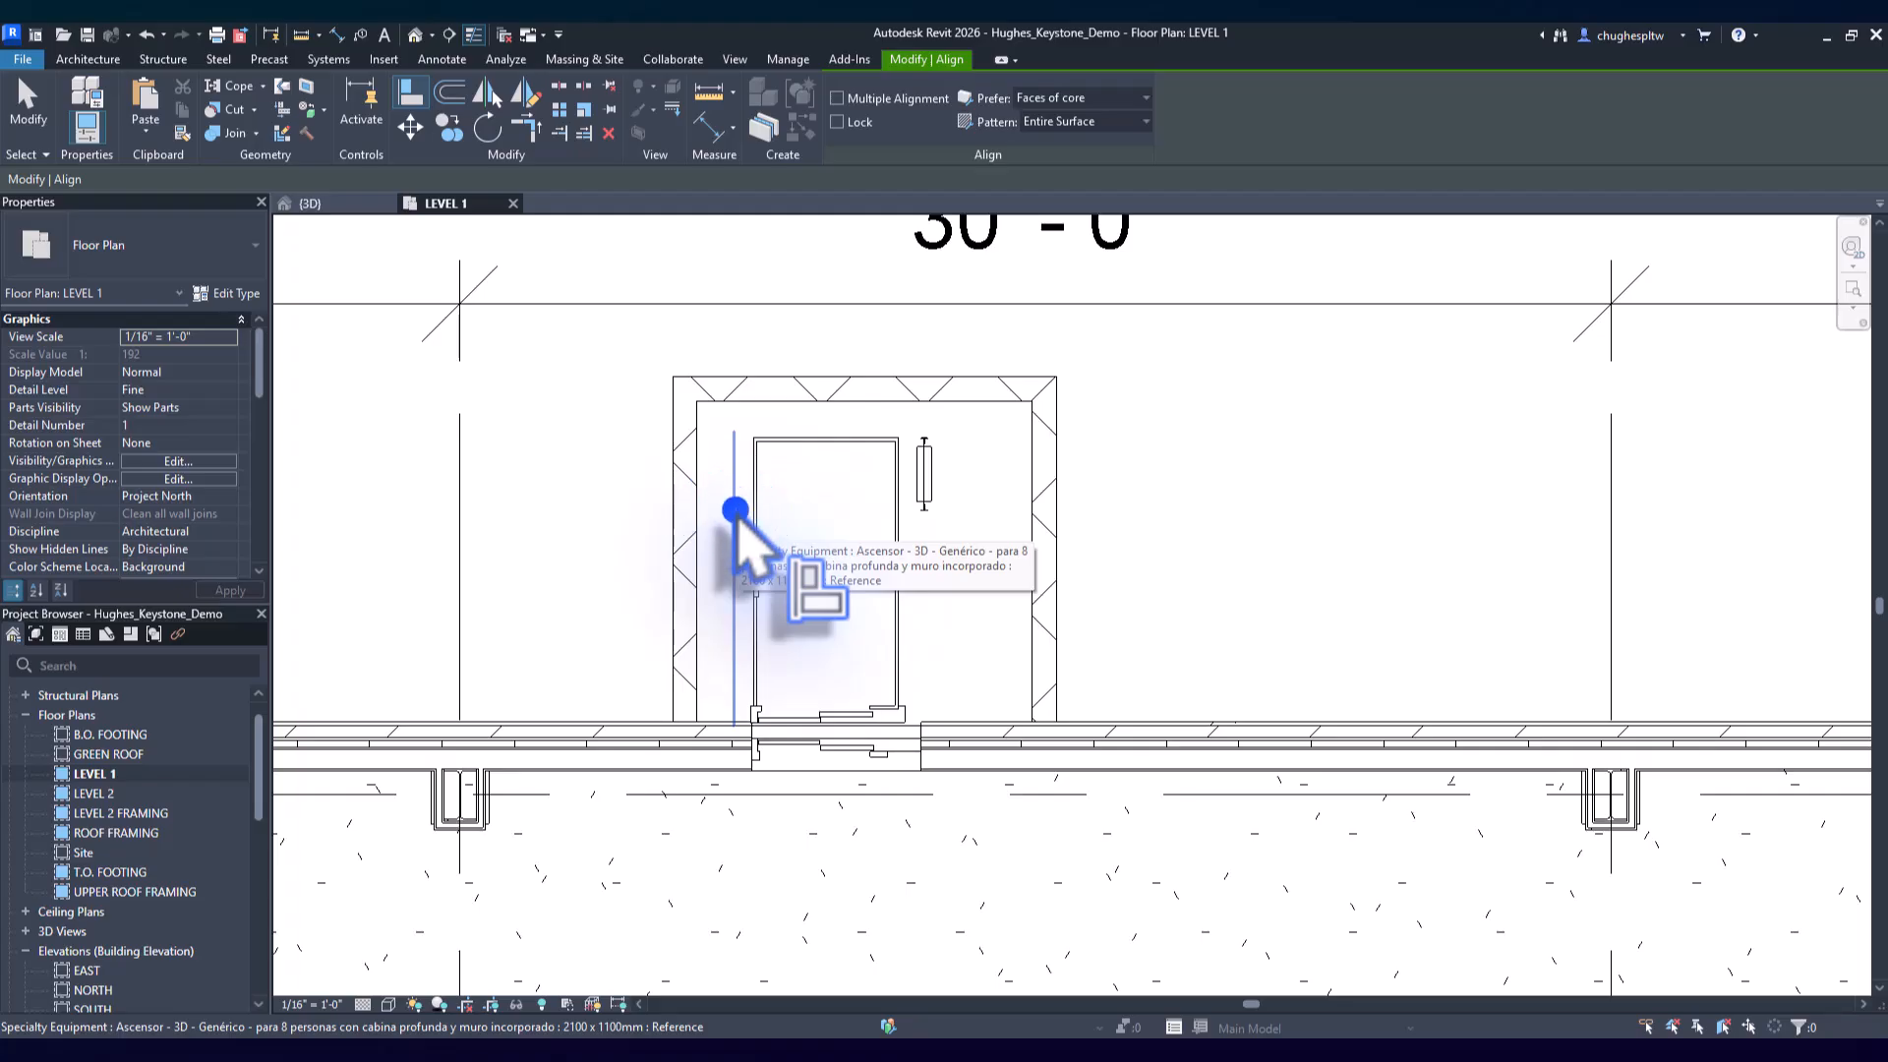
pyautogui.click(699, 514)
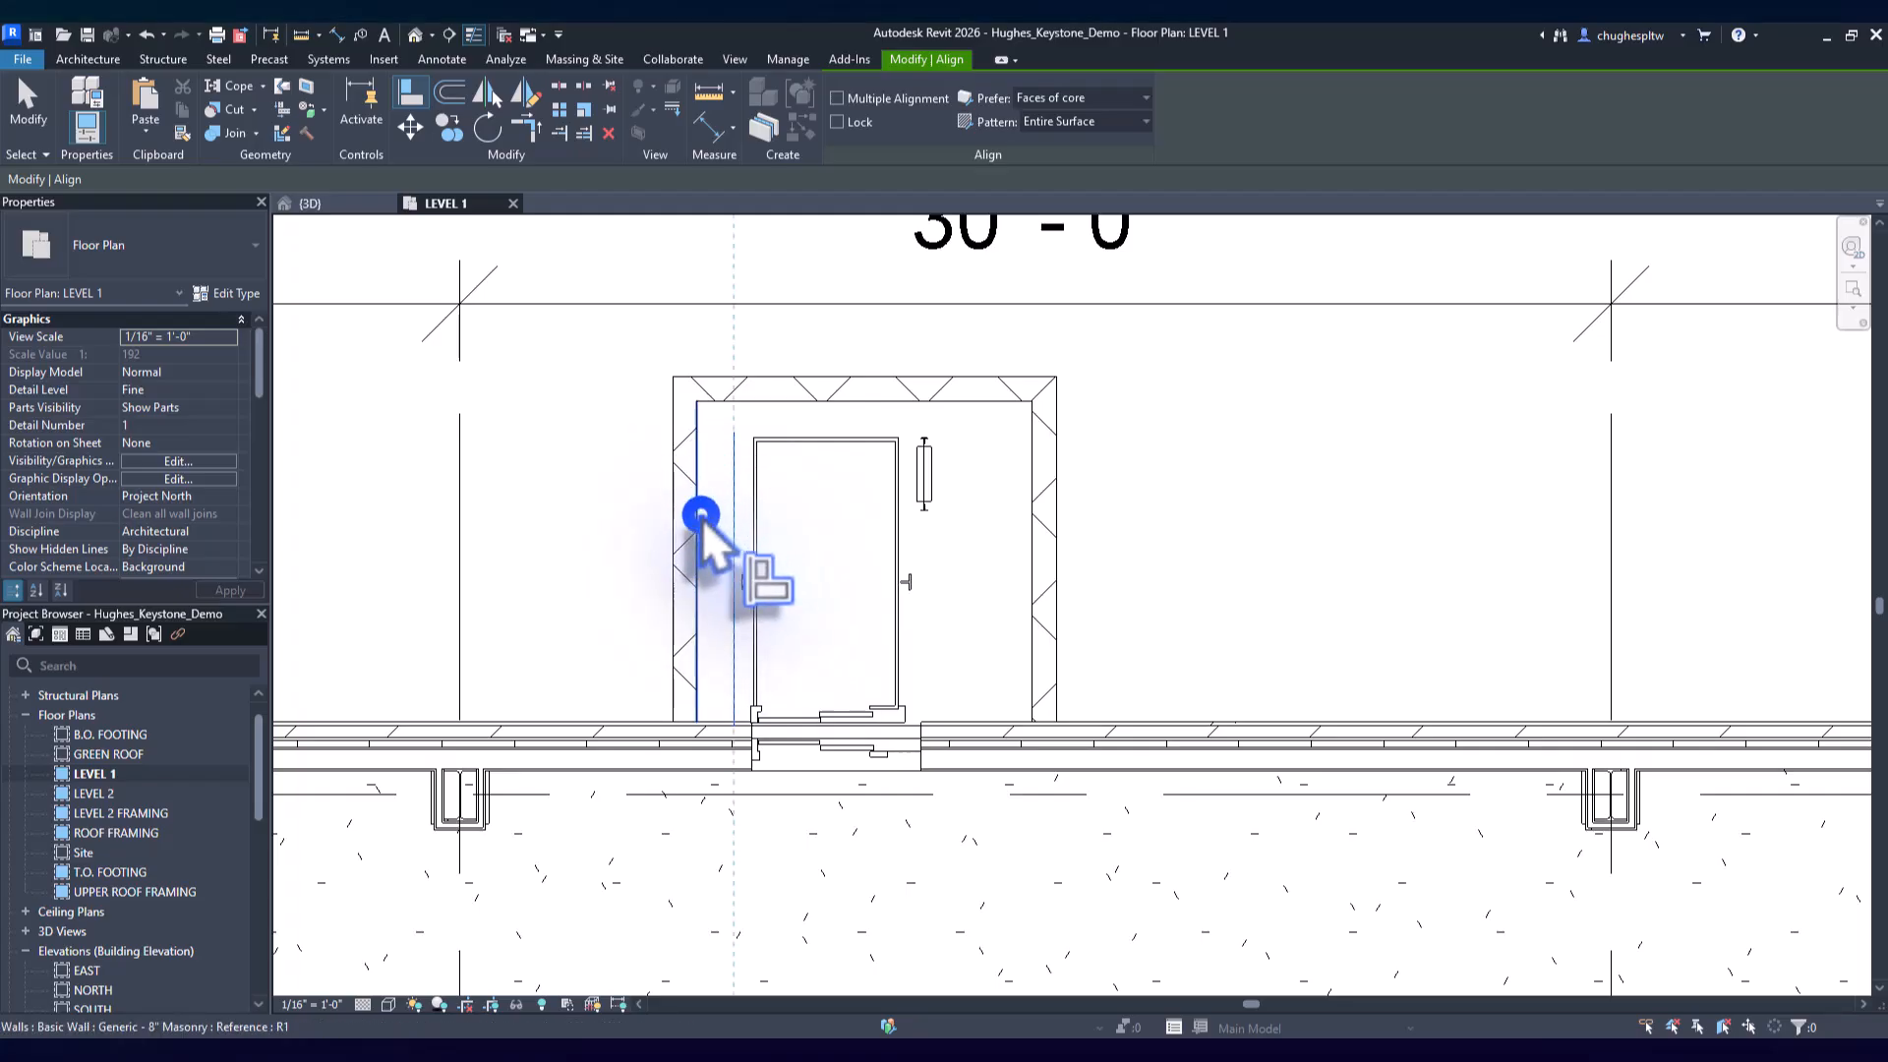
pyautogui.click(762, 581)
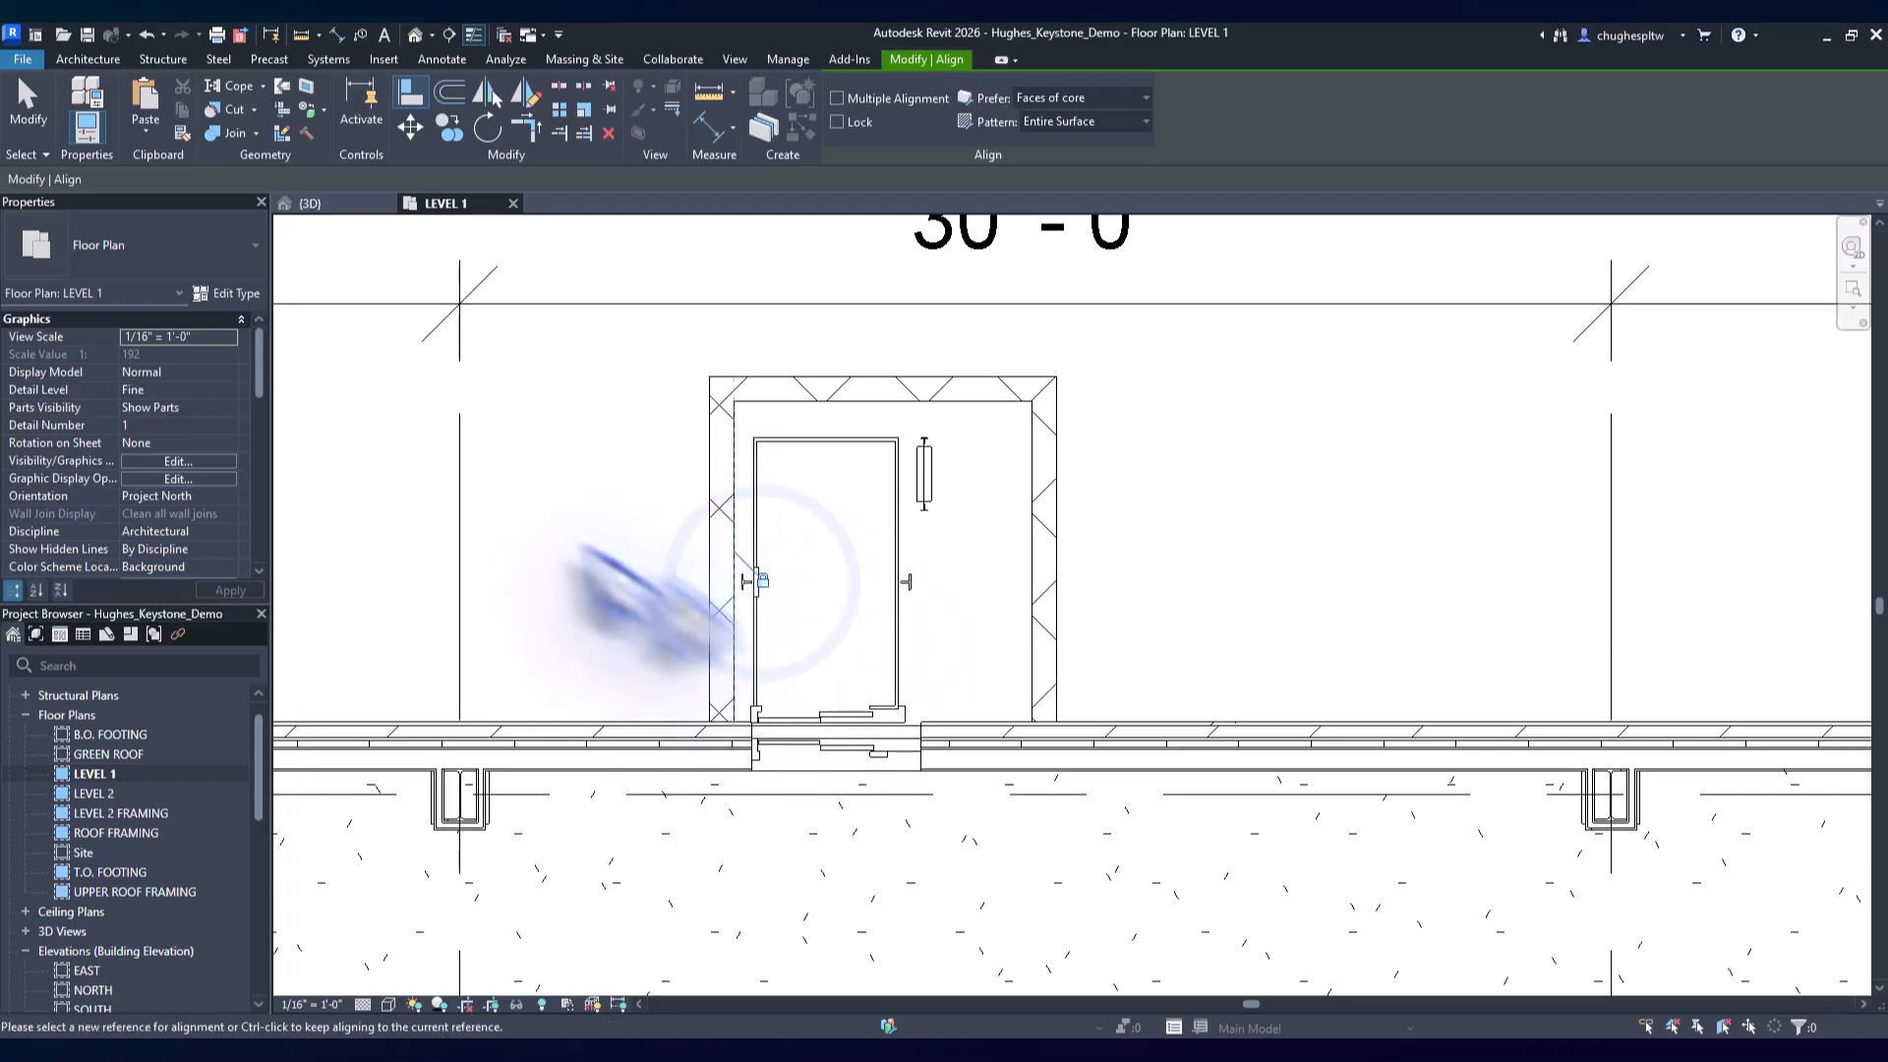
# Align the inner faces of the shaft's back wall and the wall nearest grid 4 to the elevator's references, locking the latter
pyautogui.click(796, 431)
pyautogui.click(801, 402)
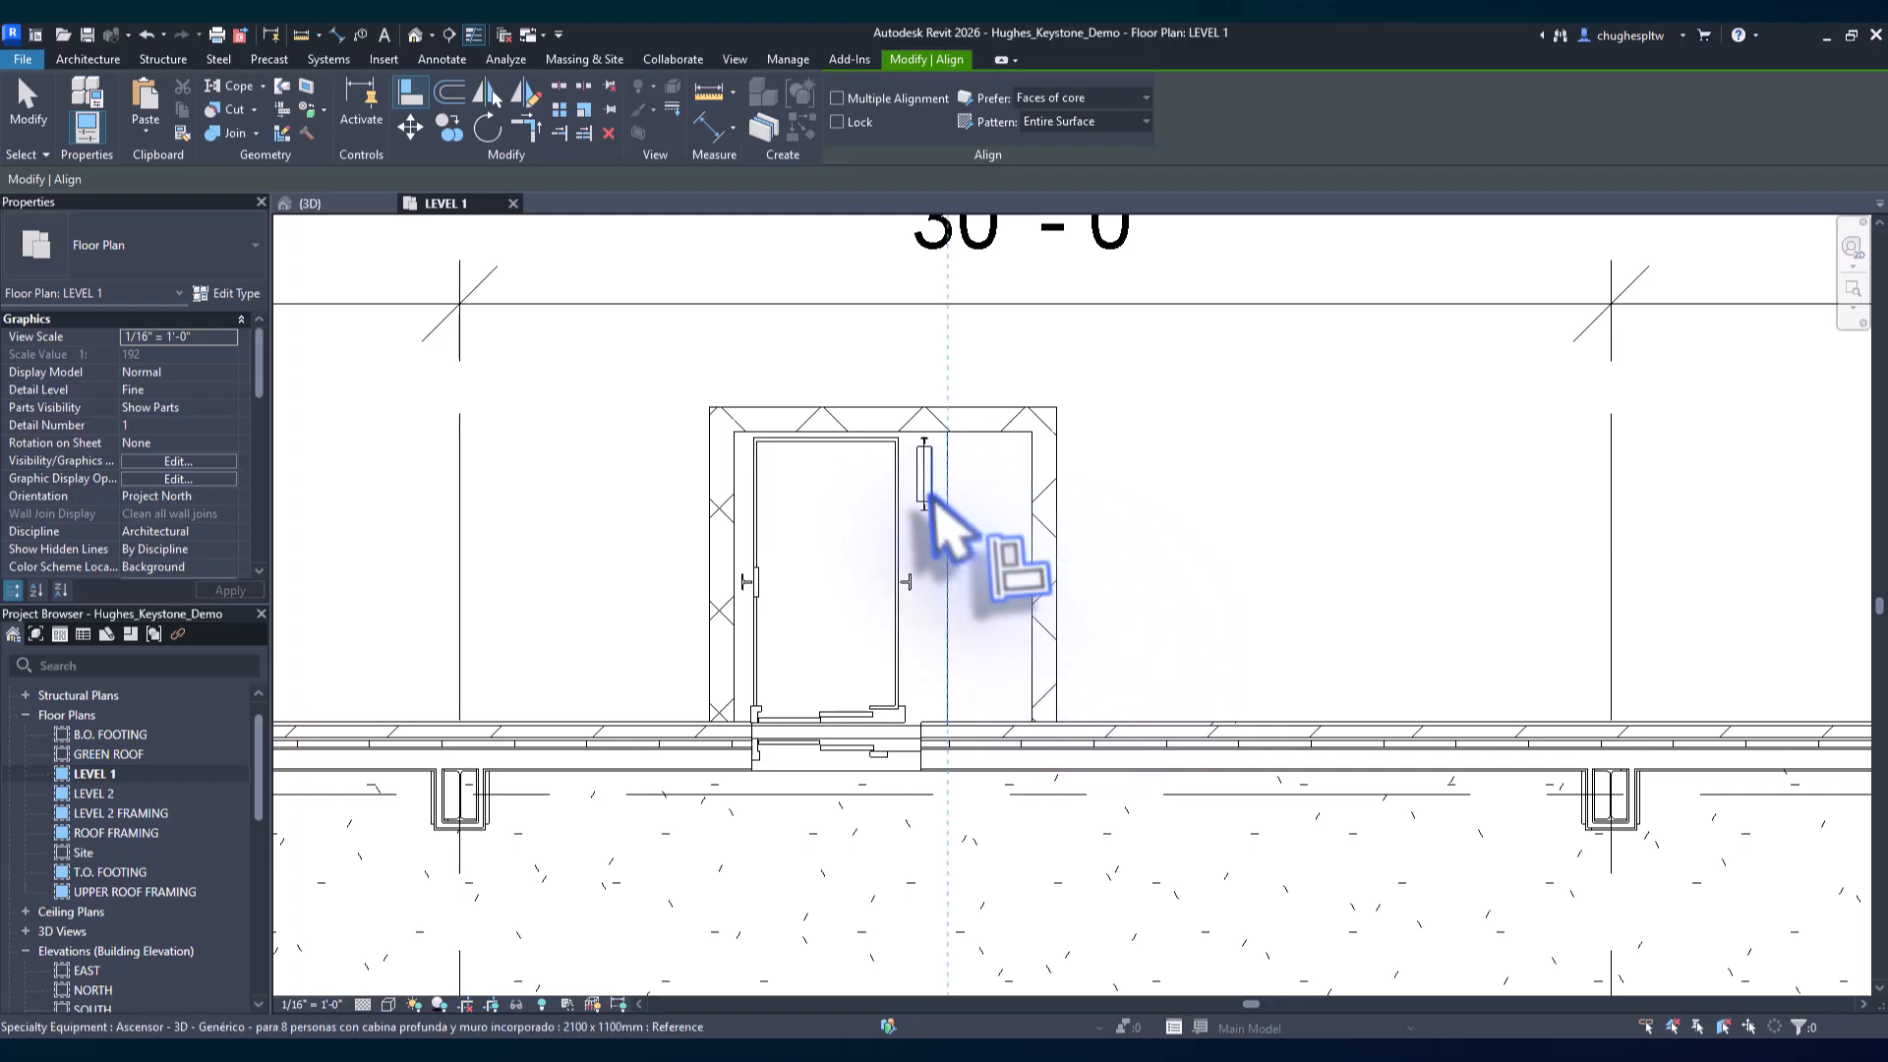
pyautogui.click(937, 453)
pyautogui.click(1032, 562)
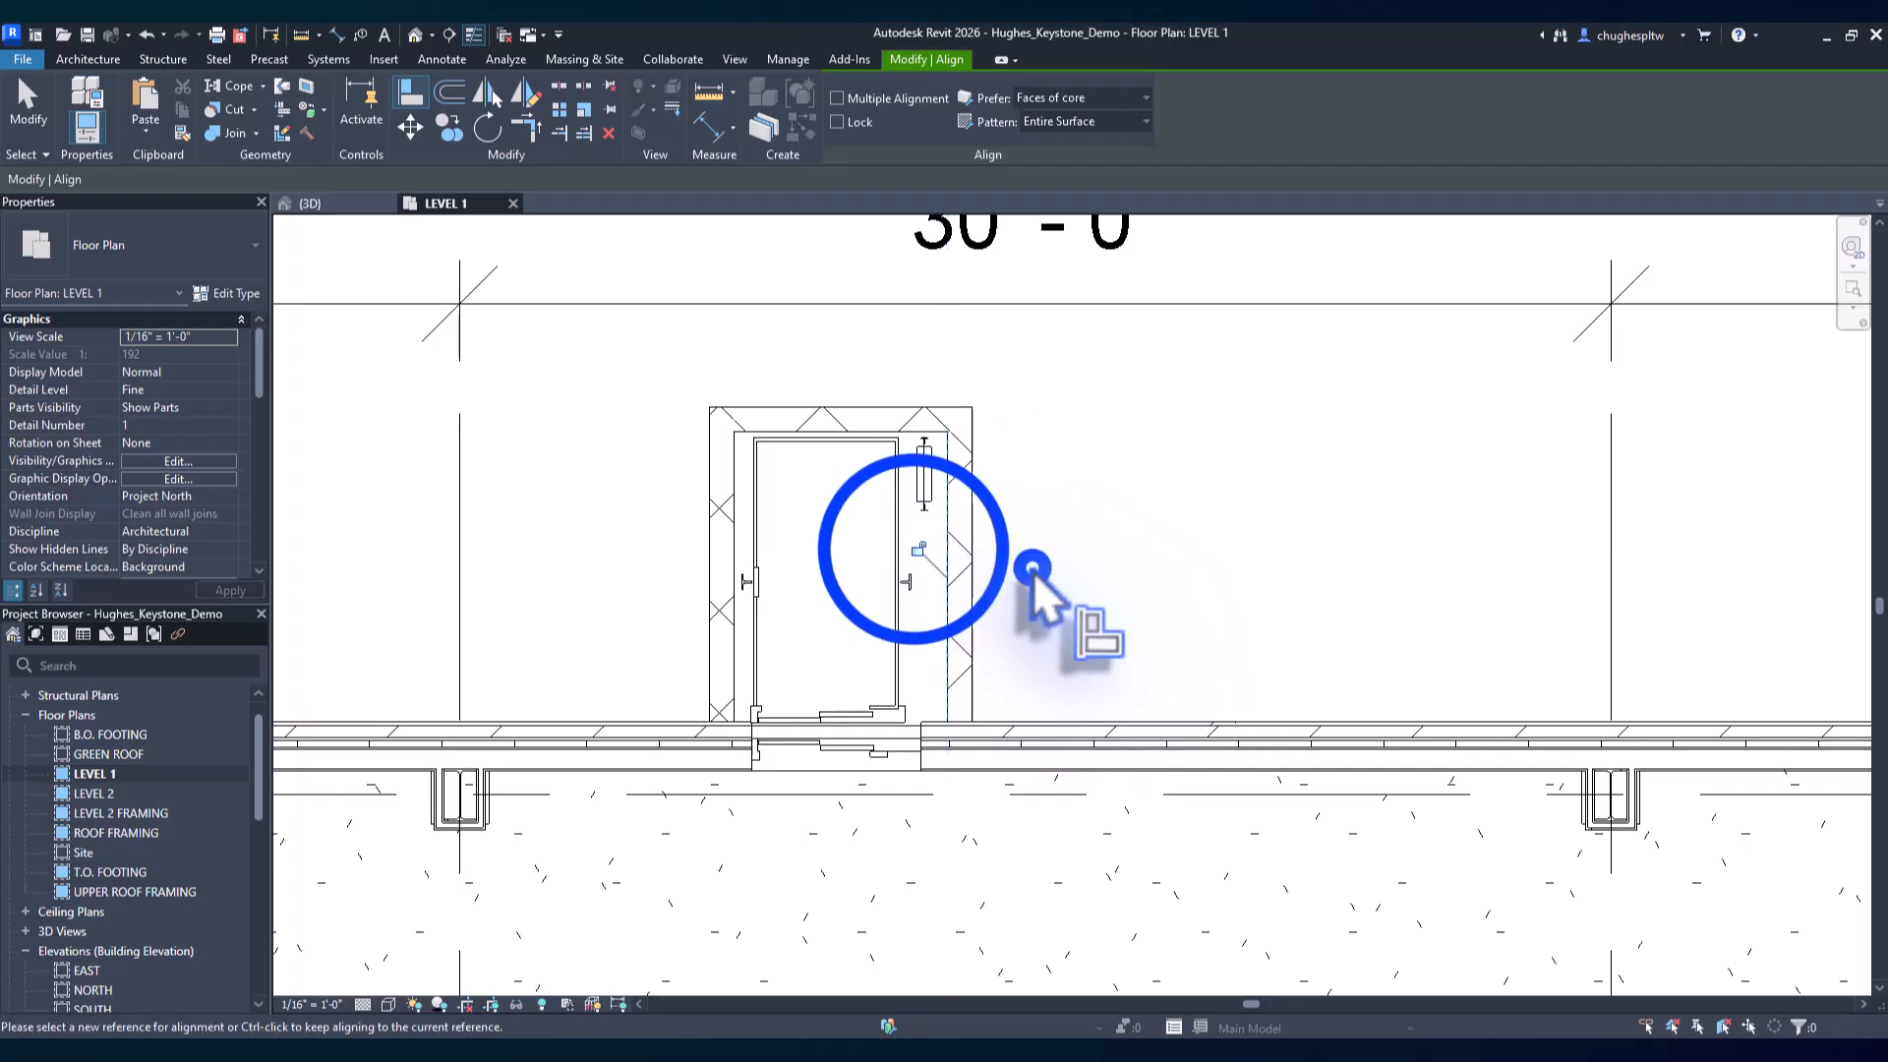
pyautogui.click(915, 549)
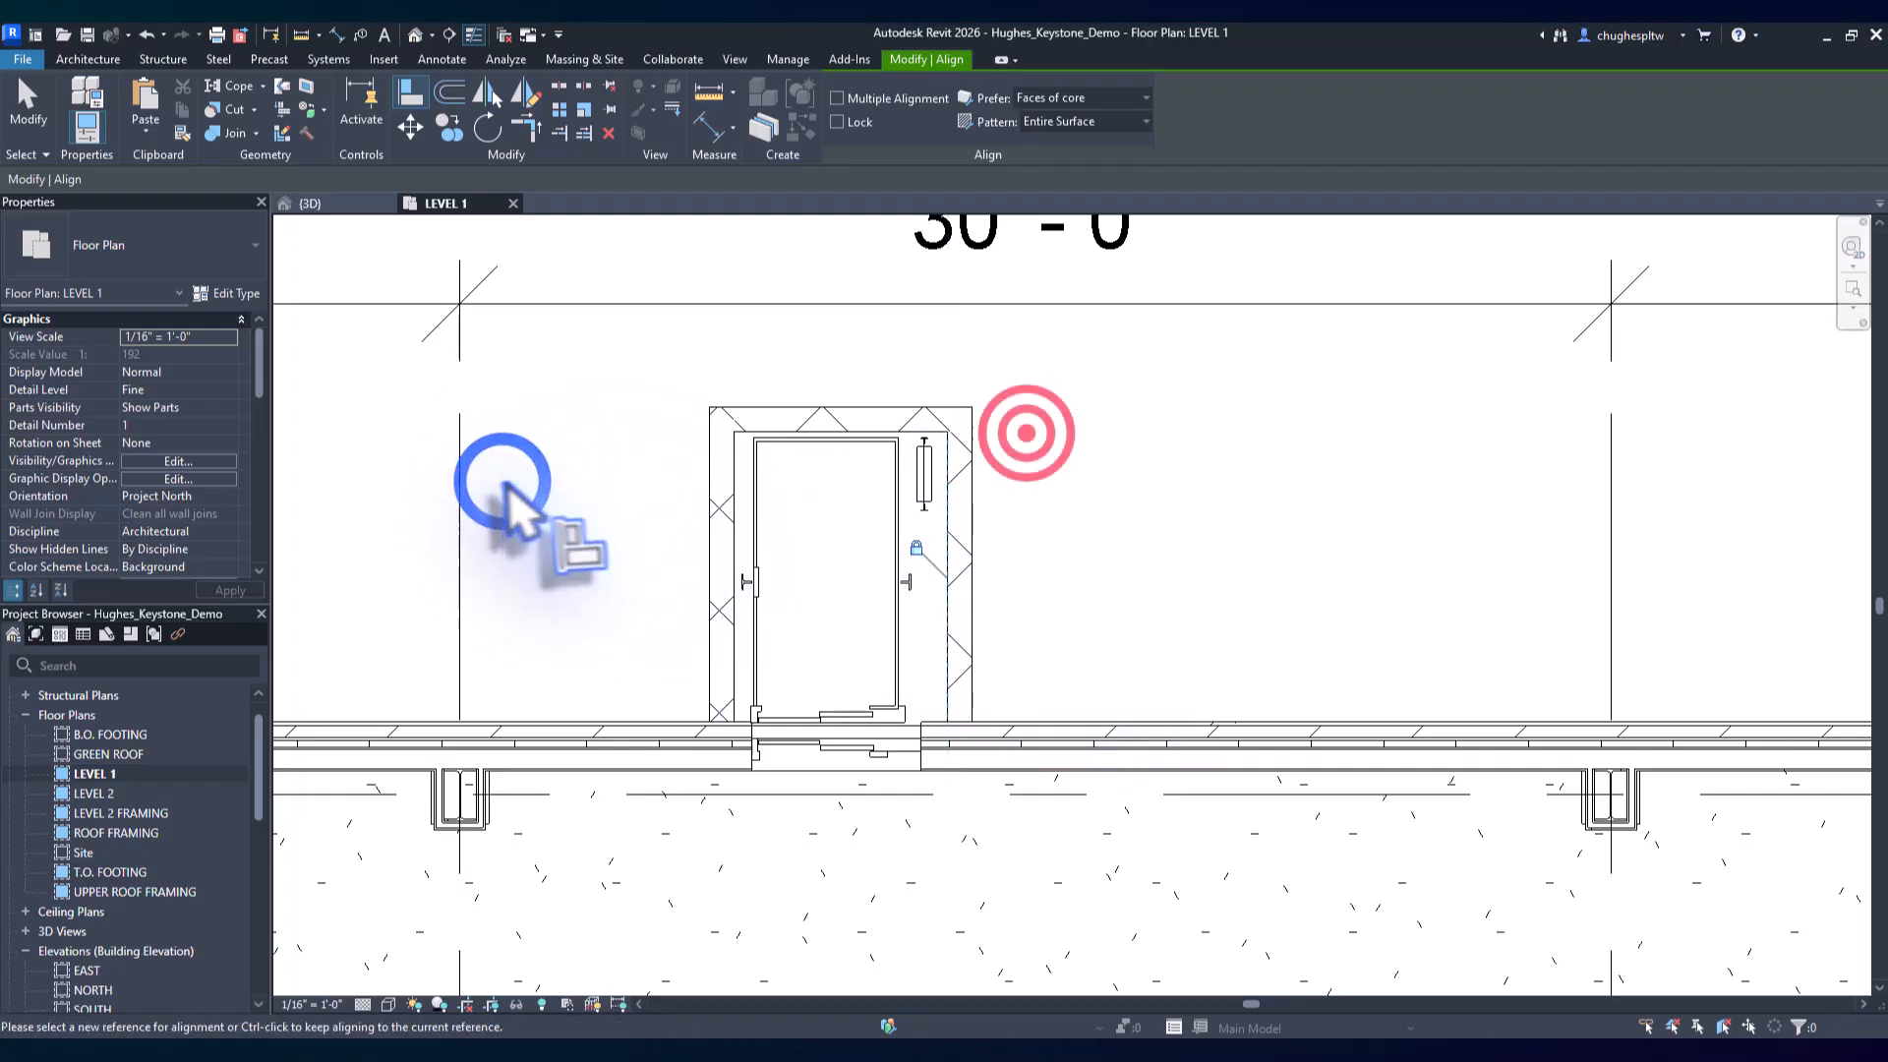
pyautogui.click(503, 482)
pyautogui.rightClick(1028, 430)
pyautogui.click(1070, 441)
pyautogui.rightClick(1029, 430)
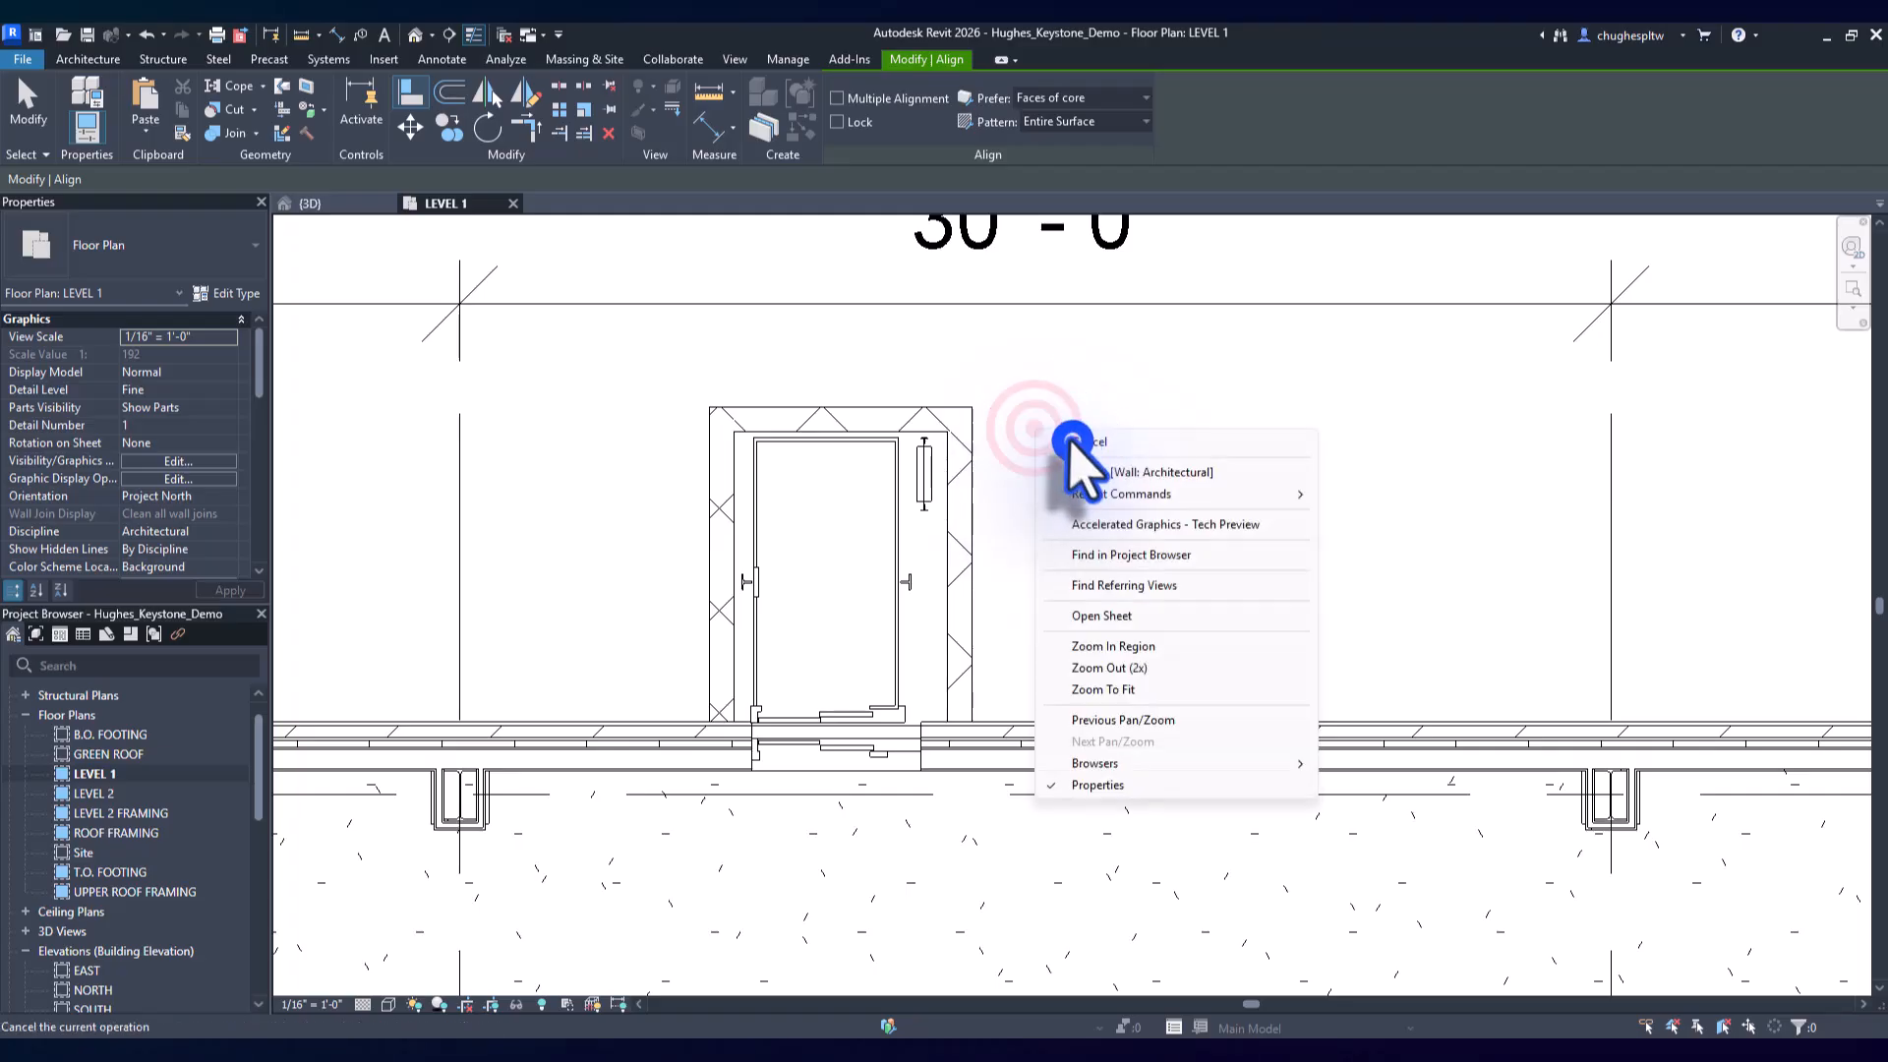
pyautogui.click(1073, 440)
# Switch to the 3D view and examine the elevator shaft from the building's back-left corner
pyautogui.scroll(-3, 1045, 531)
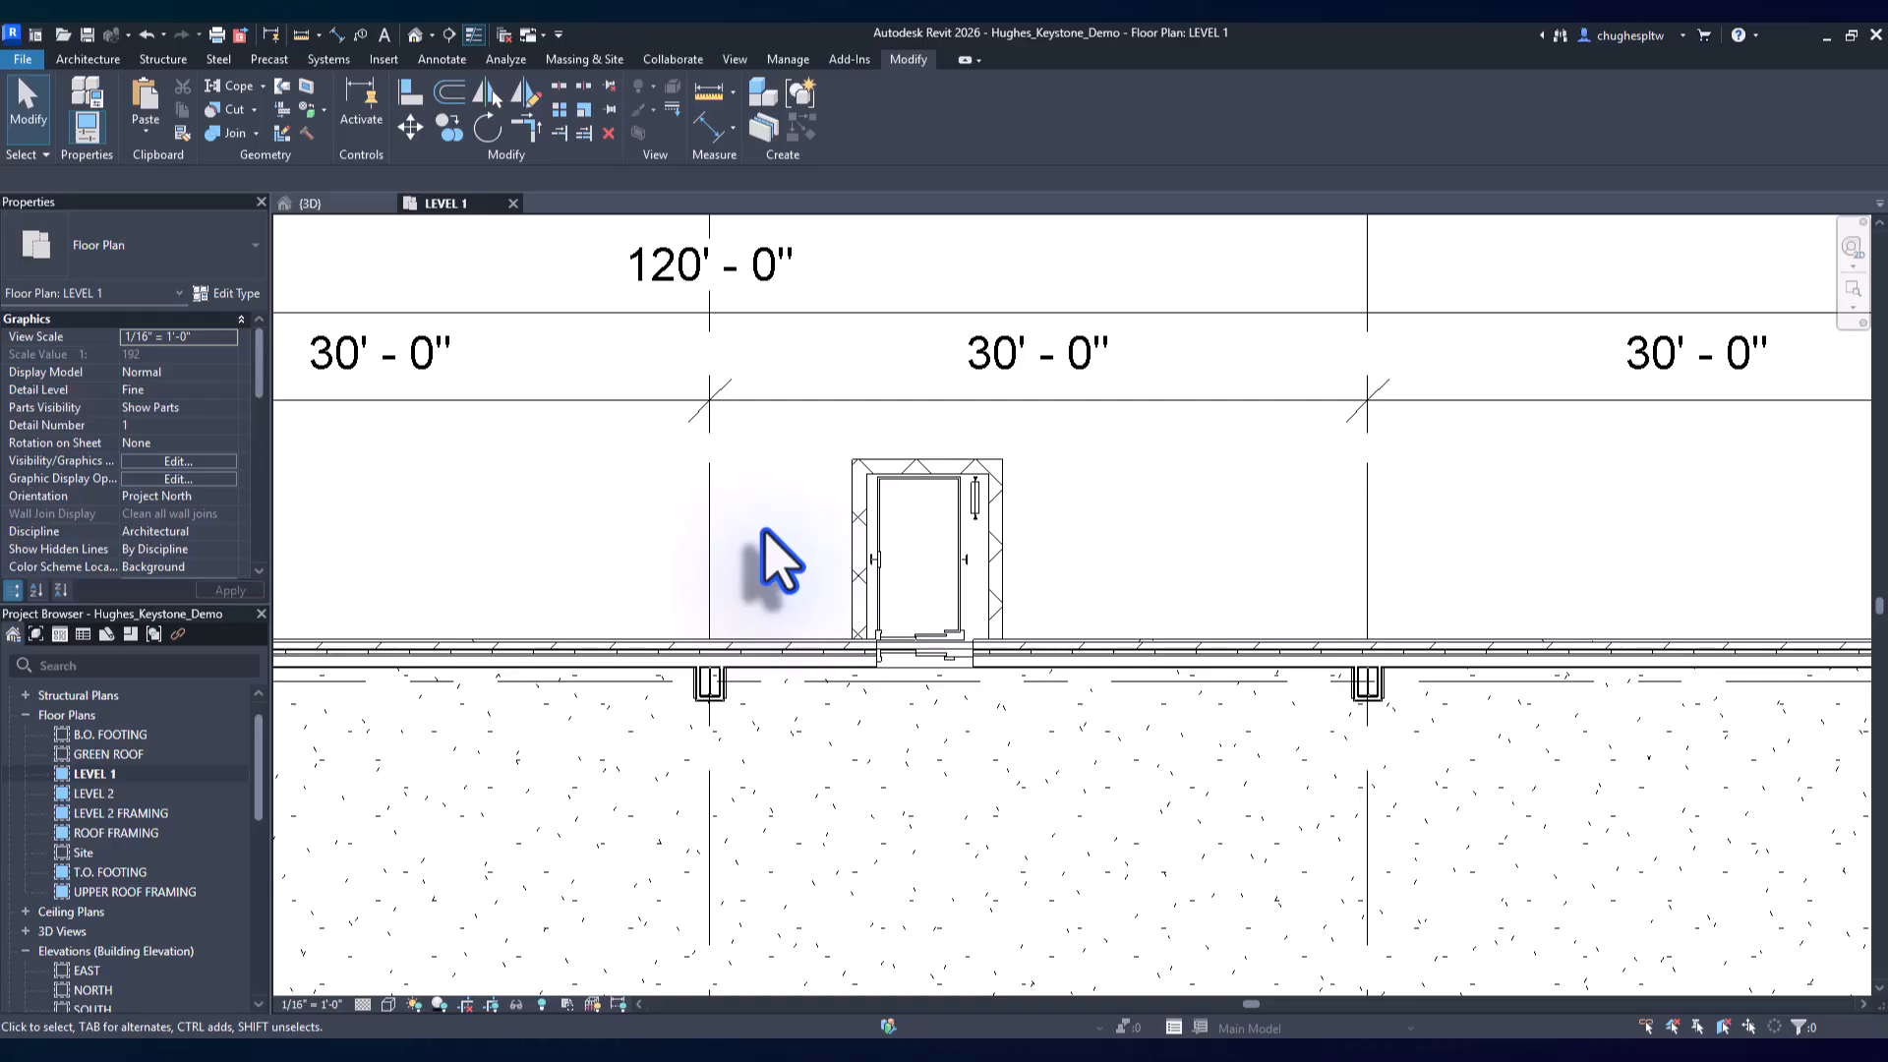
pyautogui.click(354, 207)
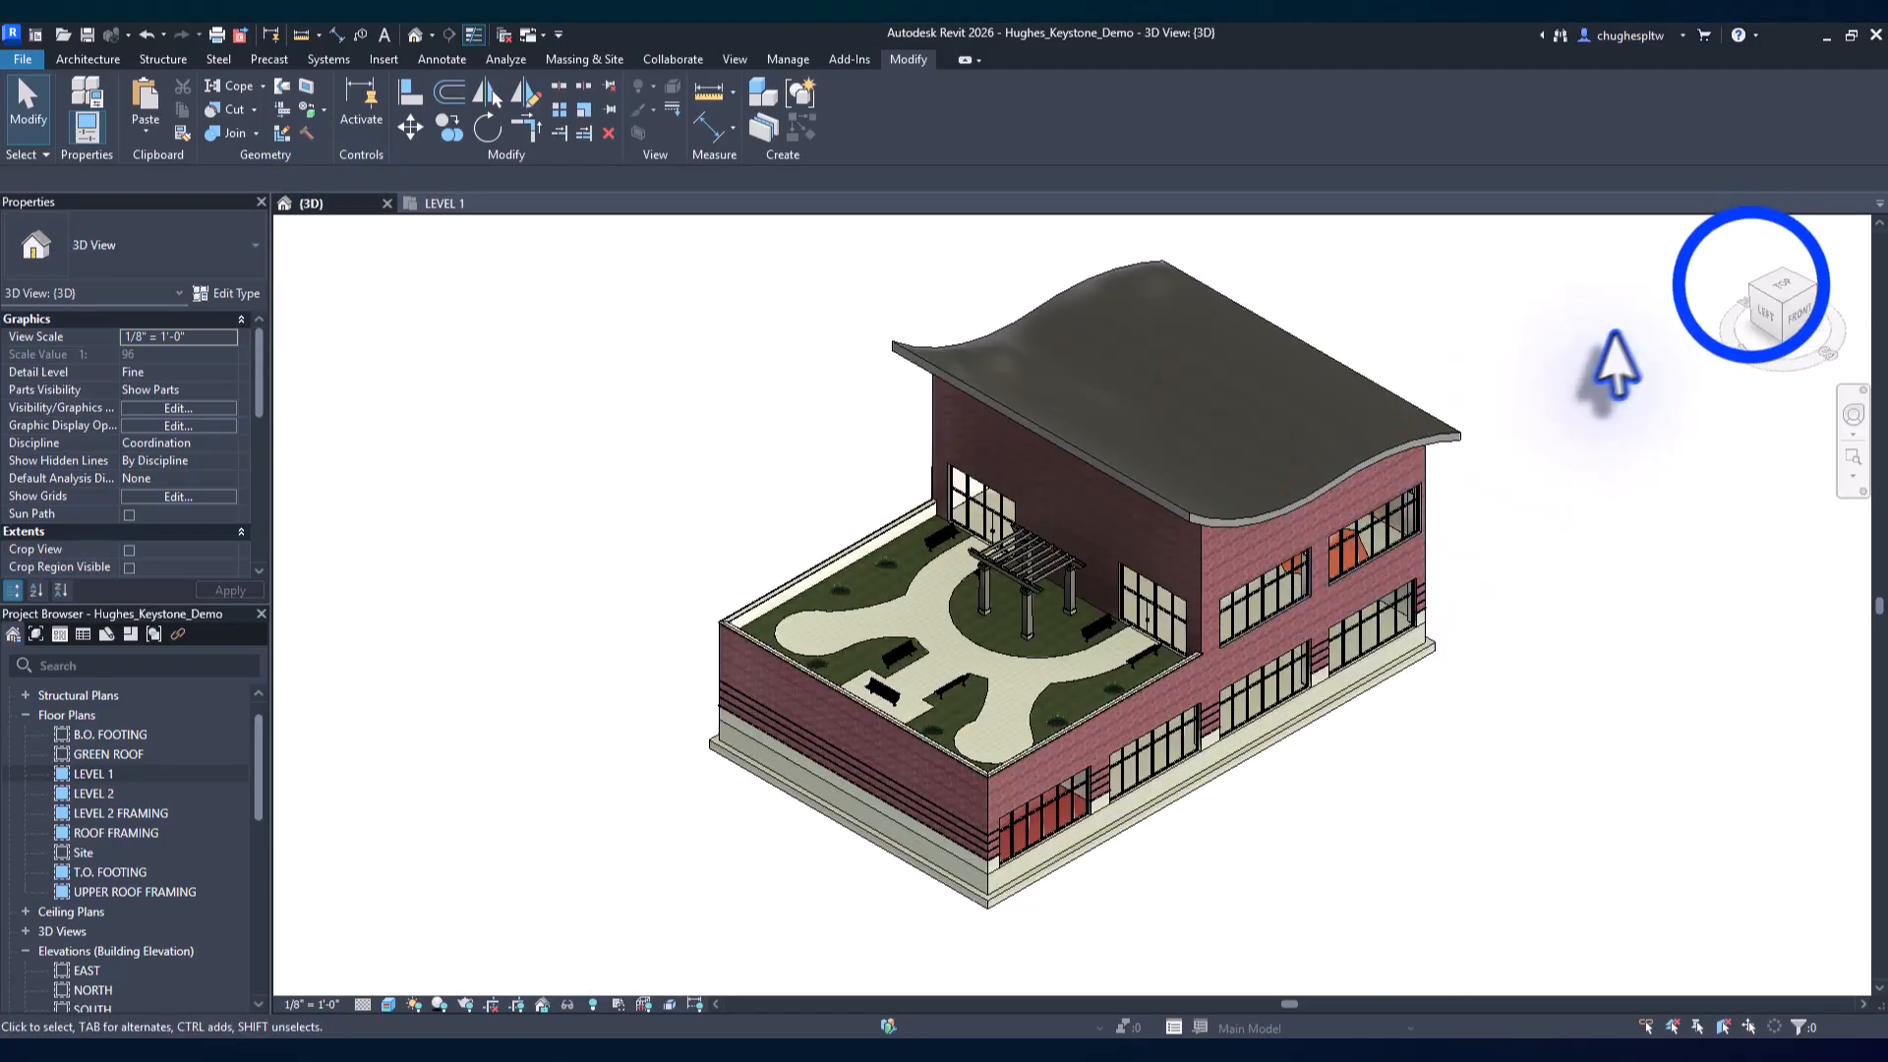
pyautogui.click(1754, 287)
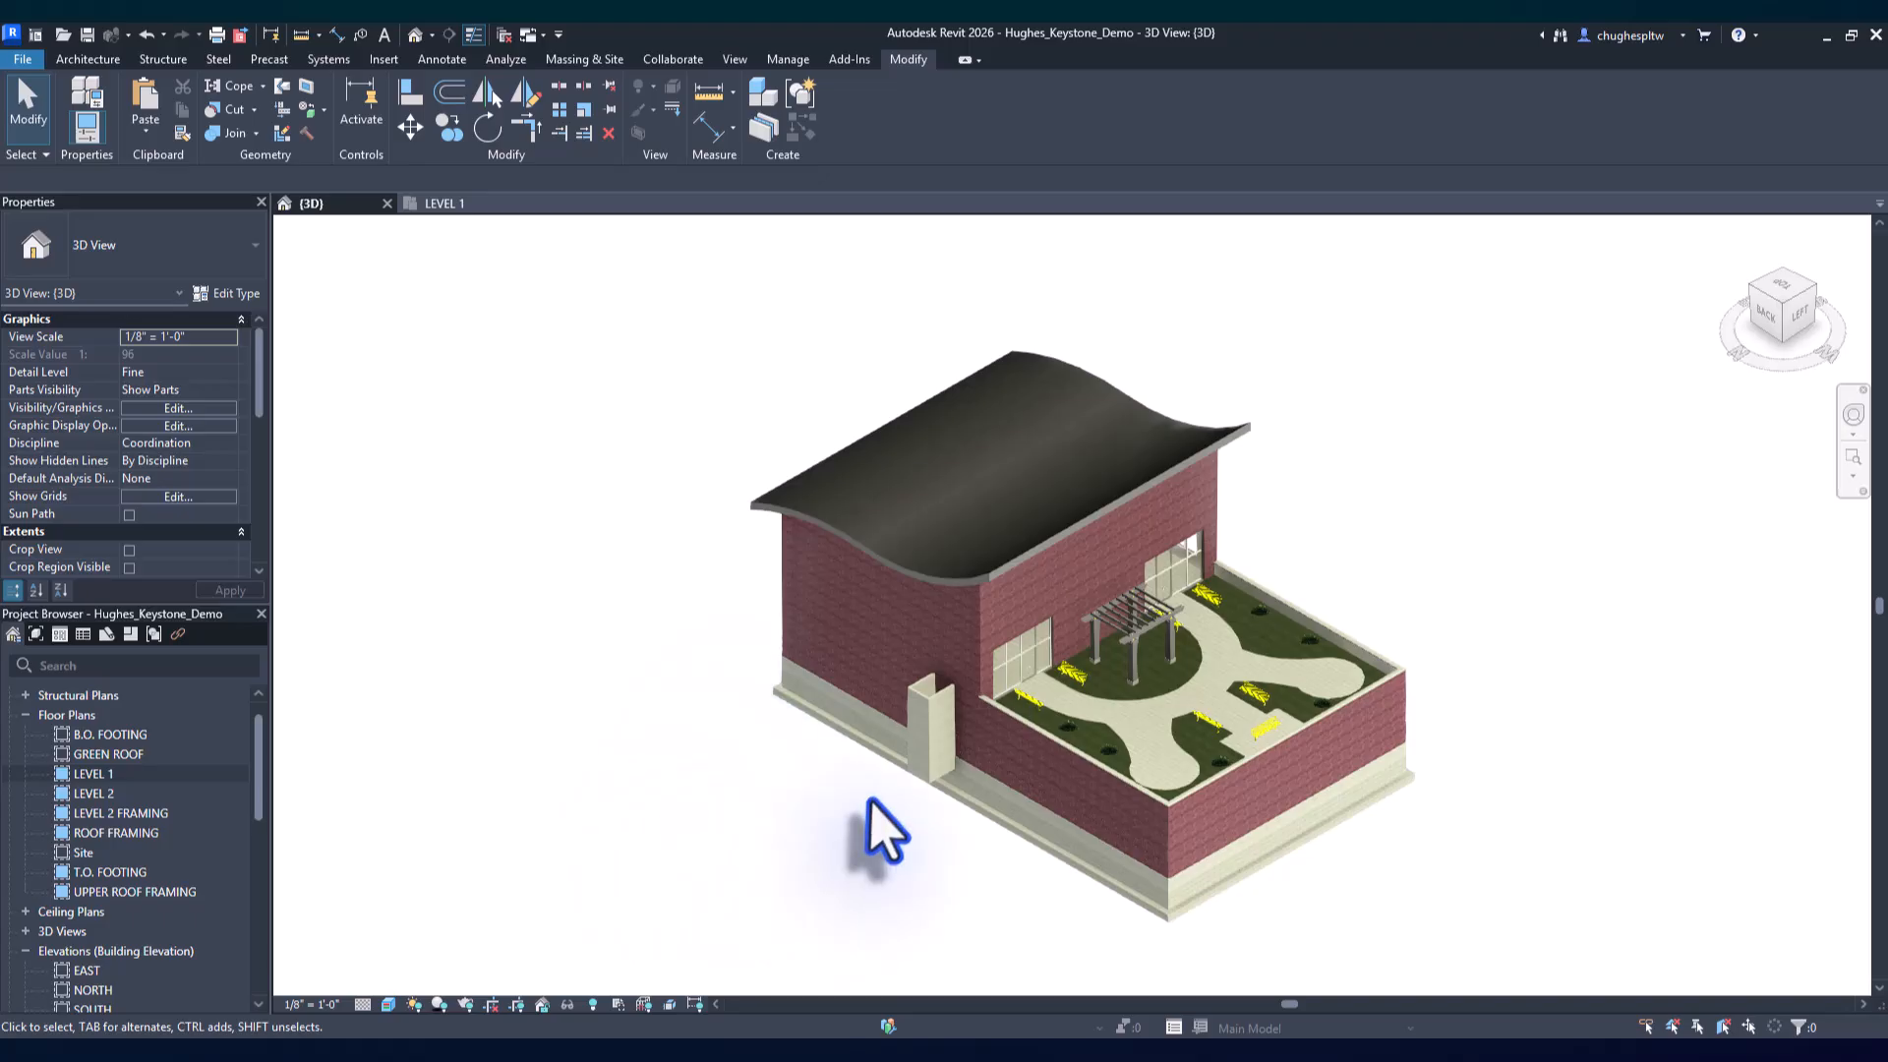
pyautogui.scroll(6, 885, 787)
pyautogui.scroll(2, 890, 787)
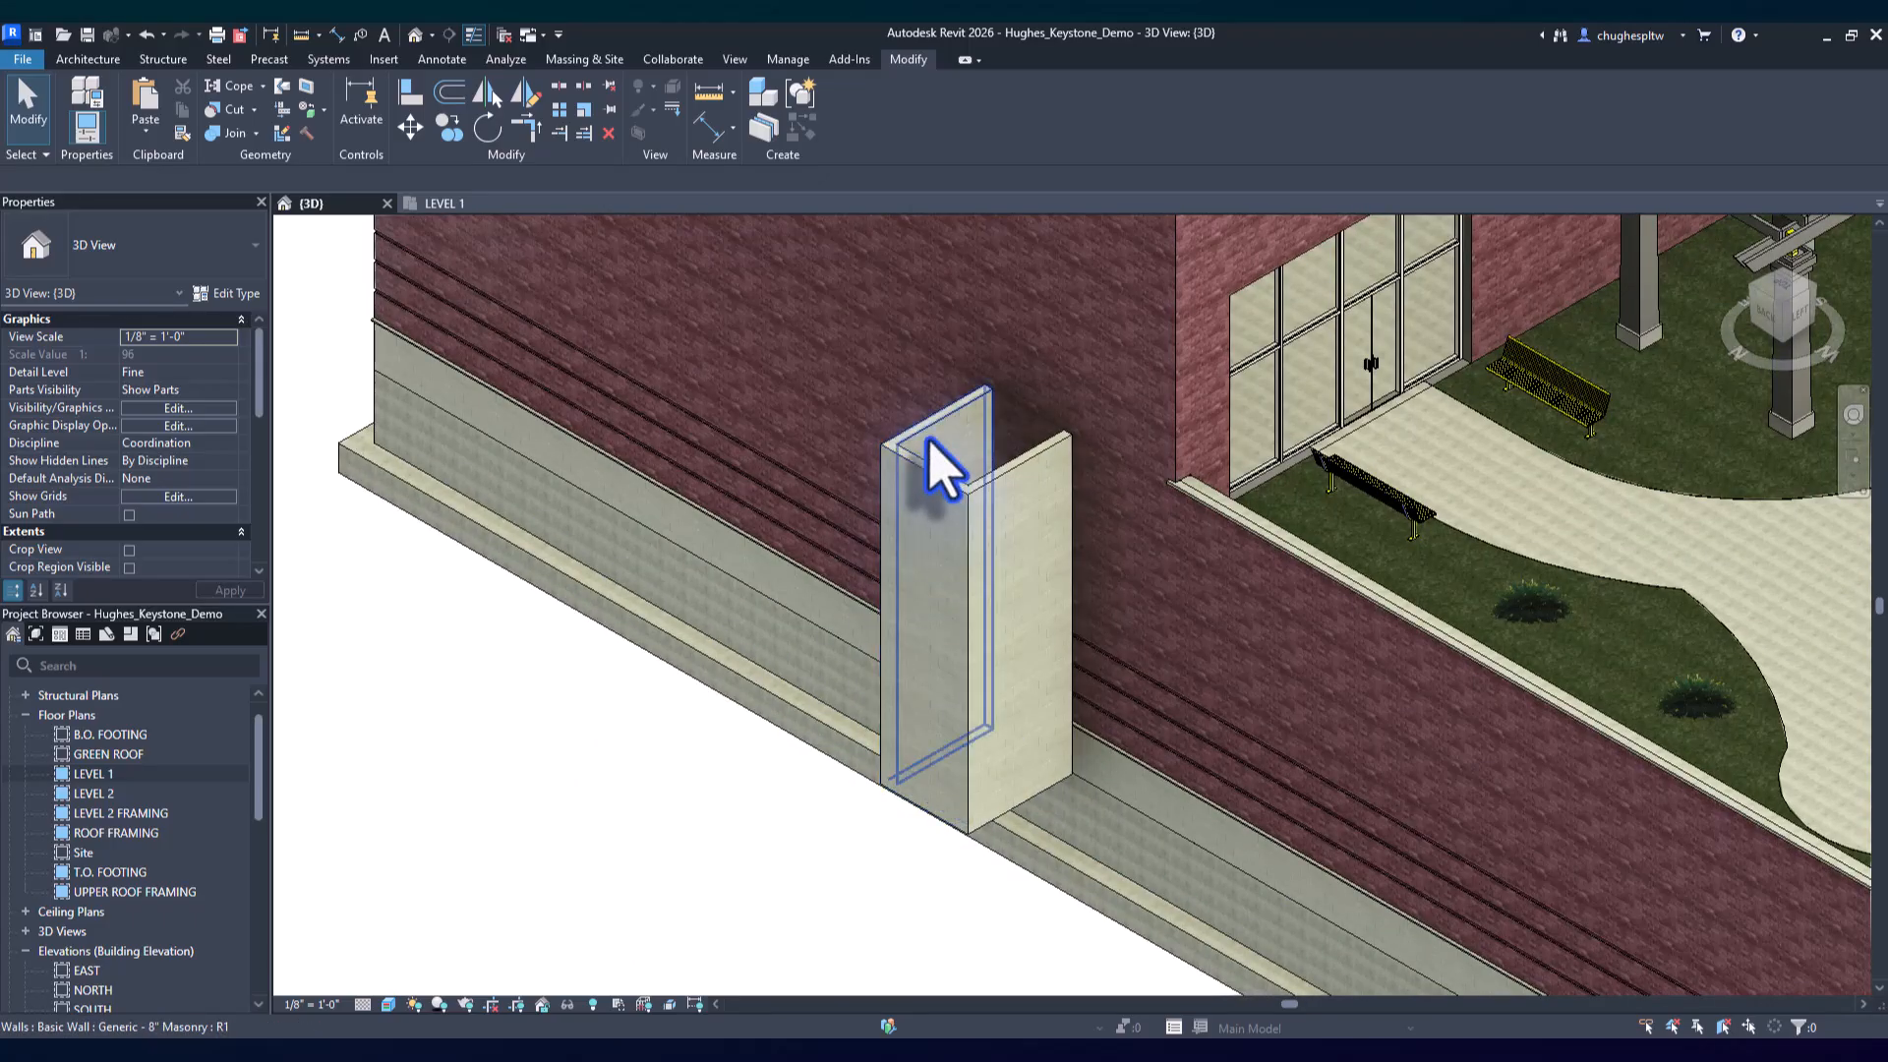
pyautogui.scroll(-4, 885, 527)
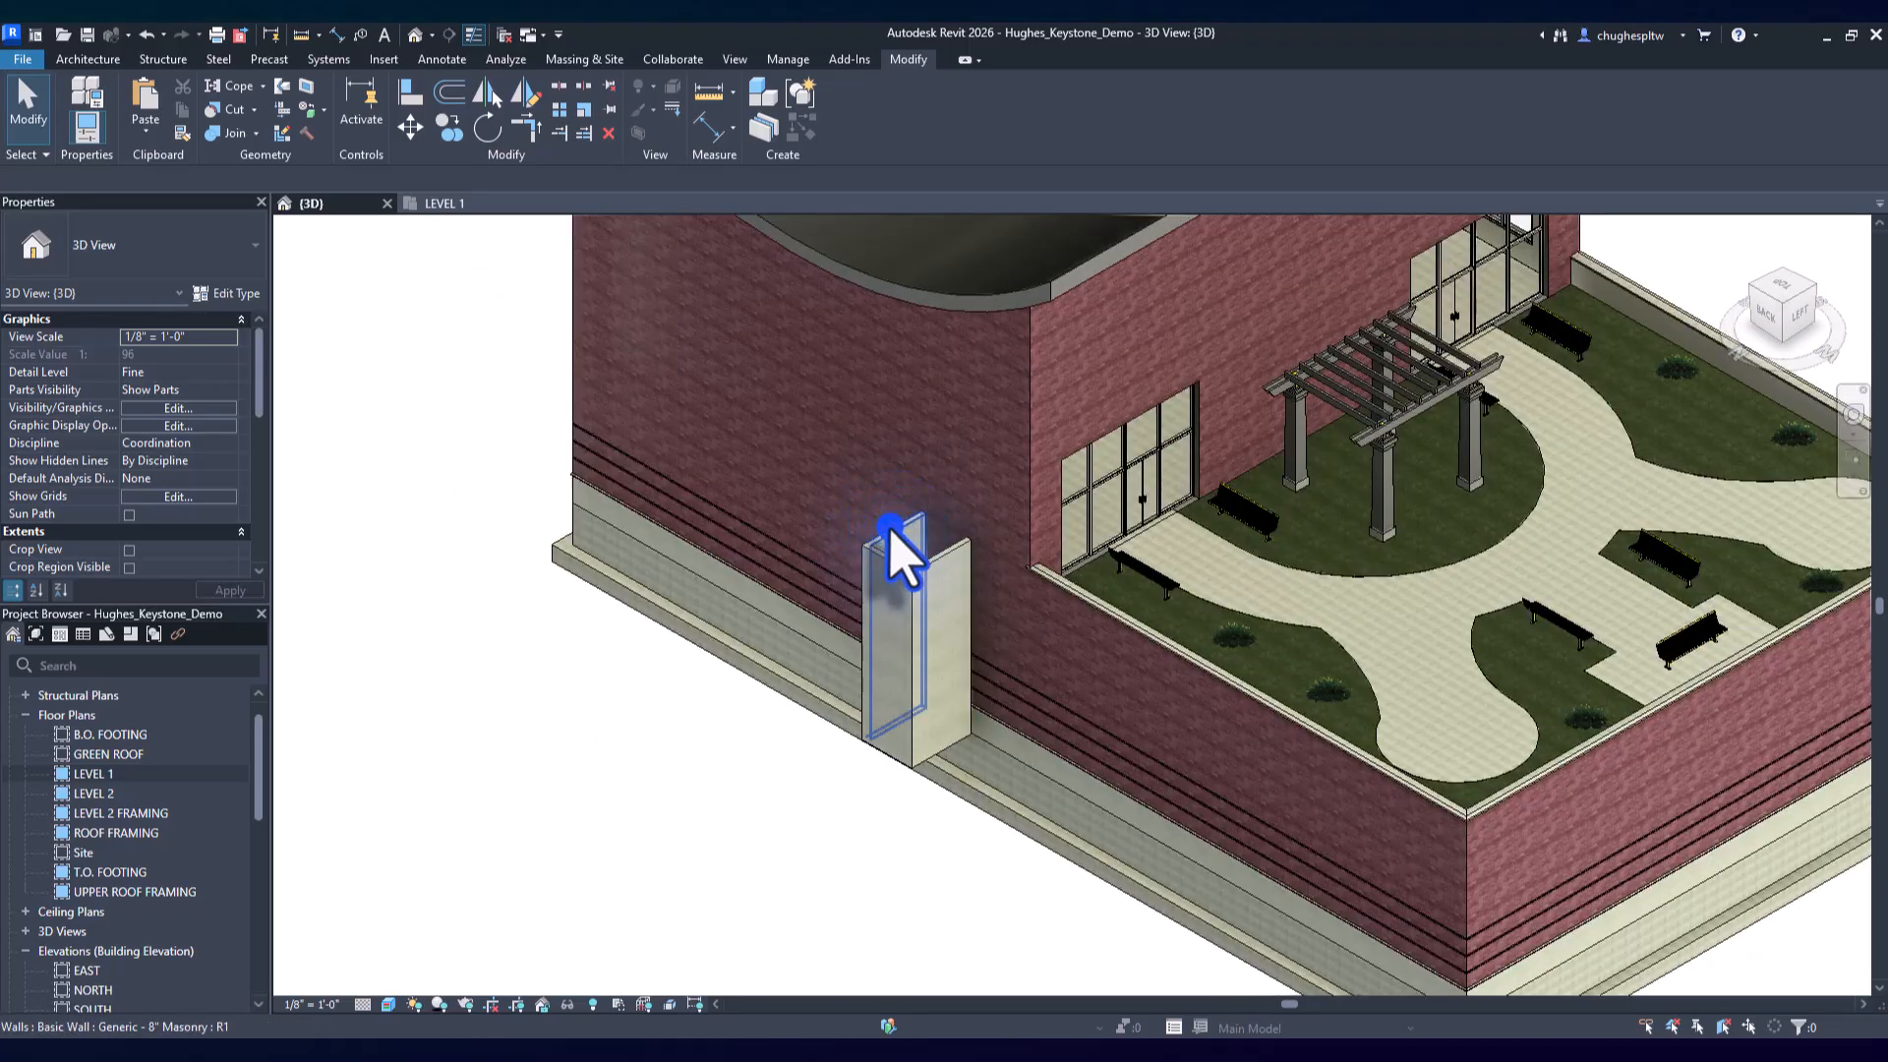
# Change the three shaft walls to the Exterior - Brick and CMU on MTL. Stud 4 type, removing the conflicting constraints
pyautogui.click(900, 553)
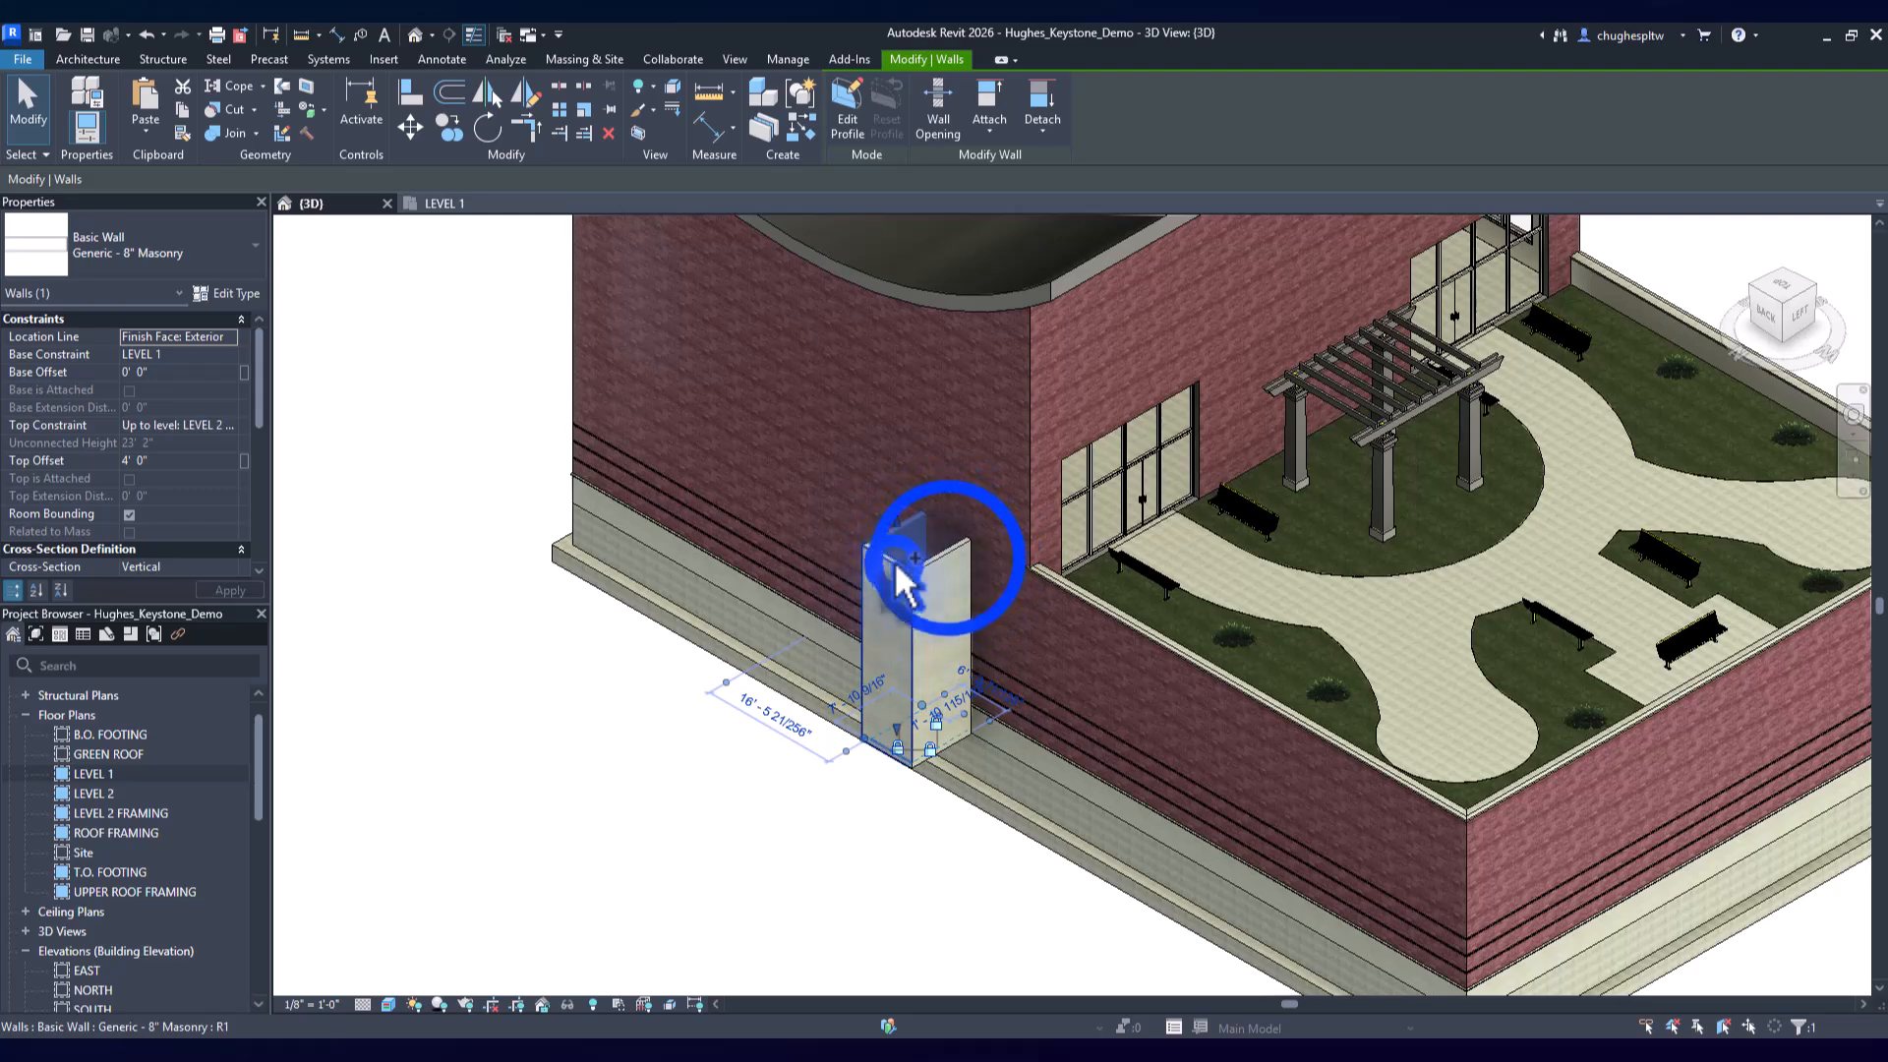
pyautogui.keyDown('ctrl'); pyautogui.click(948, 565); pyautogui.keyUp('ctrl')
pyautogui.keyDown('ctrl'); pyautogui.click(950, 580); pyautogui.keyUp('ctrl')
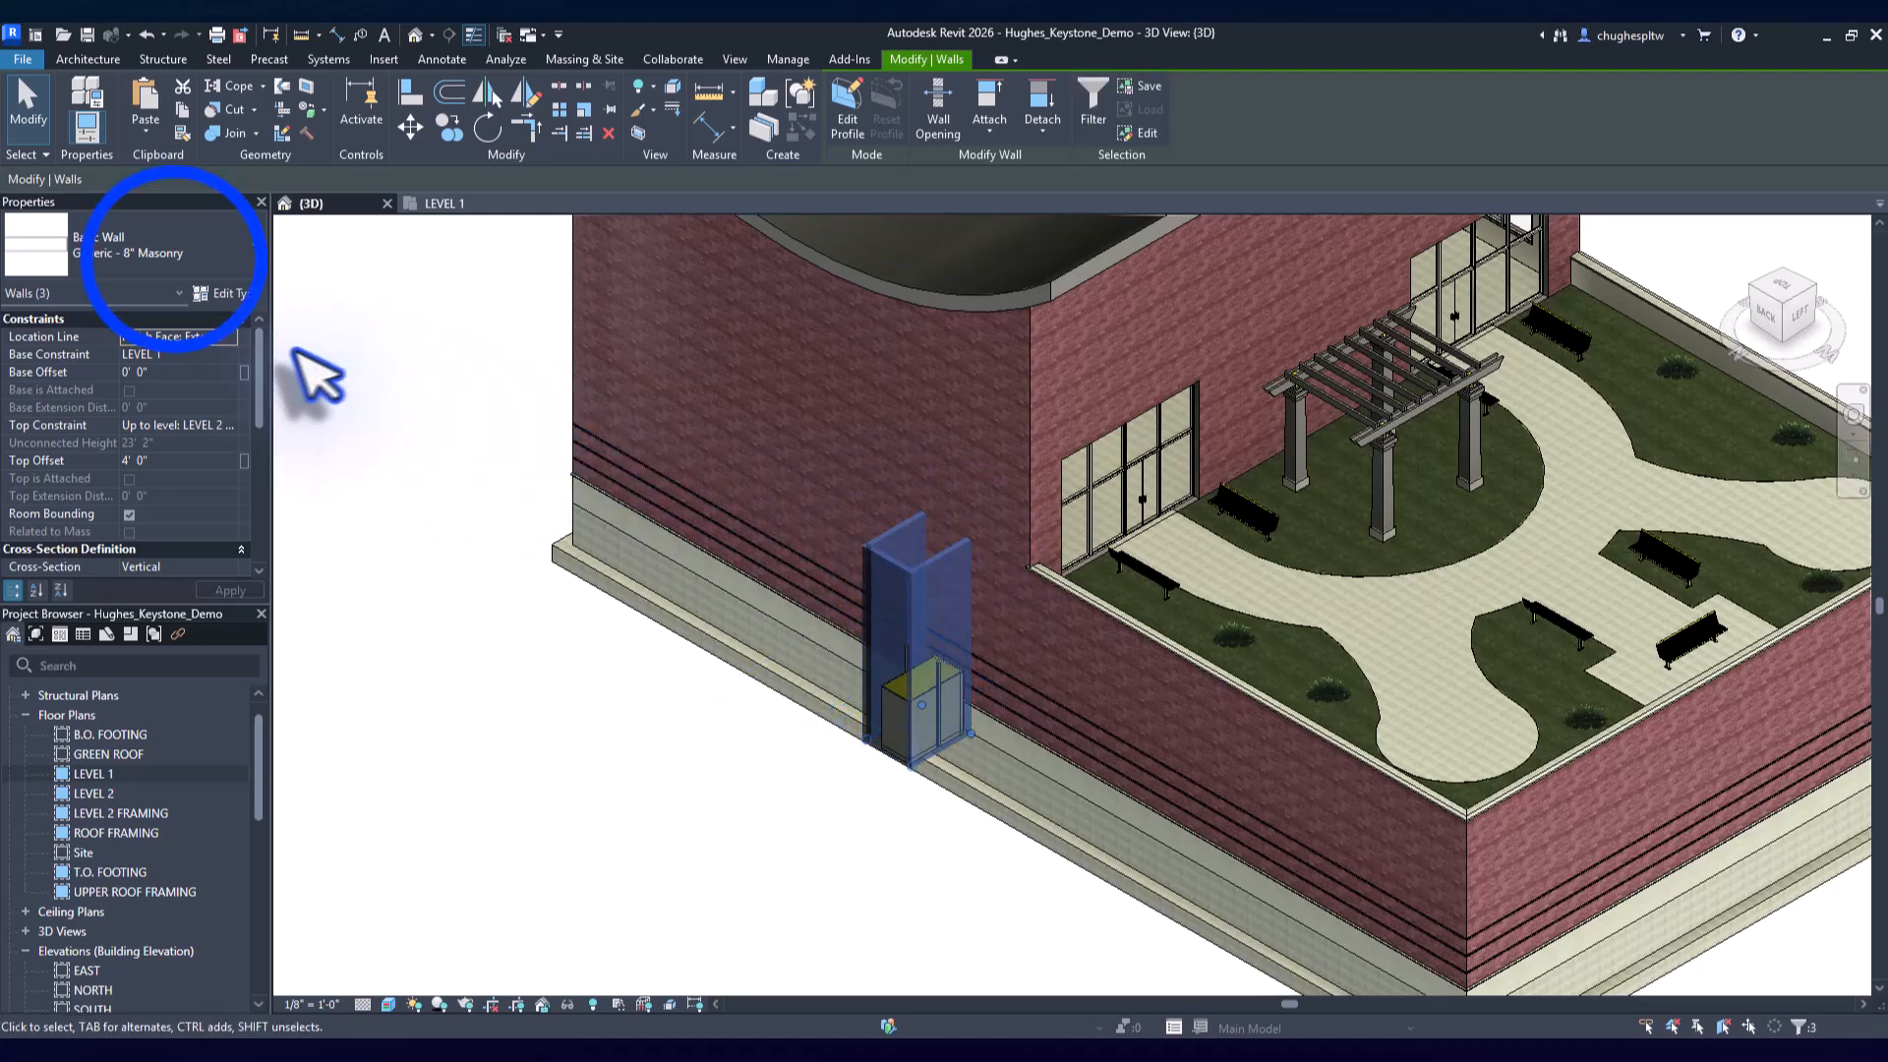
pyautogui.click(186, 268)
pyautogui.scroll(1, 161, 413)
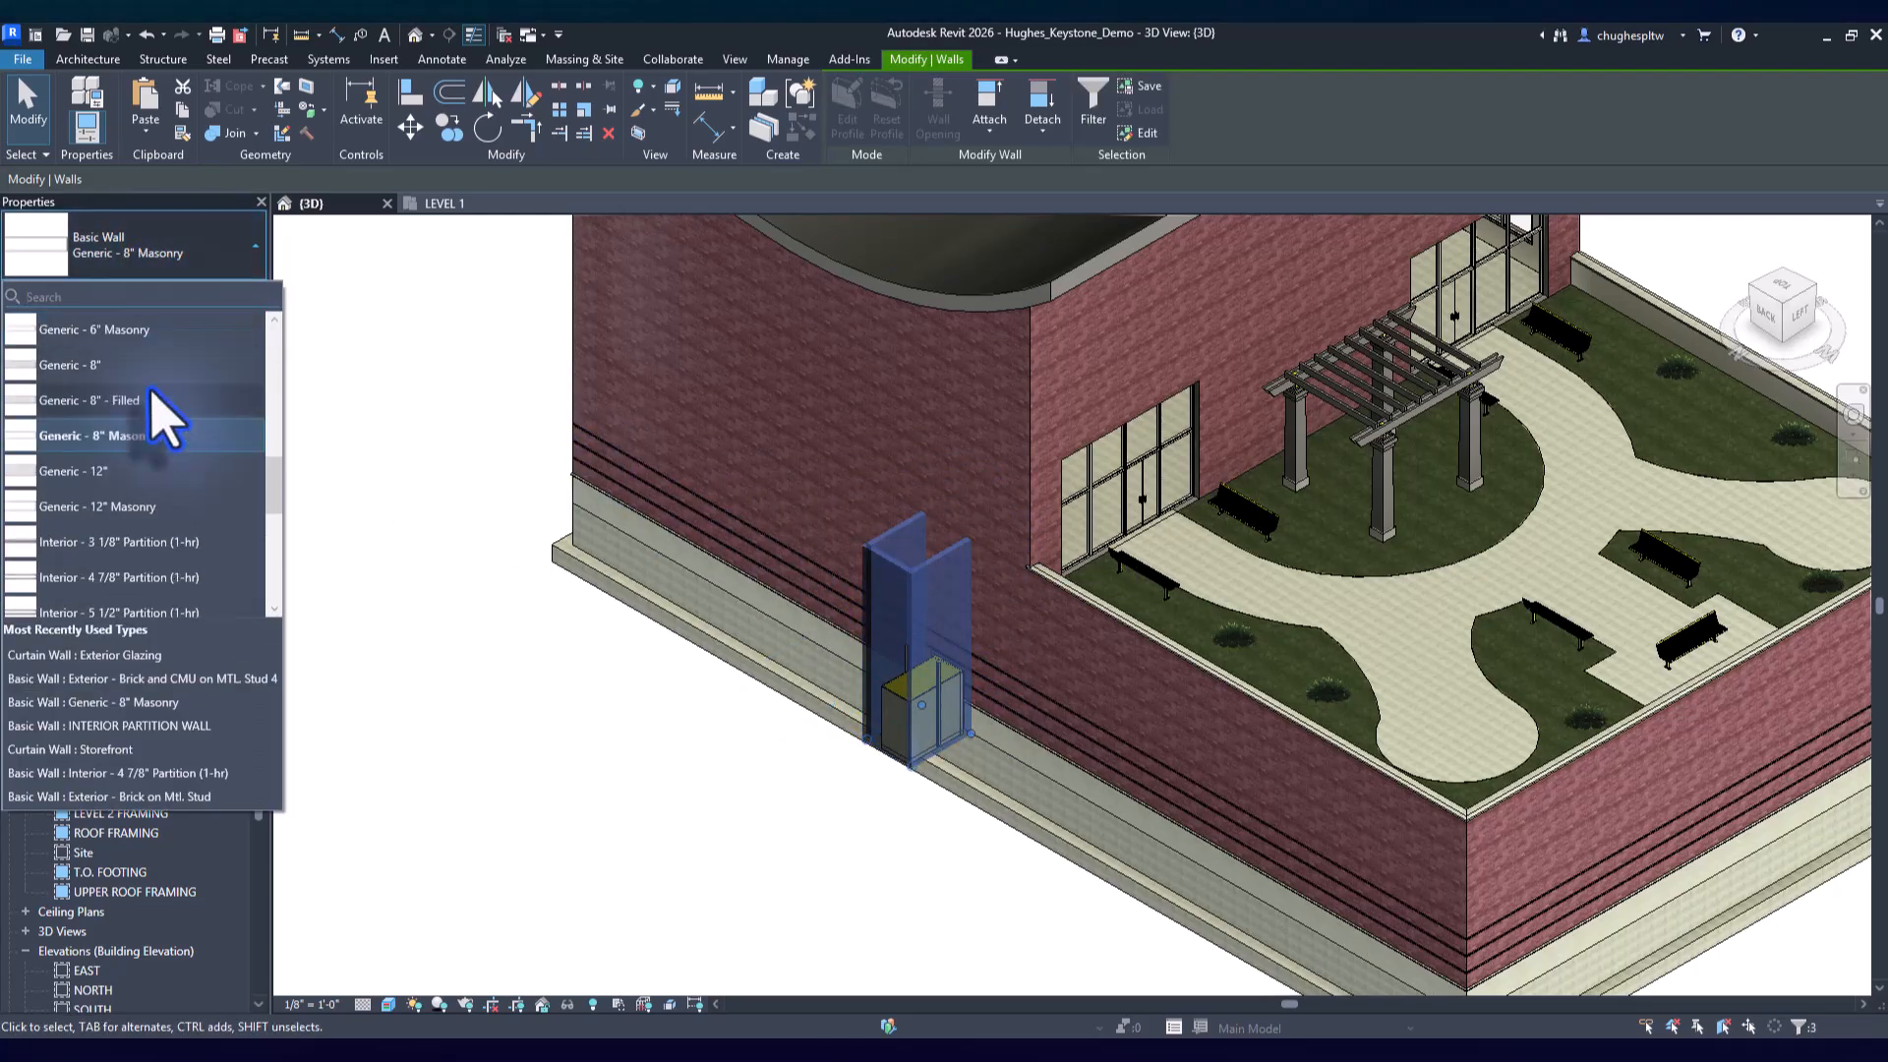
pyautogui.scroll(3, 153, 393)
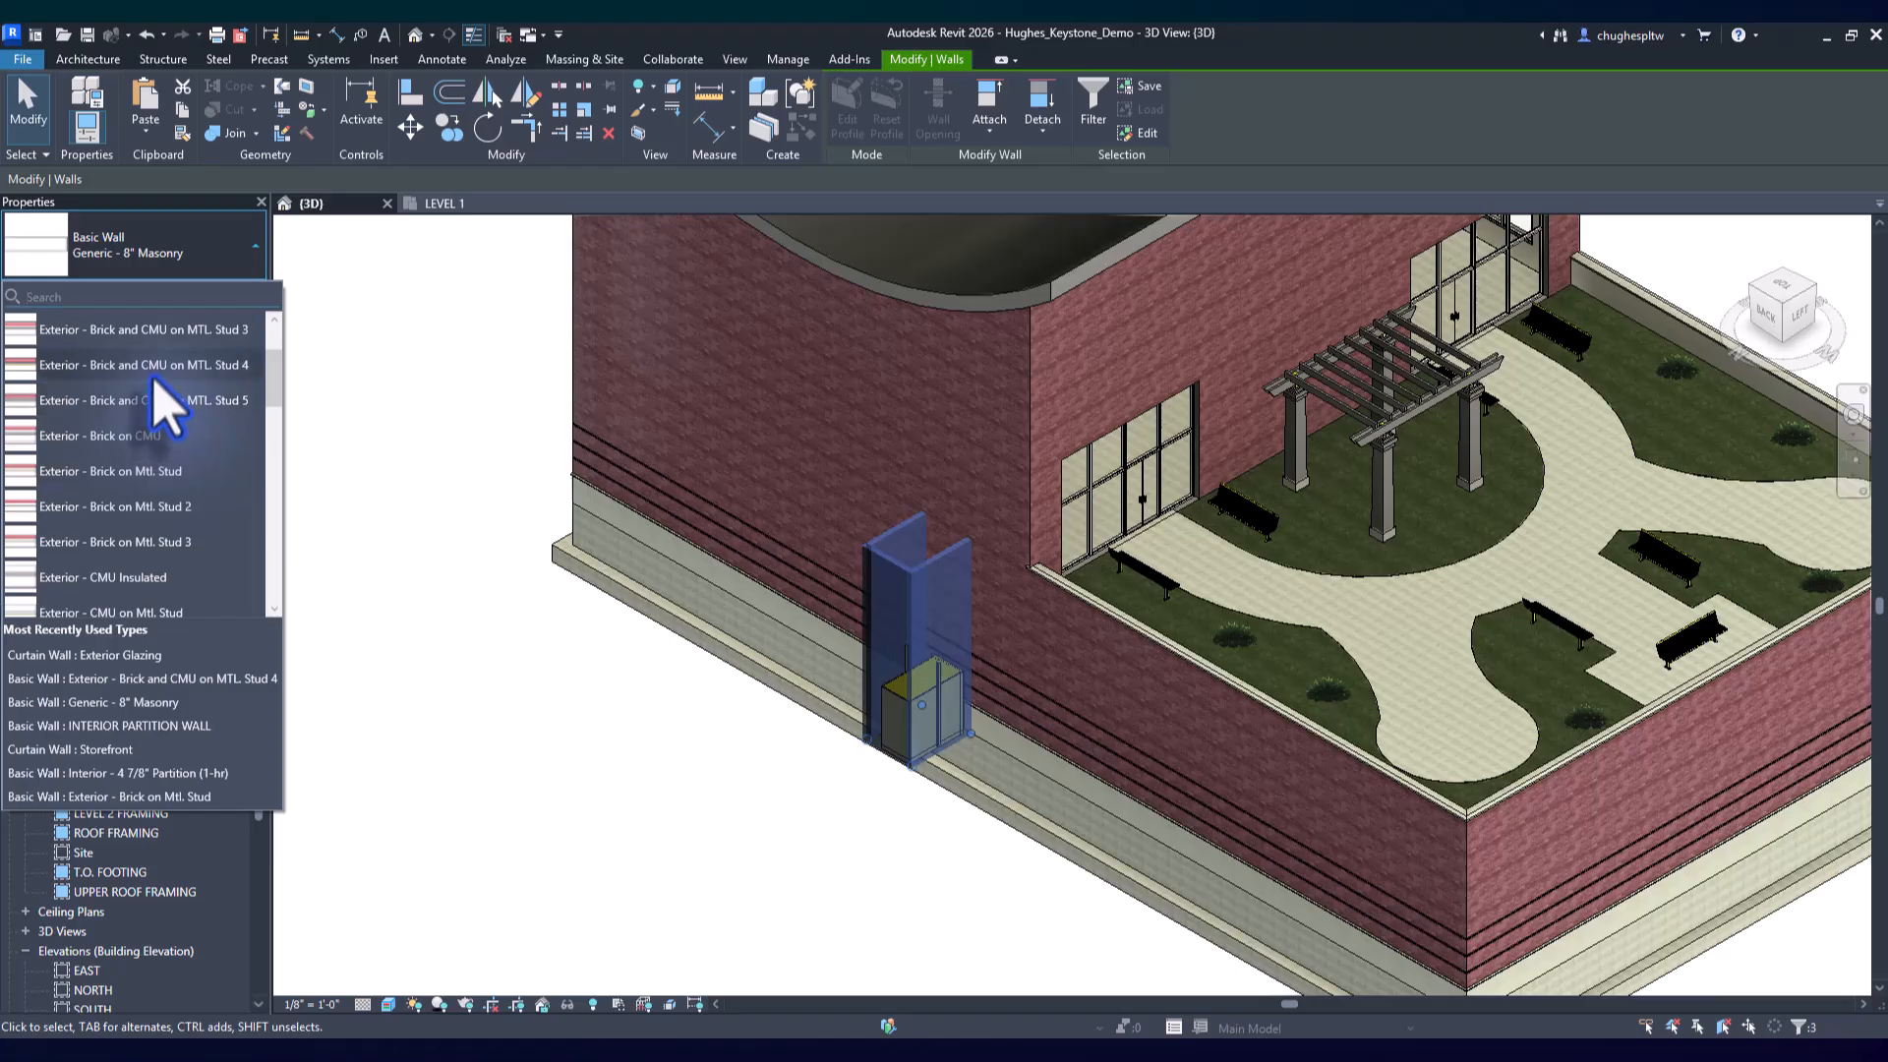
pyautogui.click(150, 365)
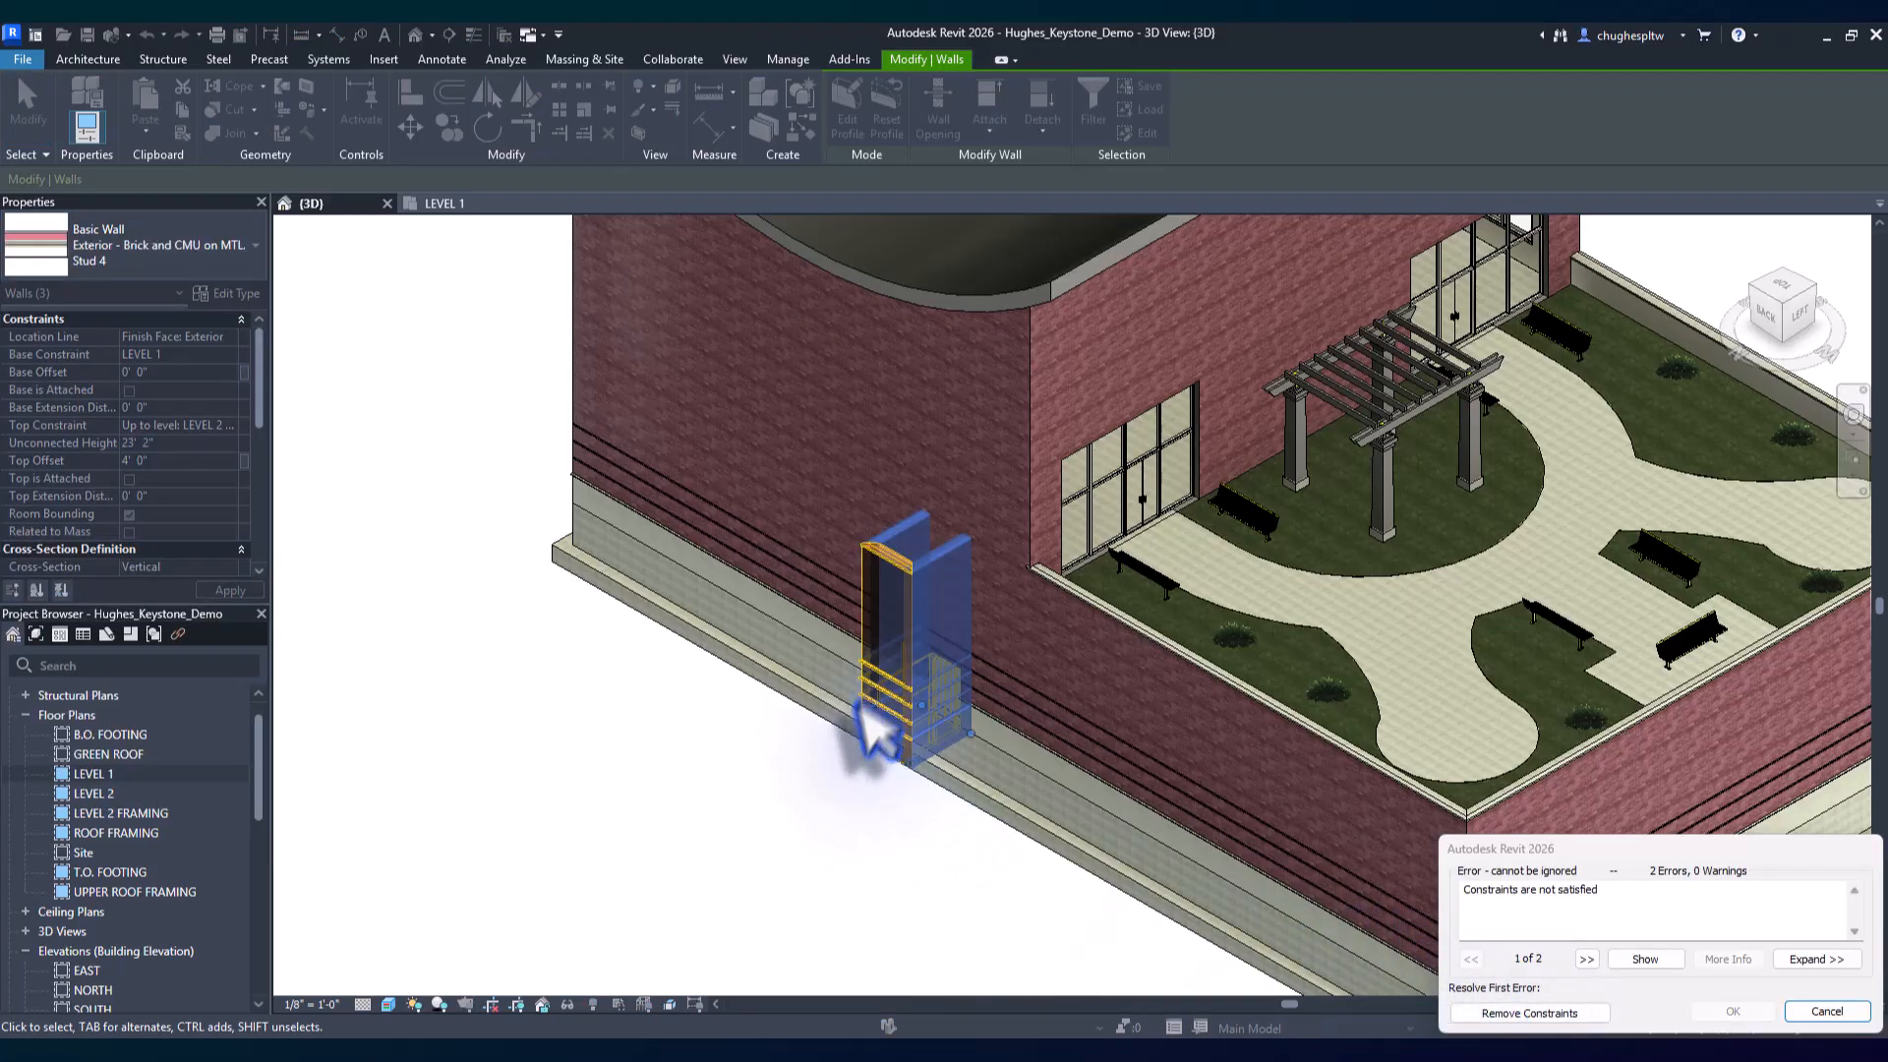
pyautogui.click(1523, 1012)
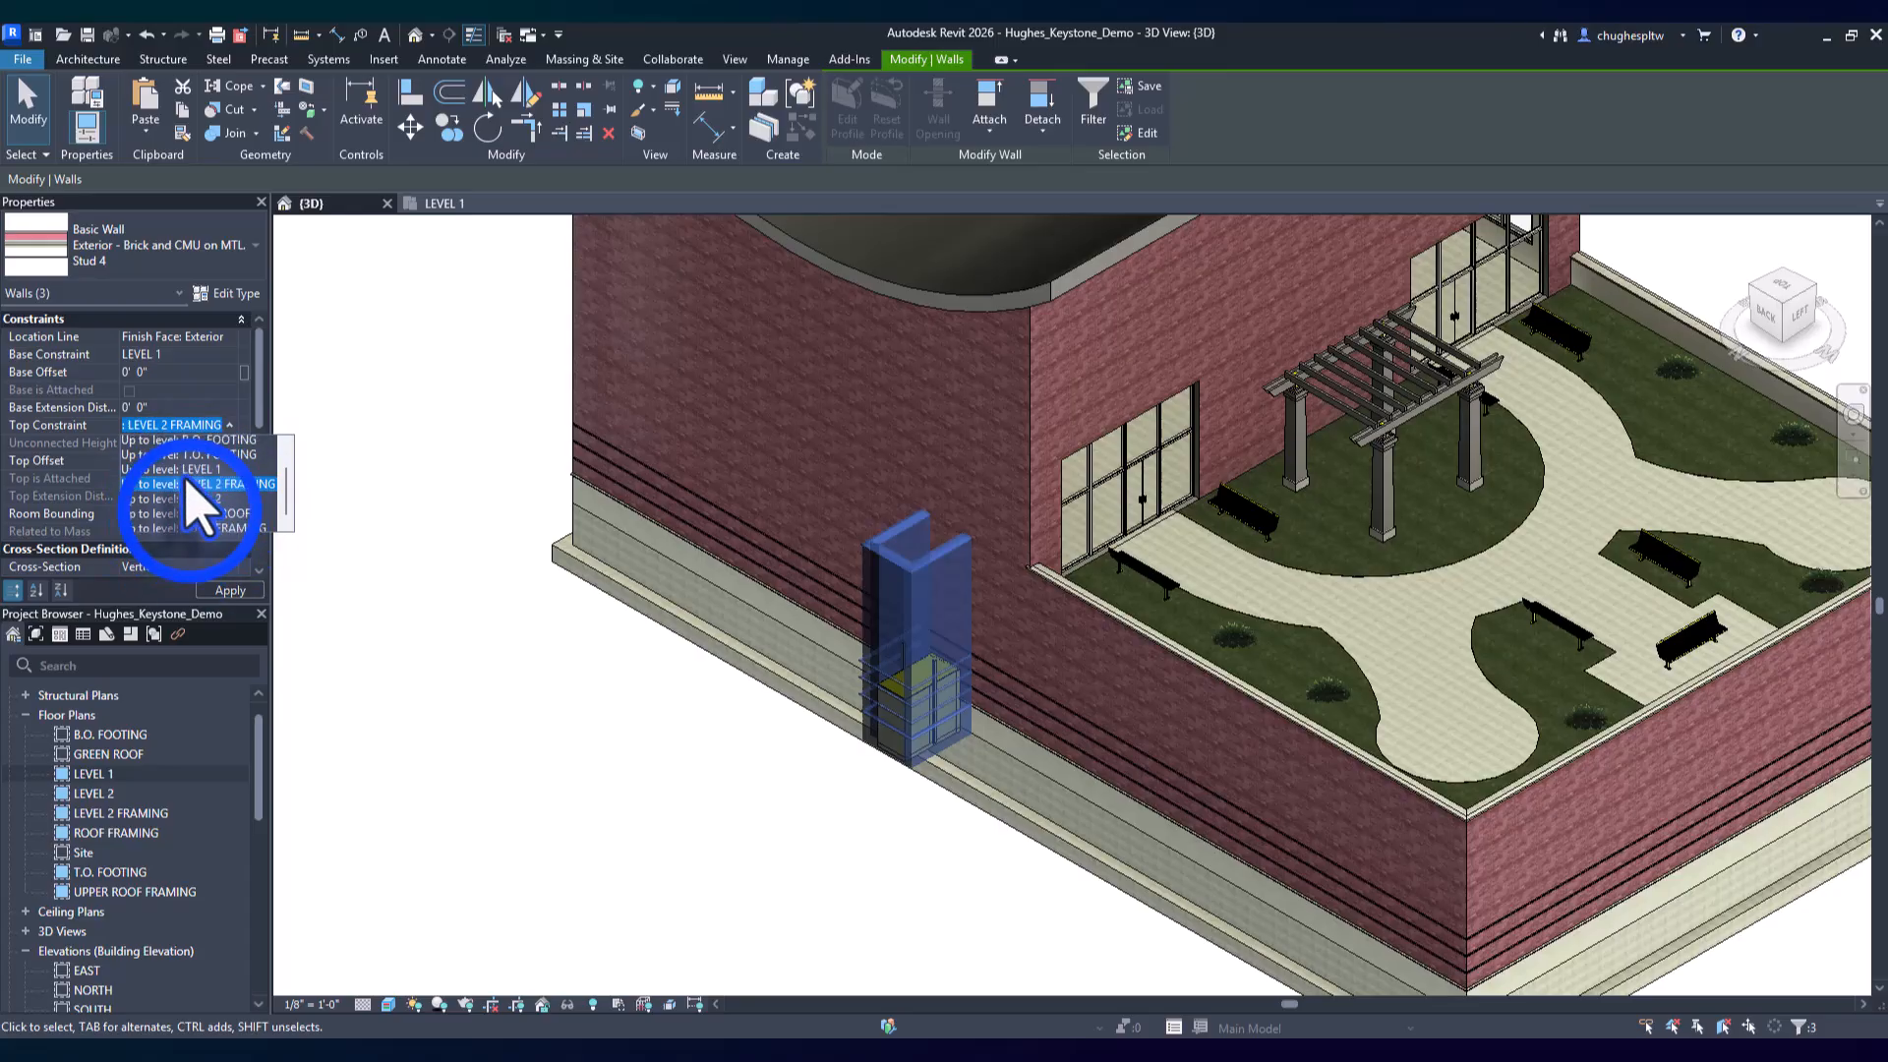
# Set the top constraint of the three shaft walls to the ROOF FRAMING level and check their height in 3D
pyautogui.click(192, 515)
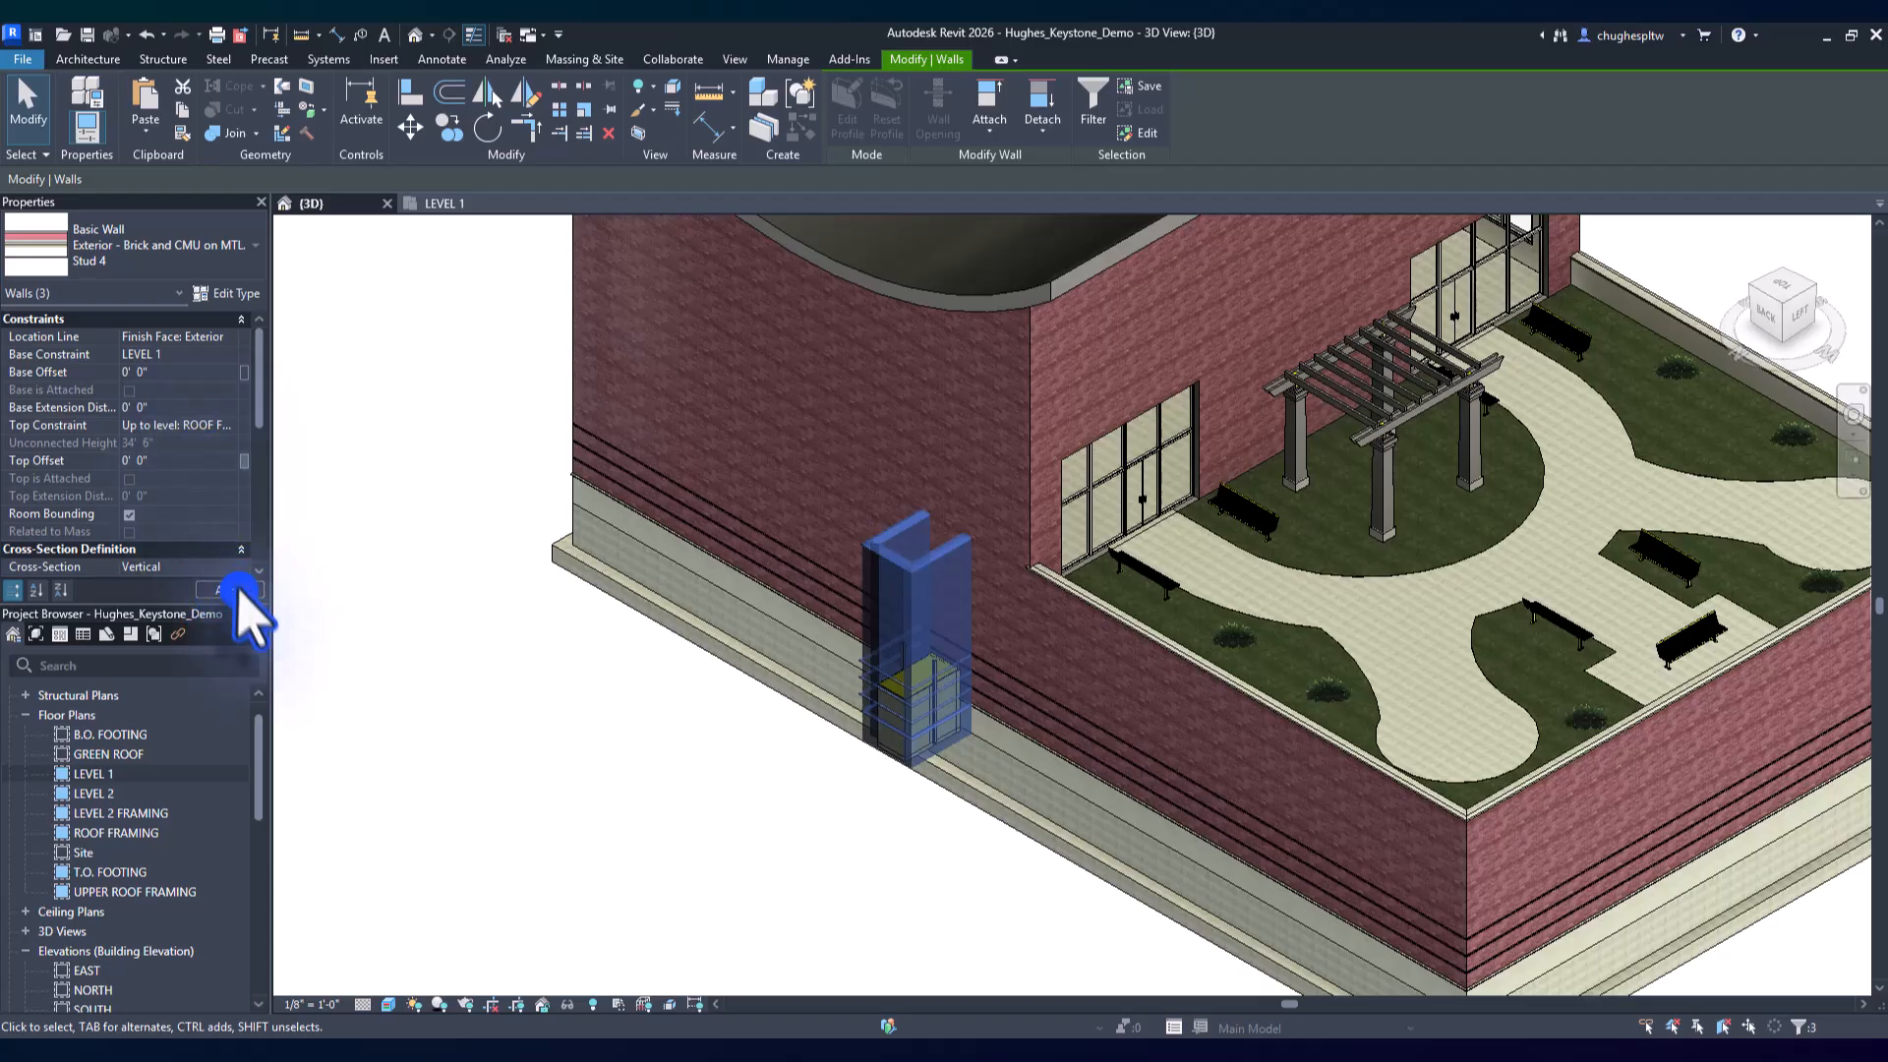
pyautogui.click(559, 724)
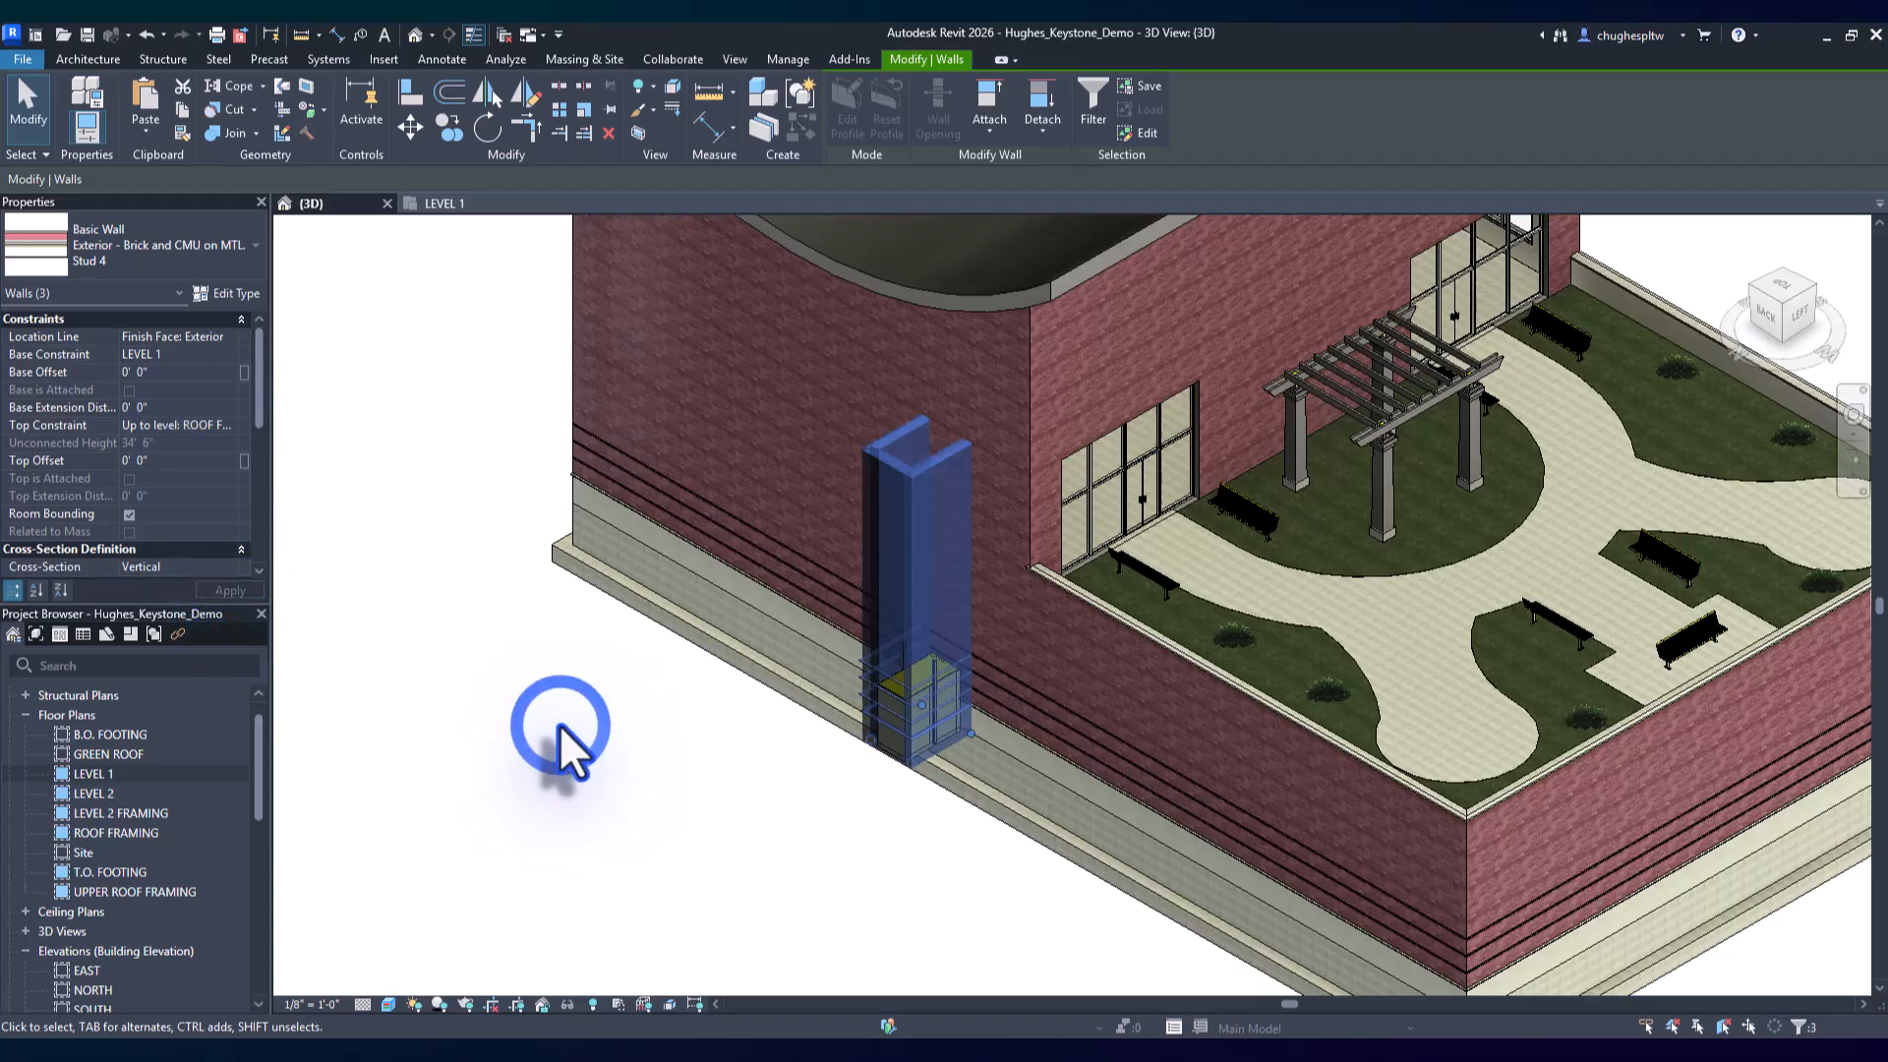
pyautogui.click(560, 726)
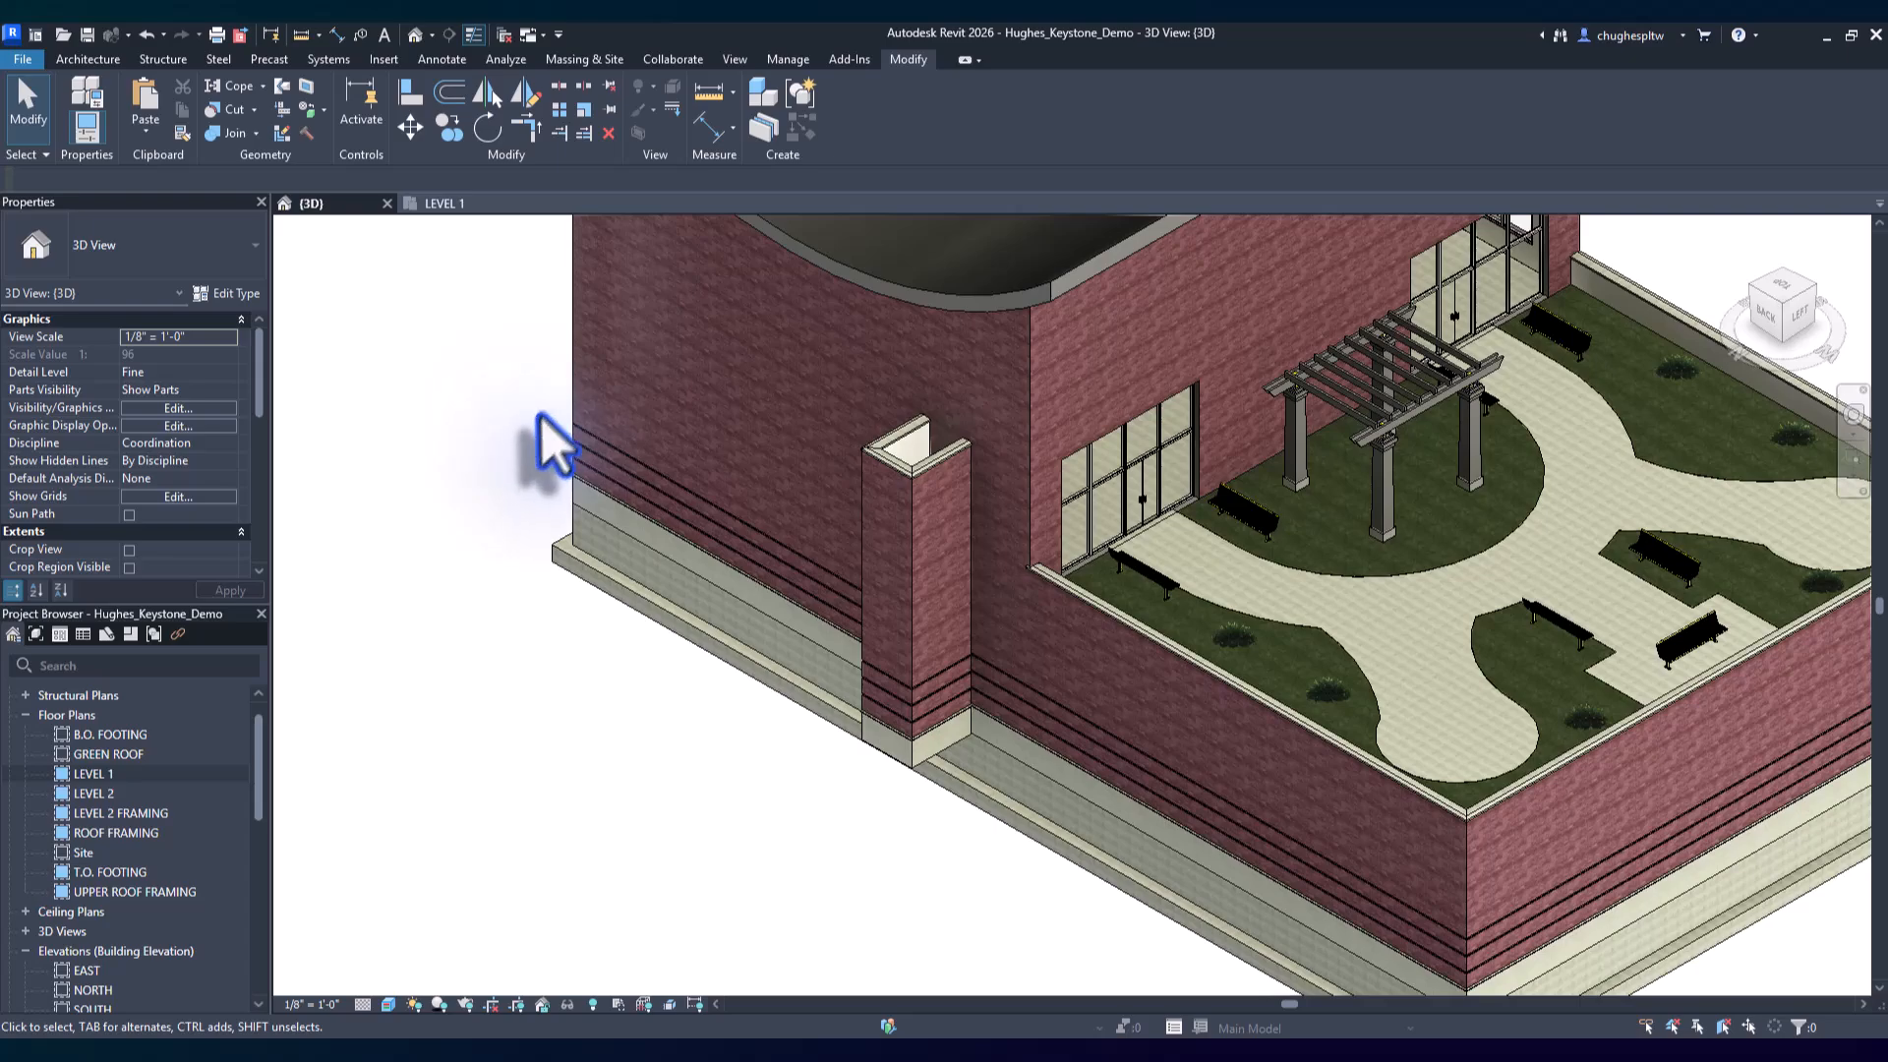
pyautogui.click(1771, 315)
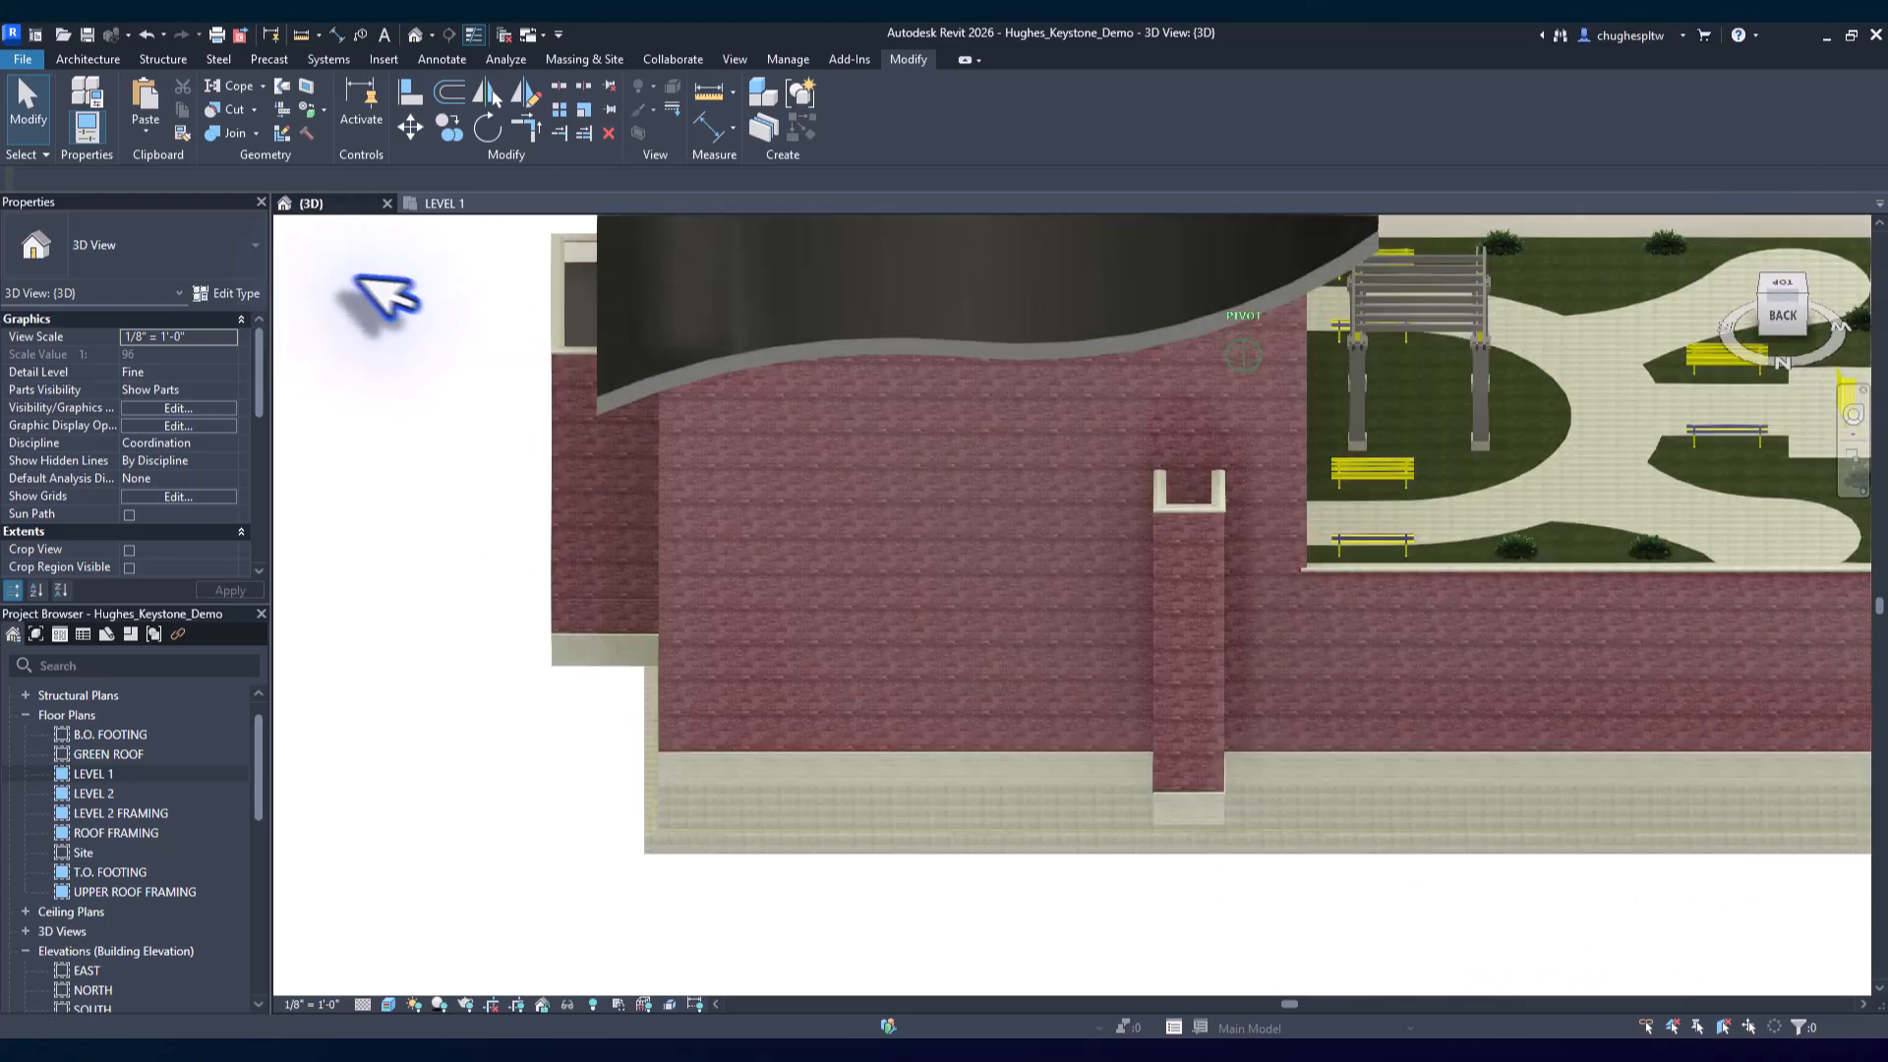
pyautogui.moveTo(384, 300)
pyautogui.keyDown('shift'); pyautogui.mouseDown(button='middle')
pyautogui.moveTo(516, 310)
pyautogui.moveTo(371, 283)
pyautogui.mouseUp(button='middle'); pyautogui.keyUp('shift')
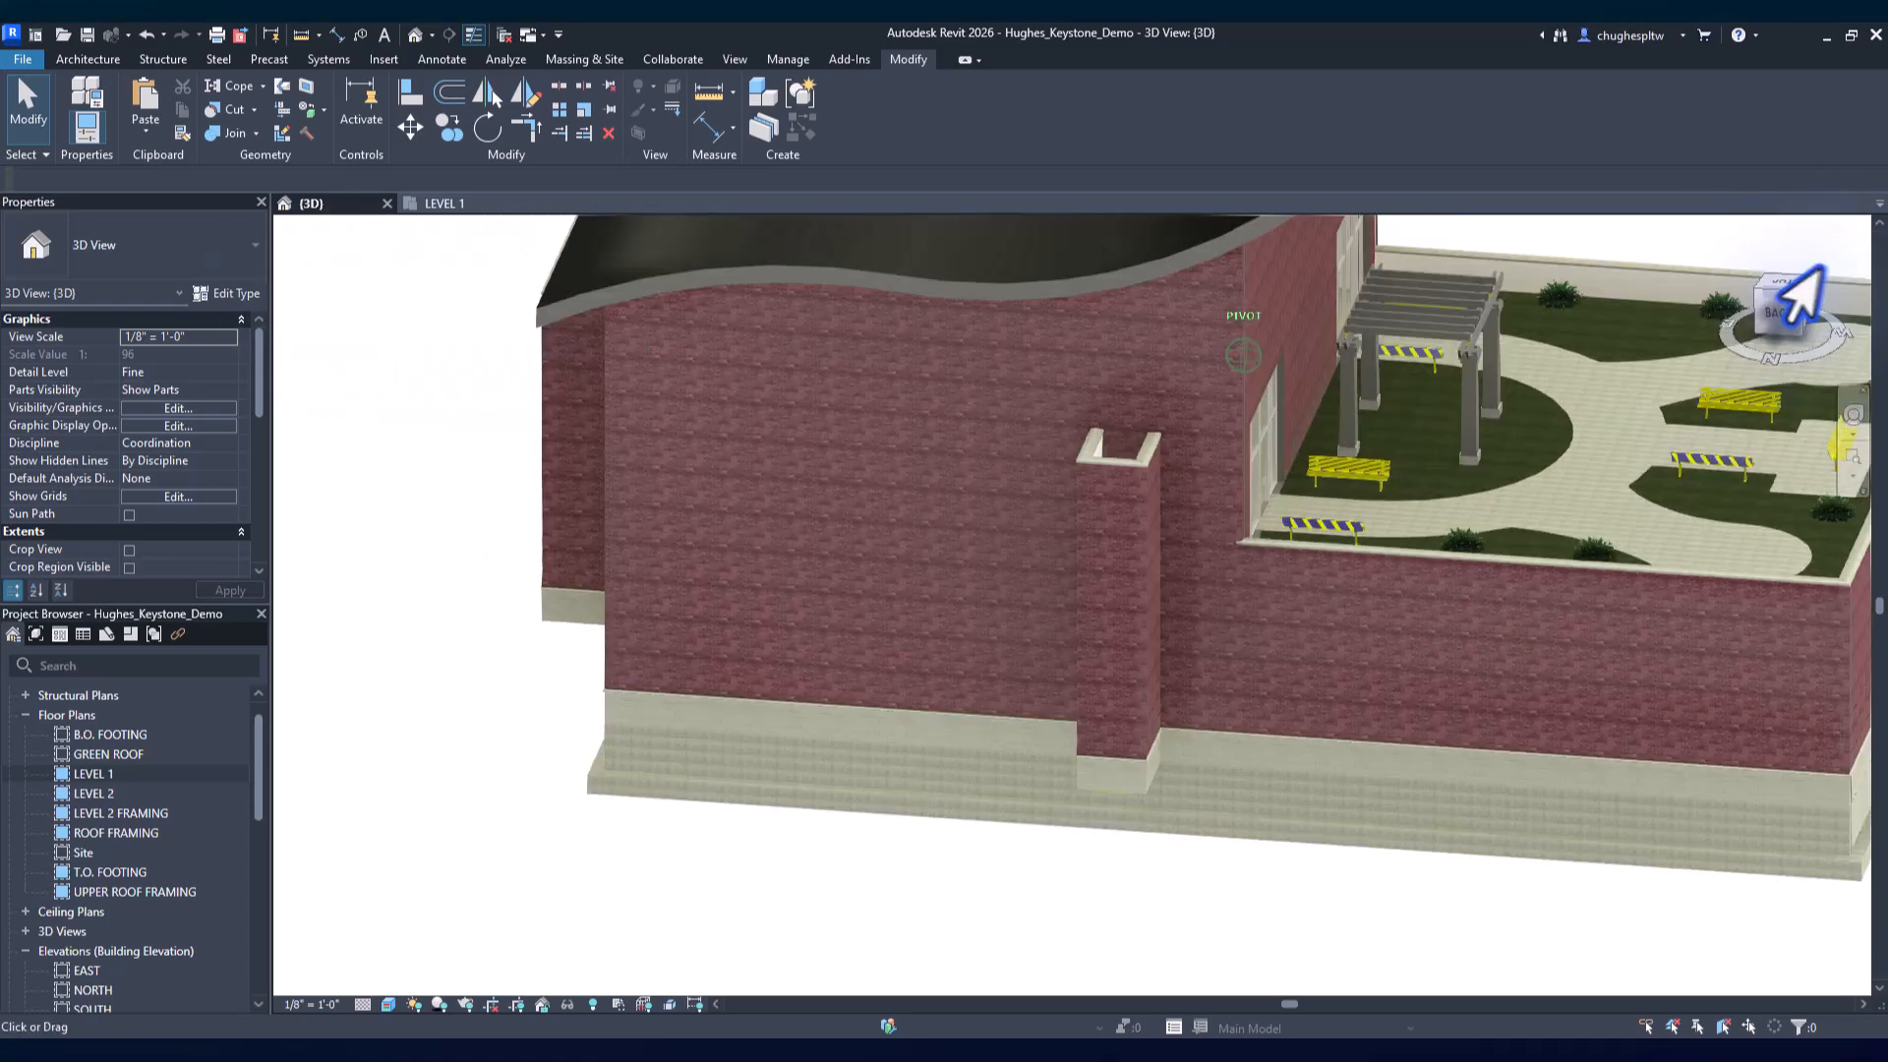
pyautogui.click(1805, 285)
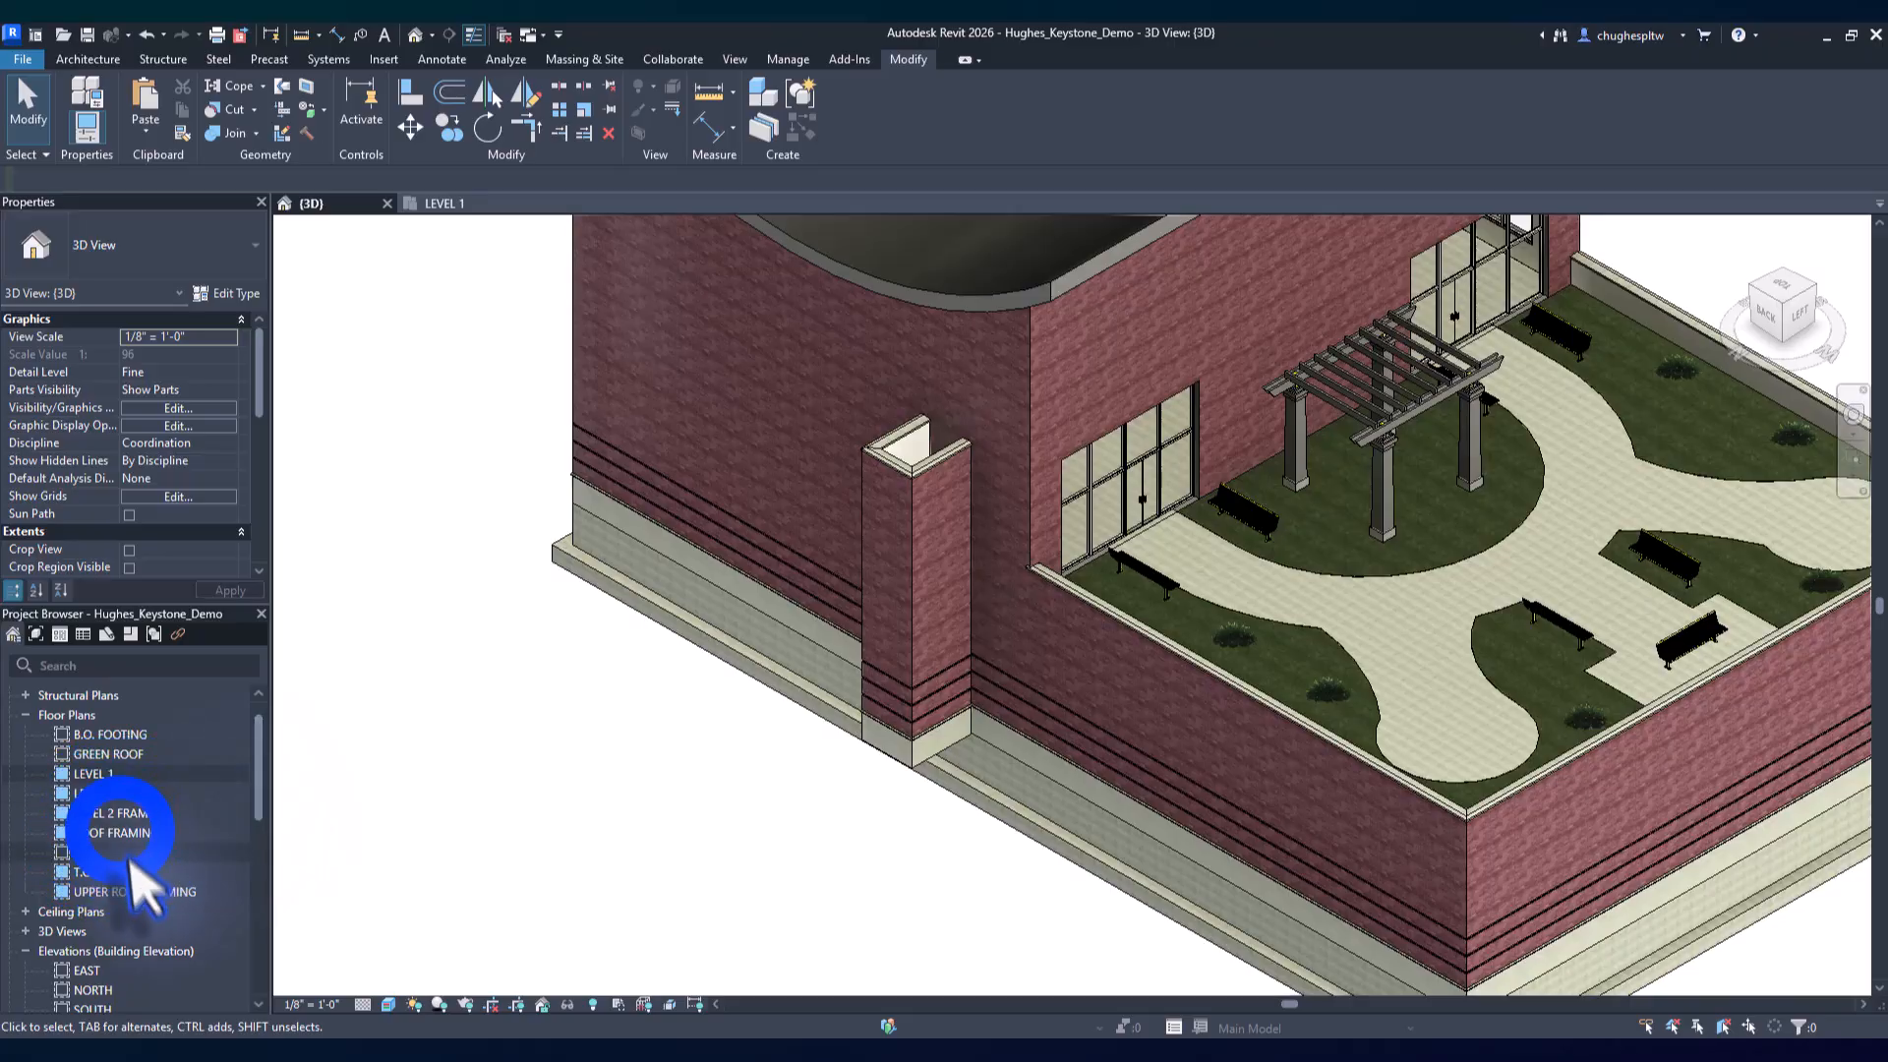
# On the ROOF FRAMING plan, start a roof by footprint and pick boundary lines from the three shaft walls and the building's exterior wall
pyautogui.doubleClick(116, 833)
pyautogui.scroll(5, 1245, 422)
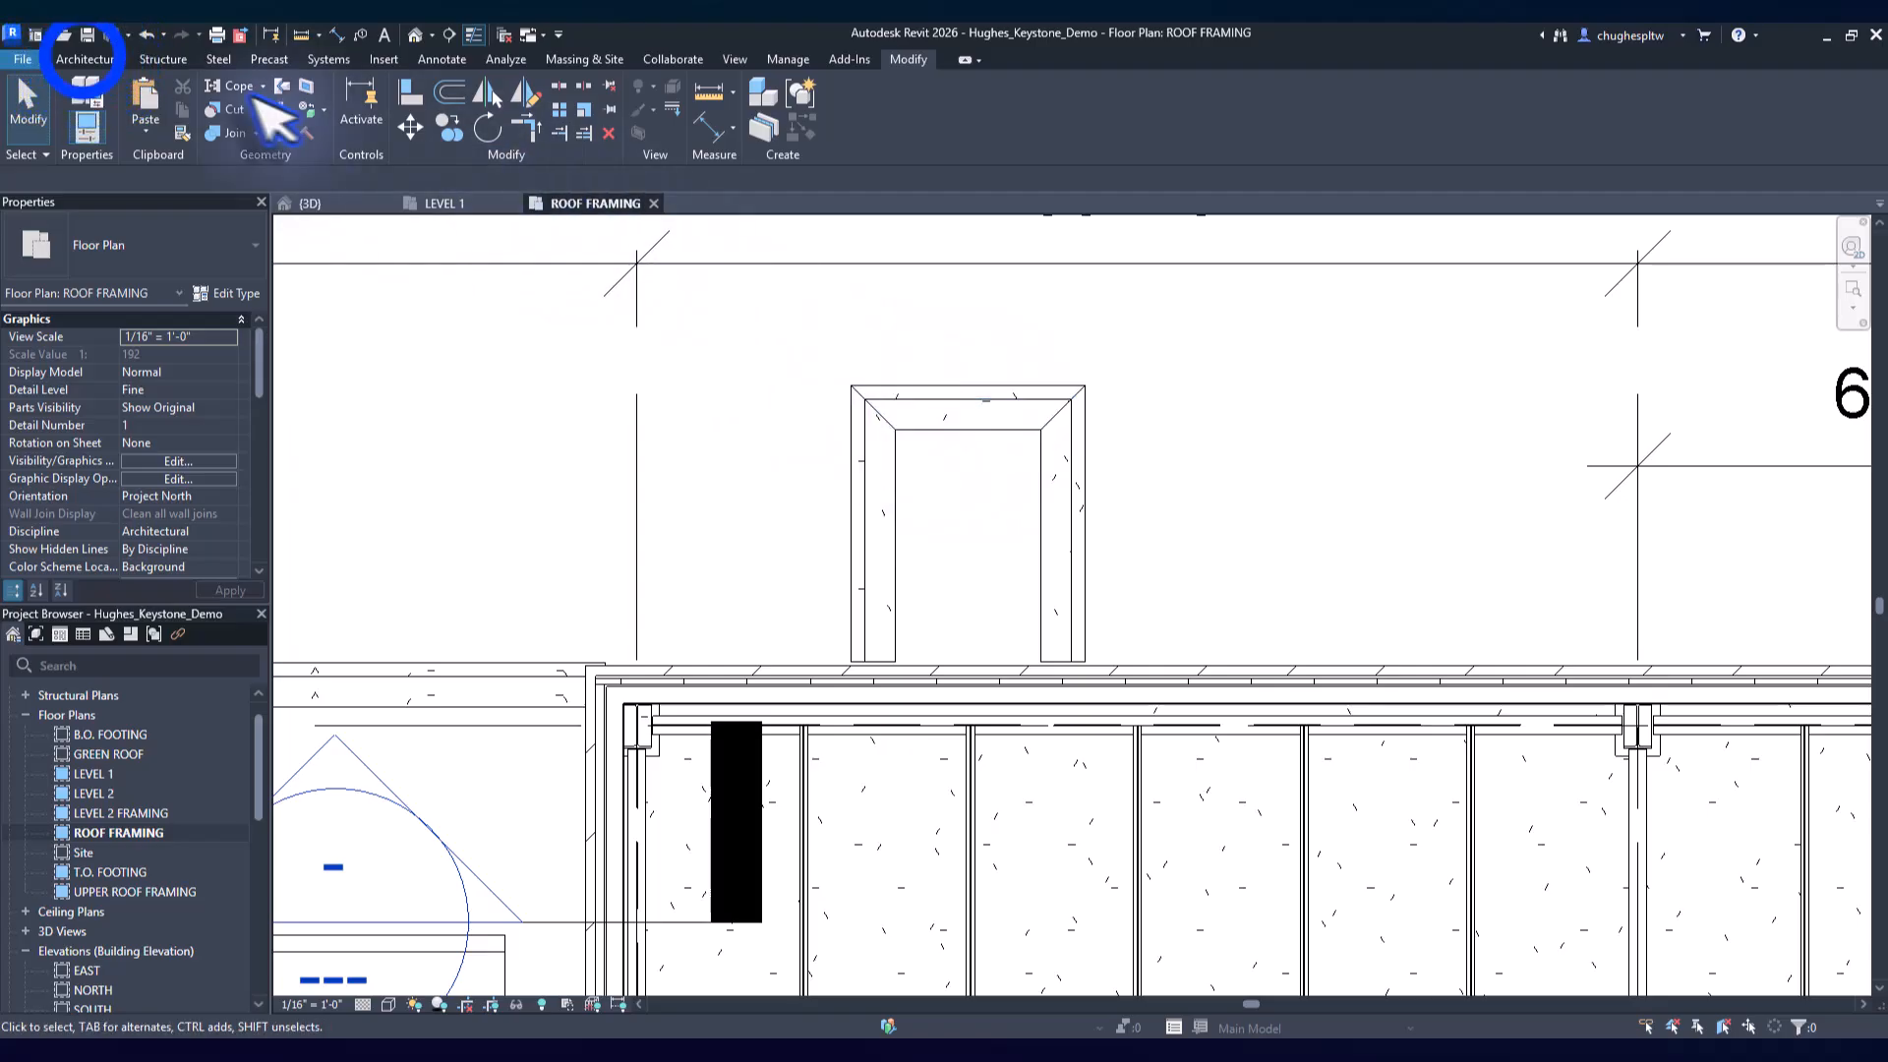
pyautogui.click(86, 58)
pyautogui.click(362, 98)
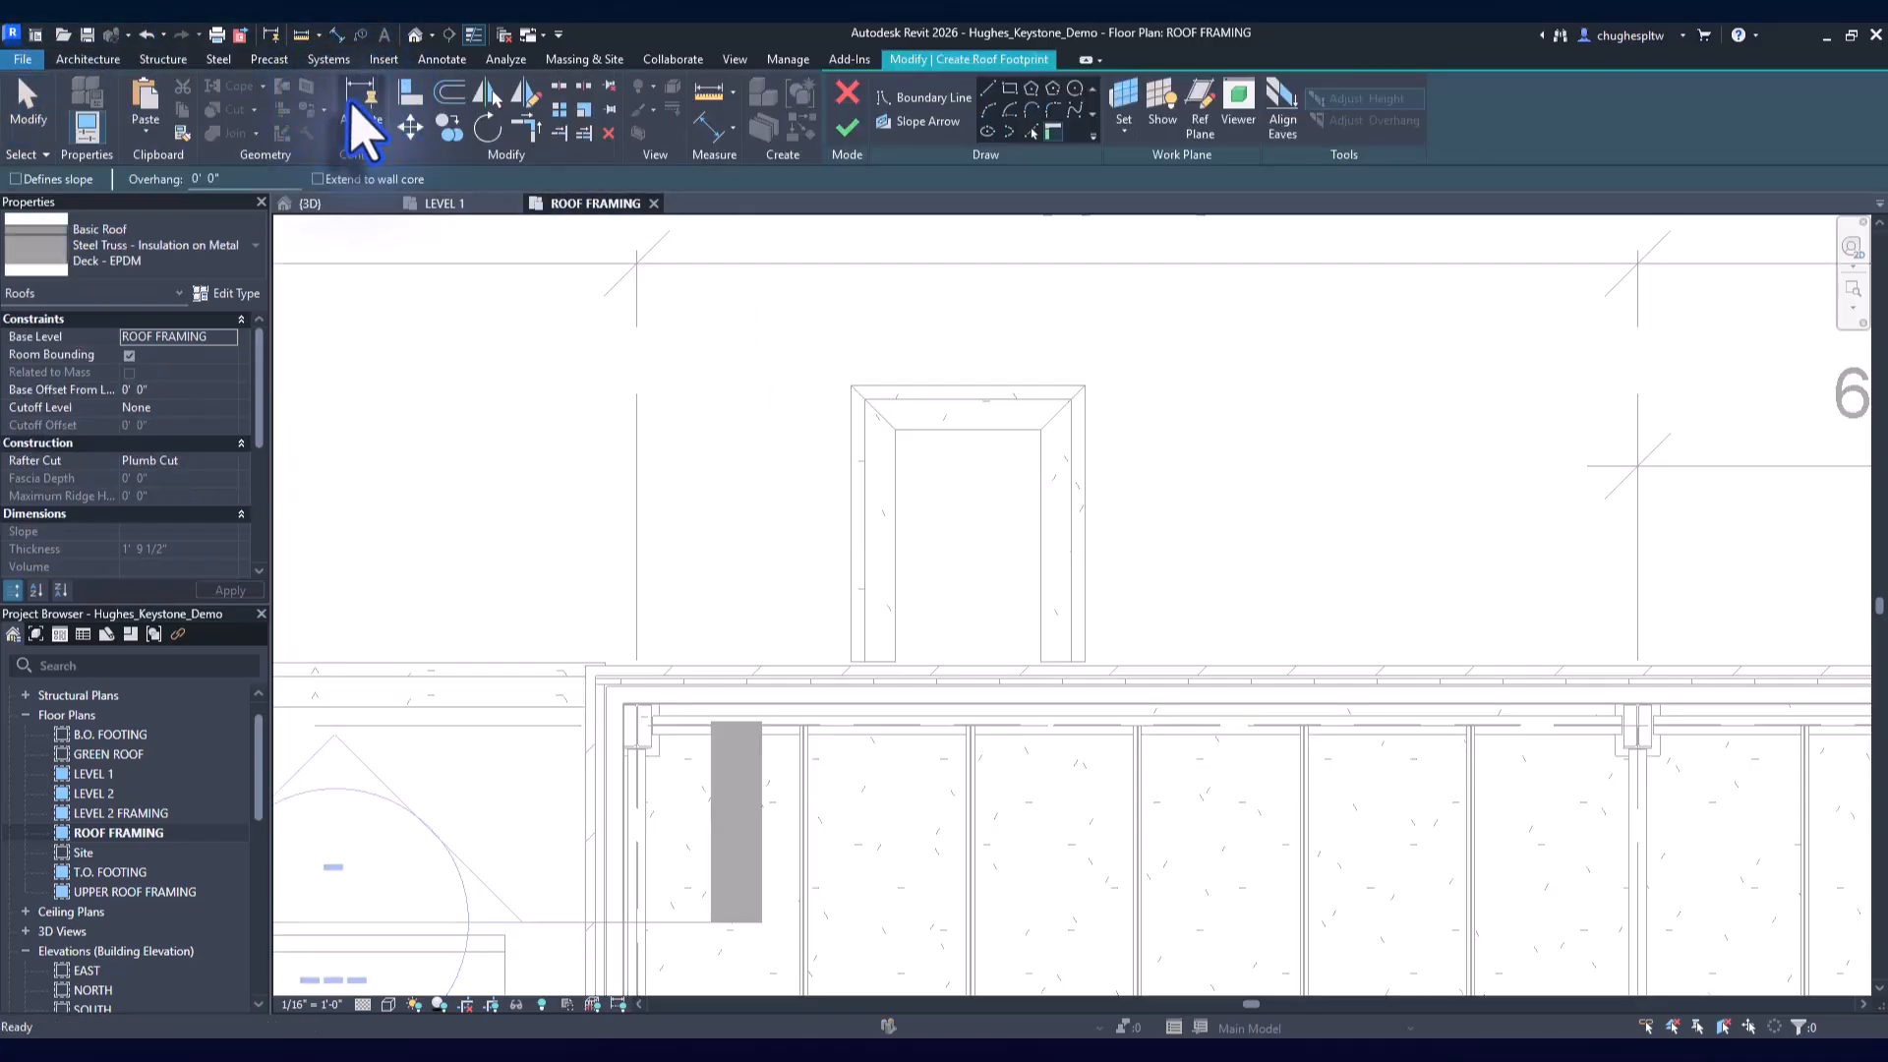
pyautogui.click(895, 504)
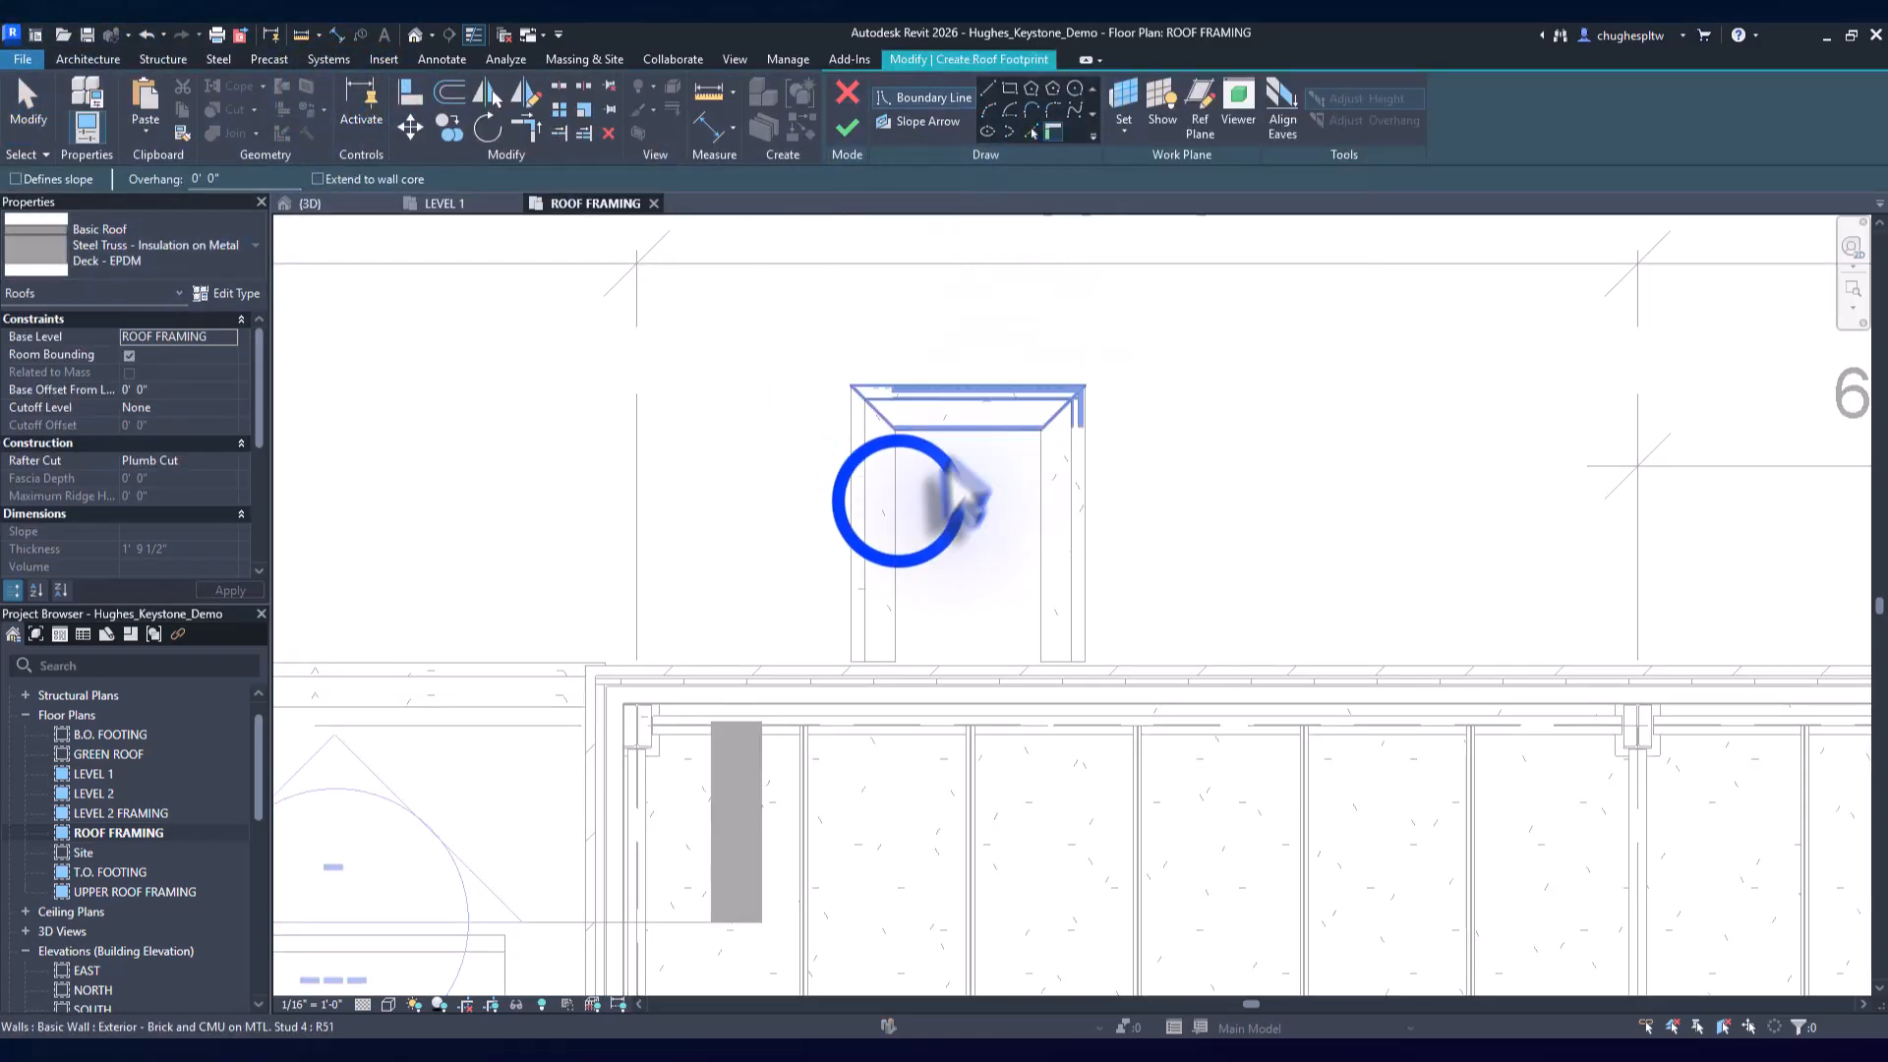
pyautogui.click(943, 433)
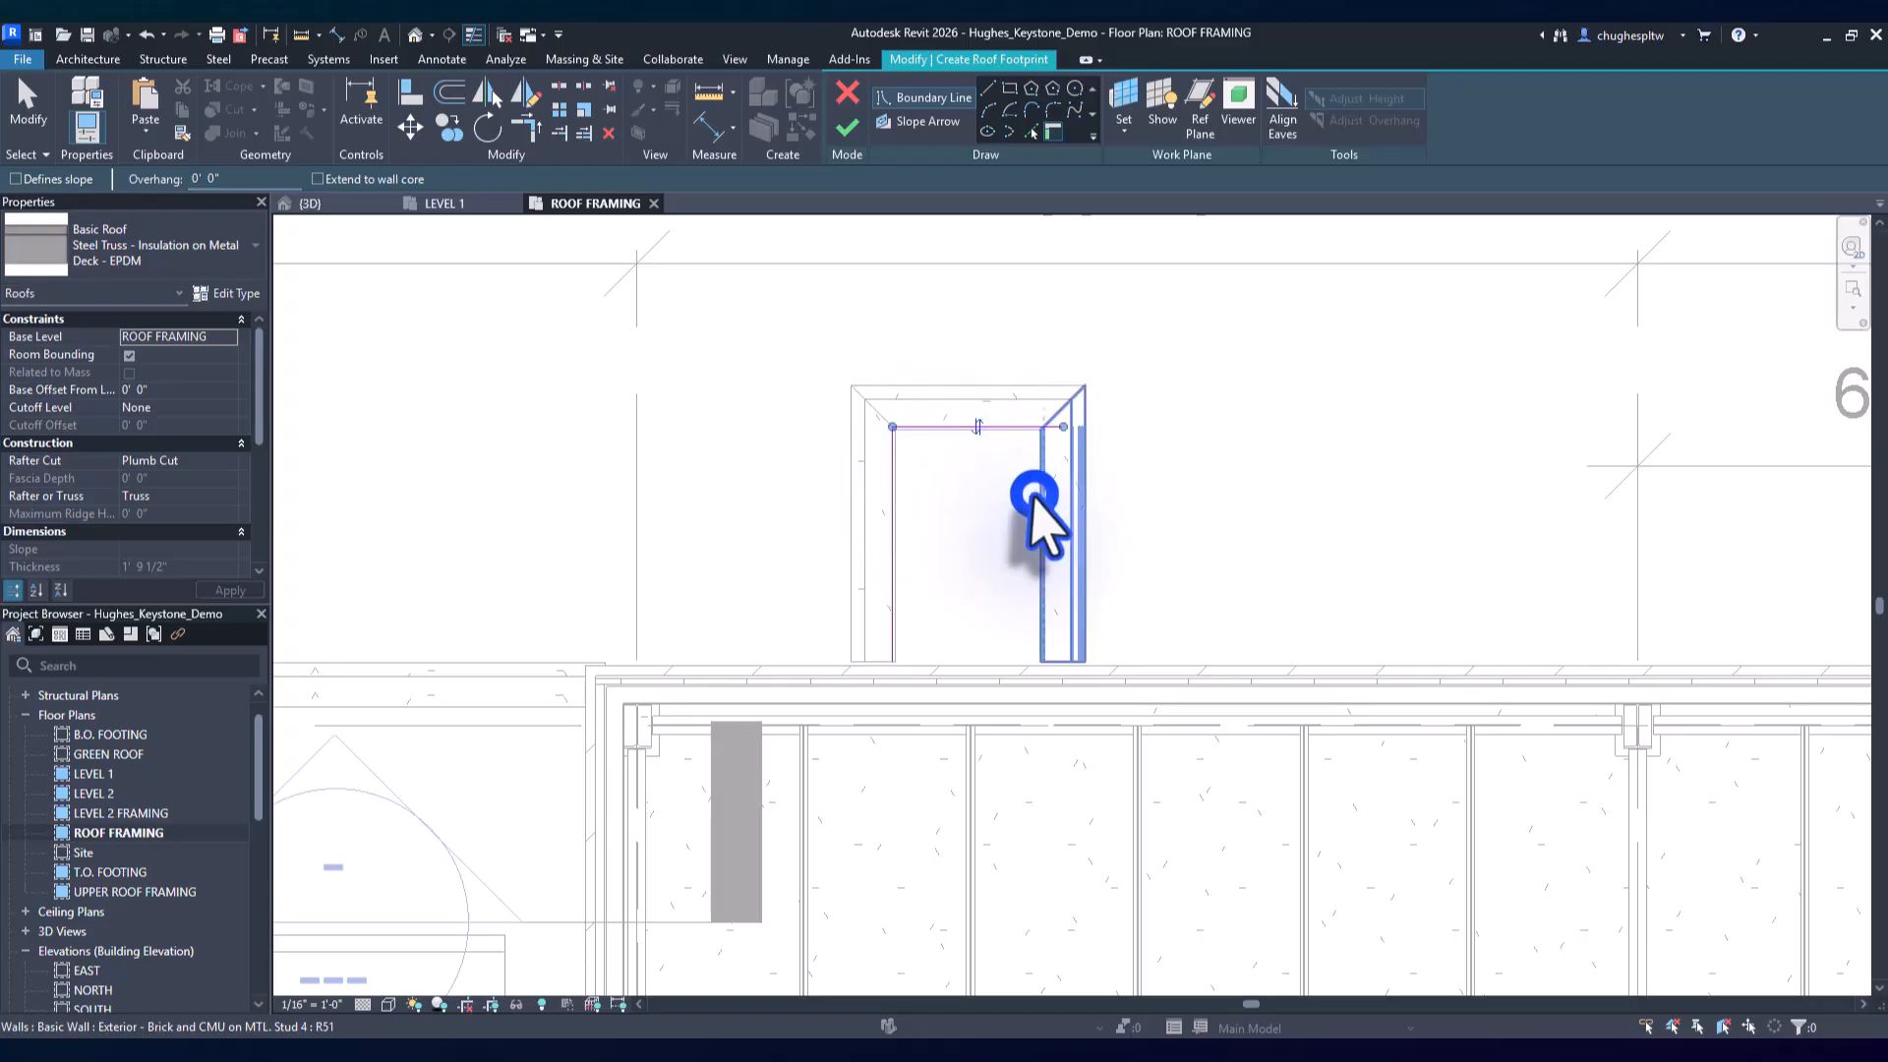
pyautogui.click(1035, 494)
pyautogui.click(965, 675)
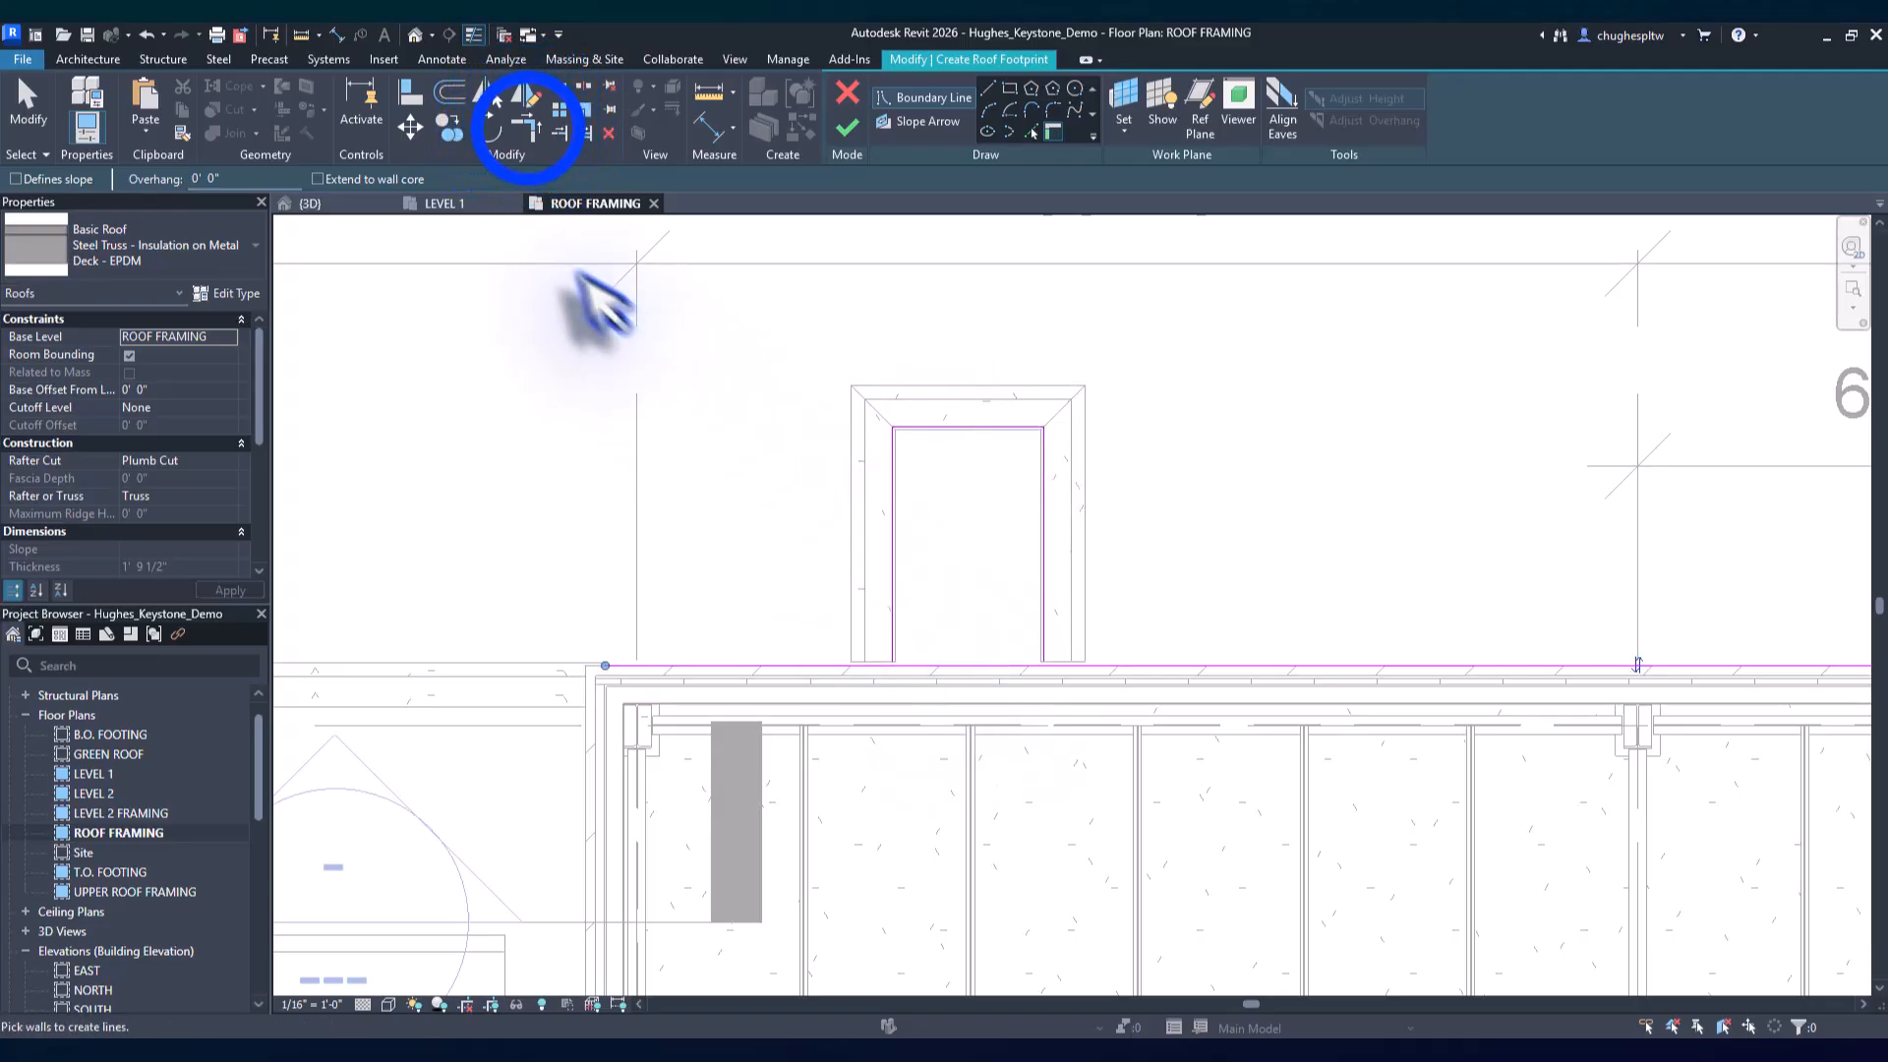
# Trim the roof boundary lines into a closed rectangle inside the shaft and finish the roof with a base offset of -4' 0"
pyautogui.click(526, 128)
pyautogui.click(892, 598)
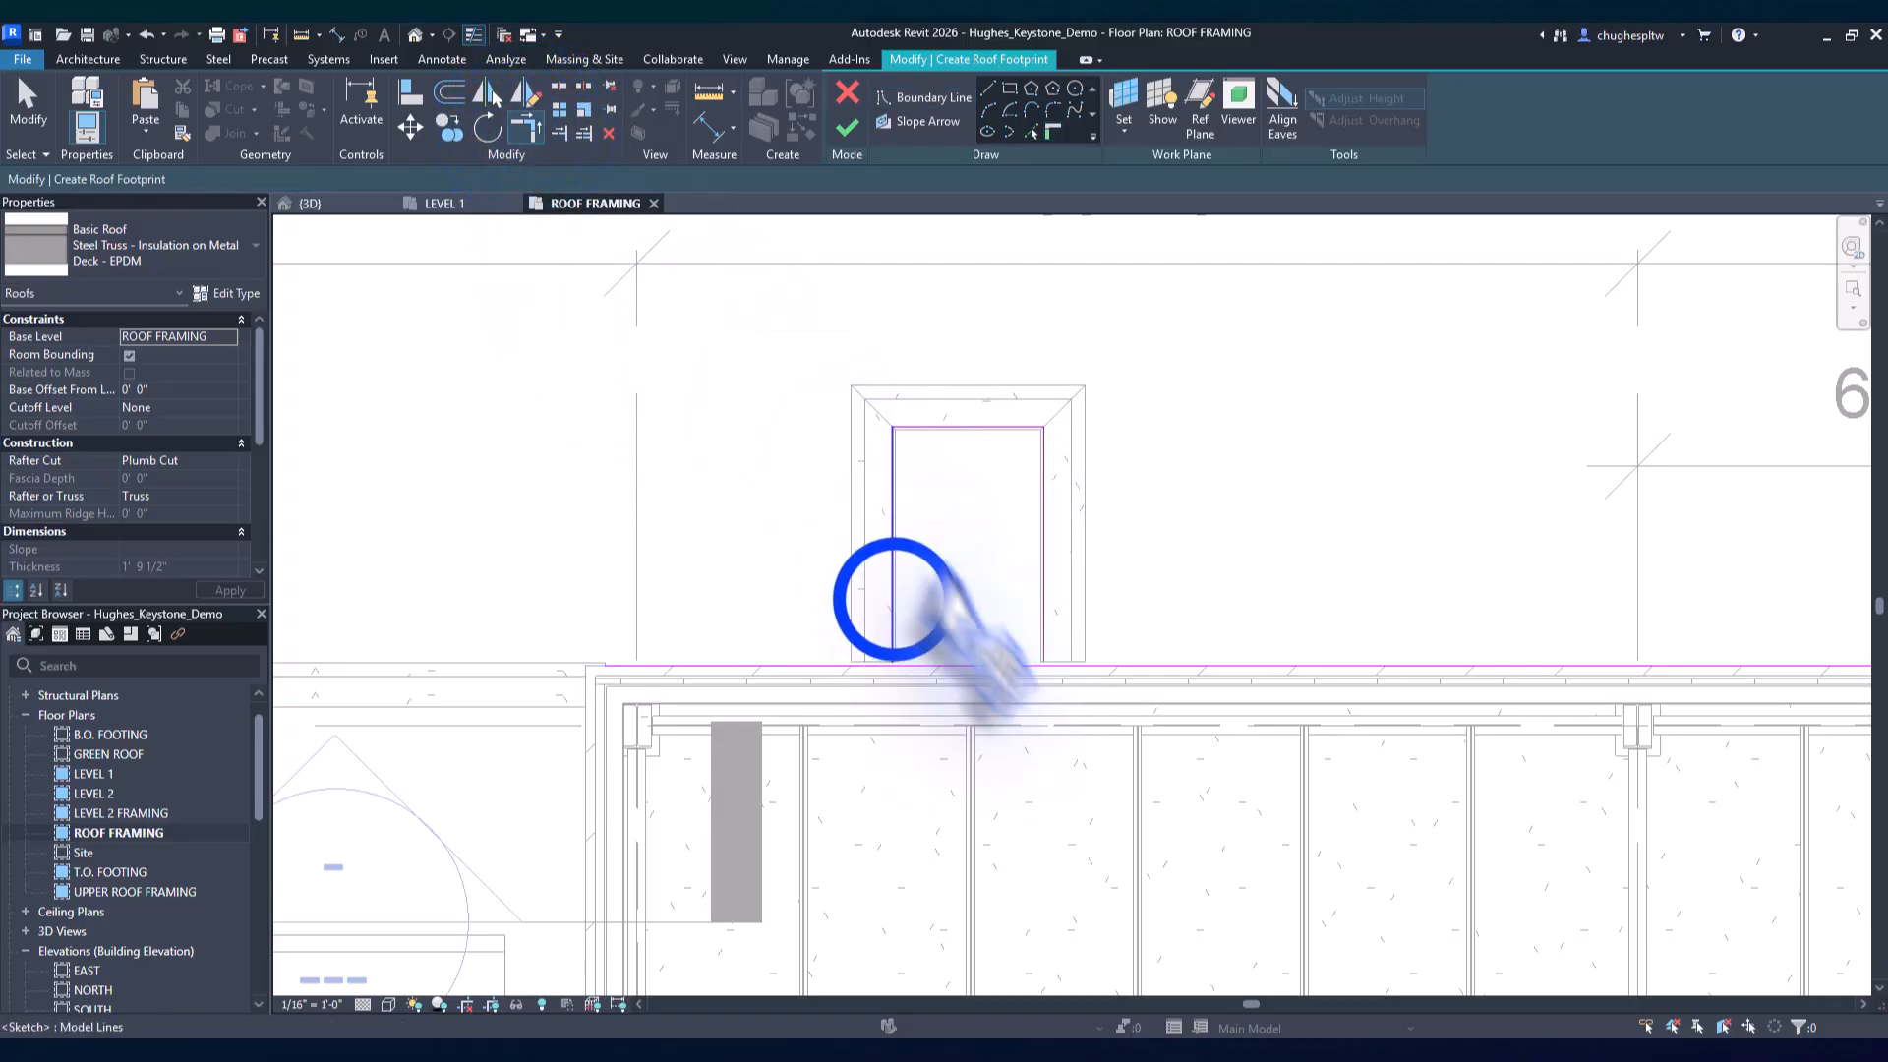
pyautogui.click(928, 666)
pyautogui.click(1040, 597)
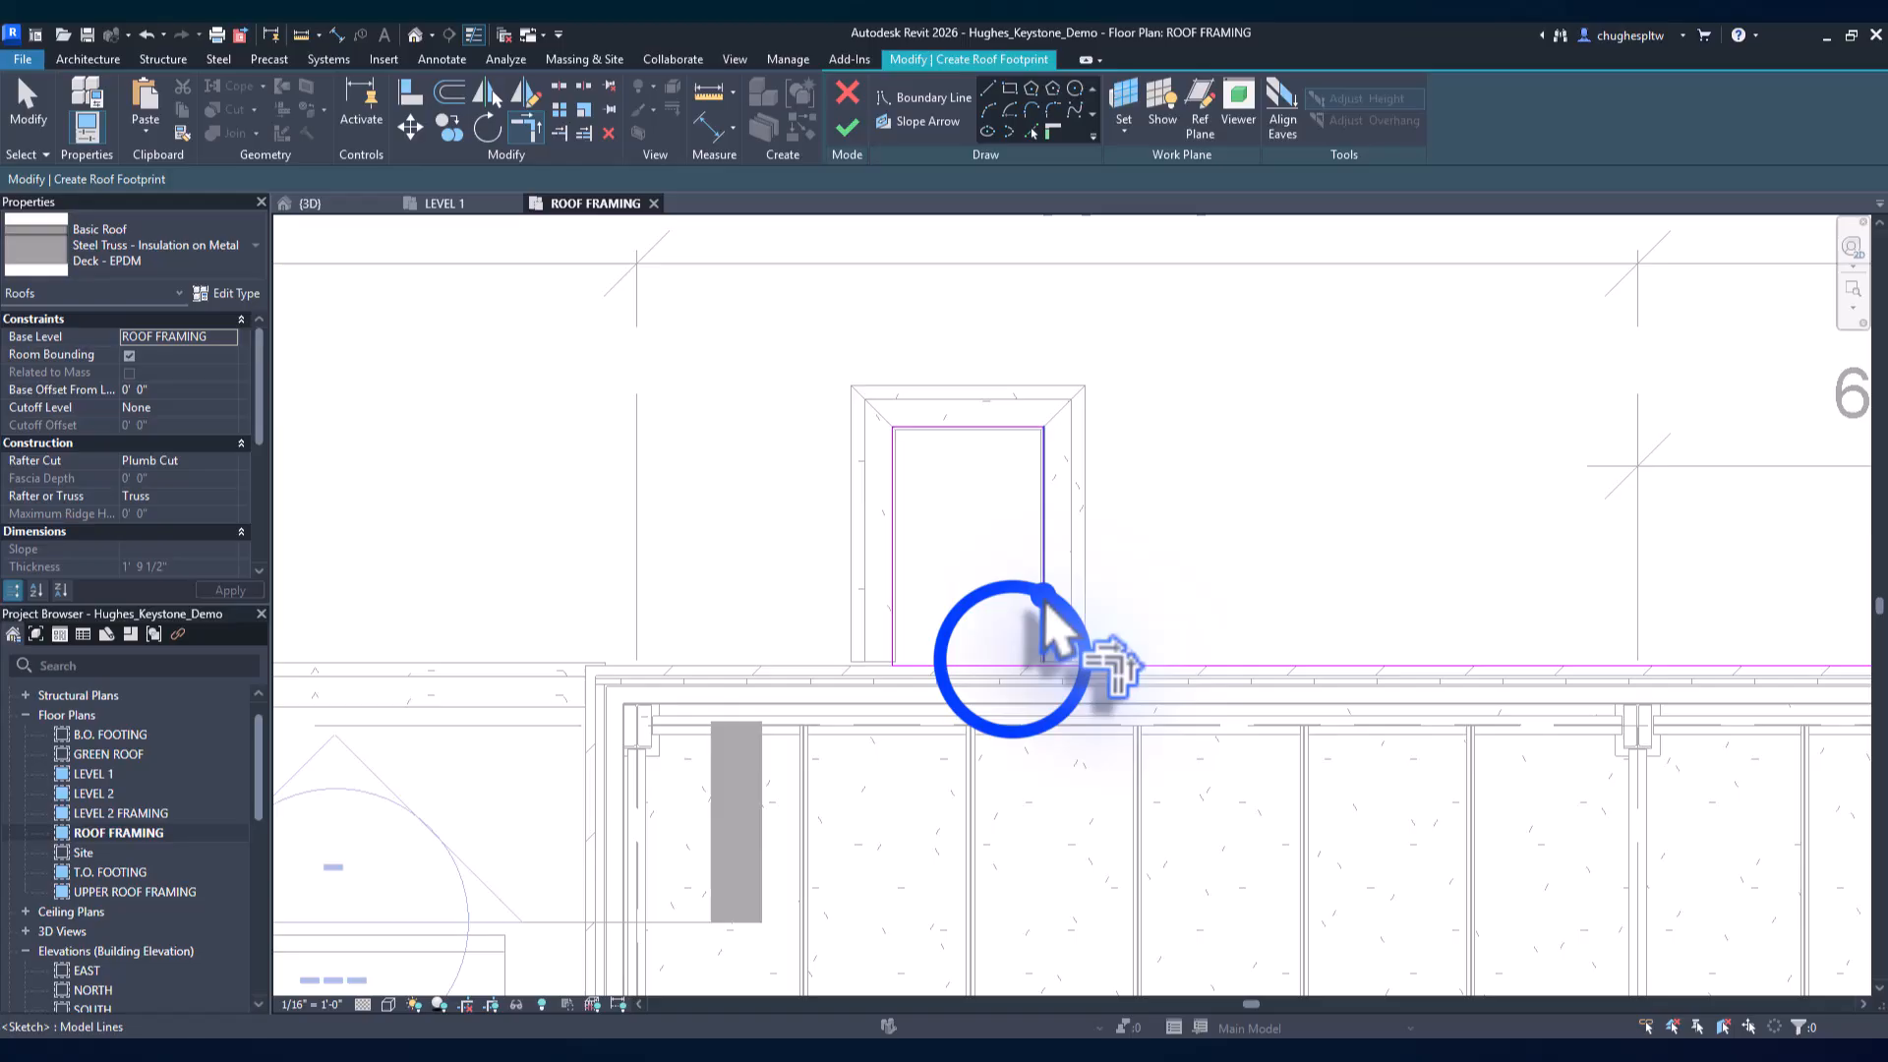
pyautogui.click(1013, 665)
pyautogui.click(847, 126)
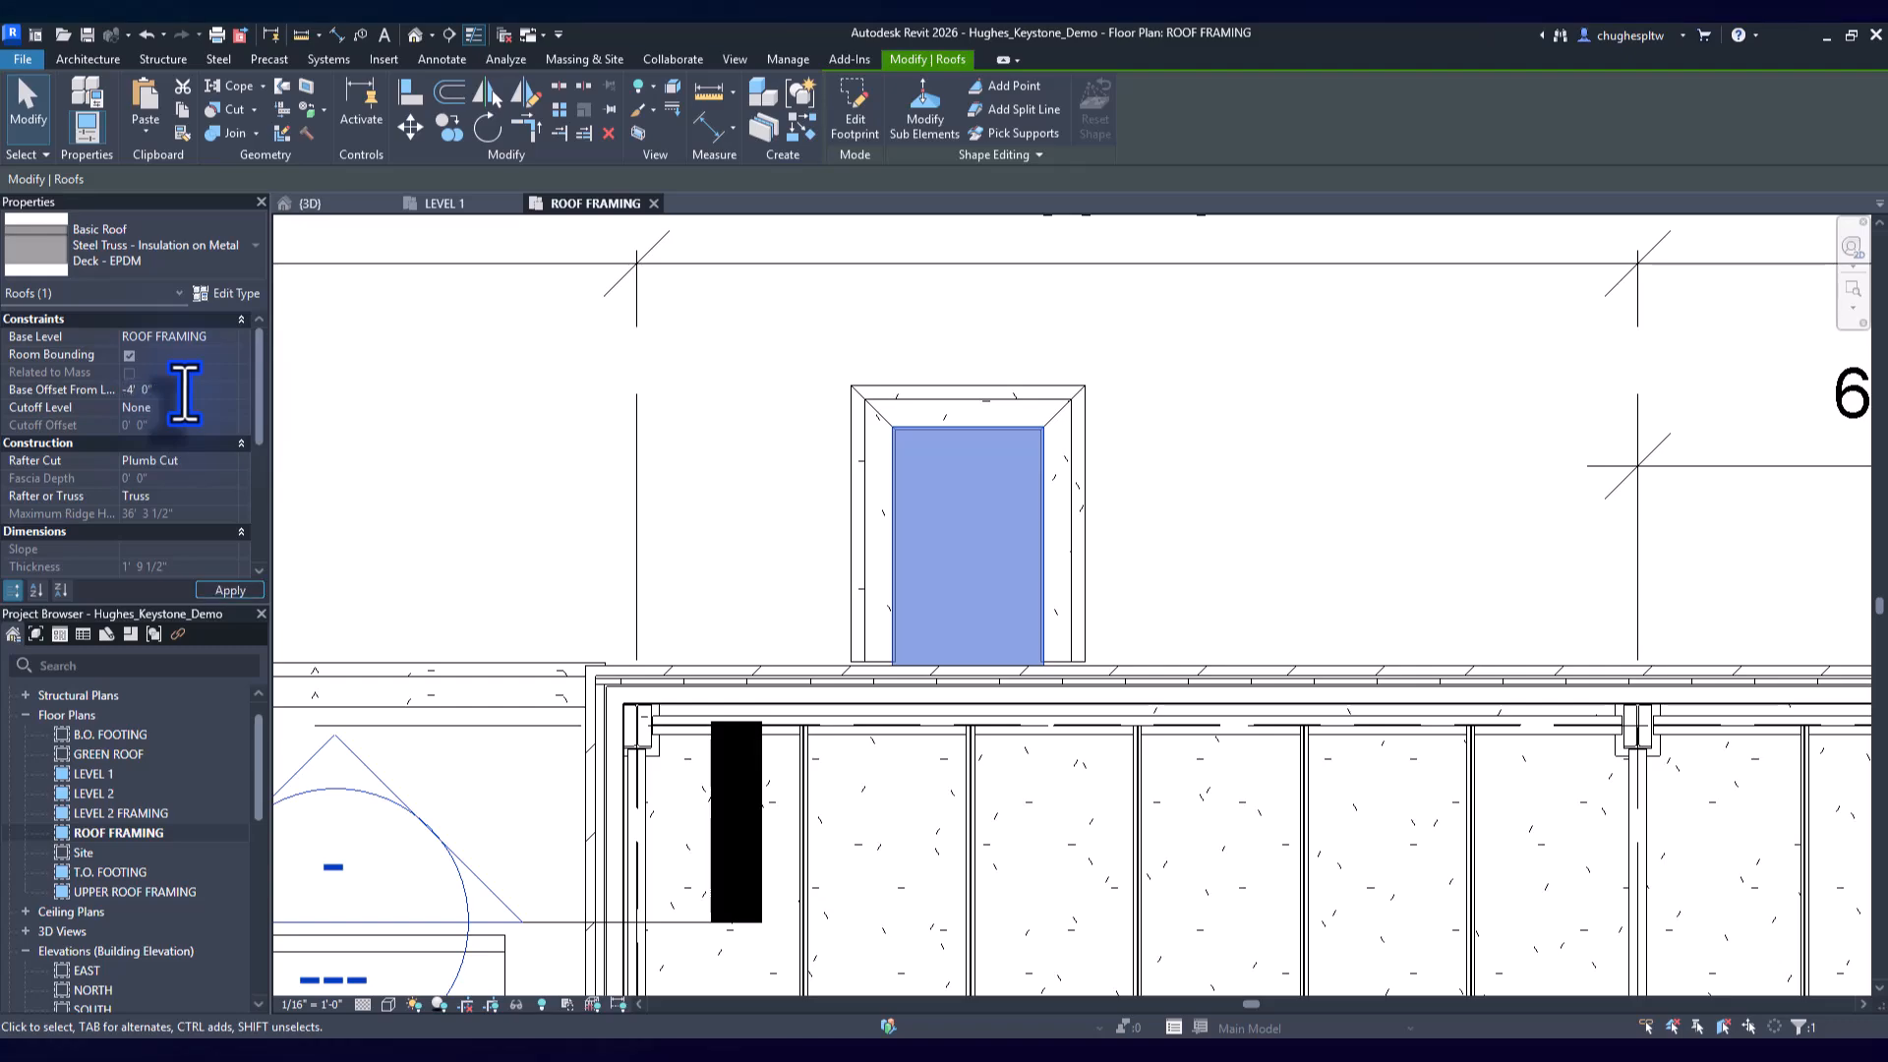
pyautogui.click(725, 438)
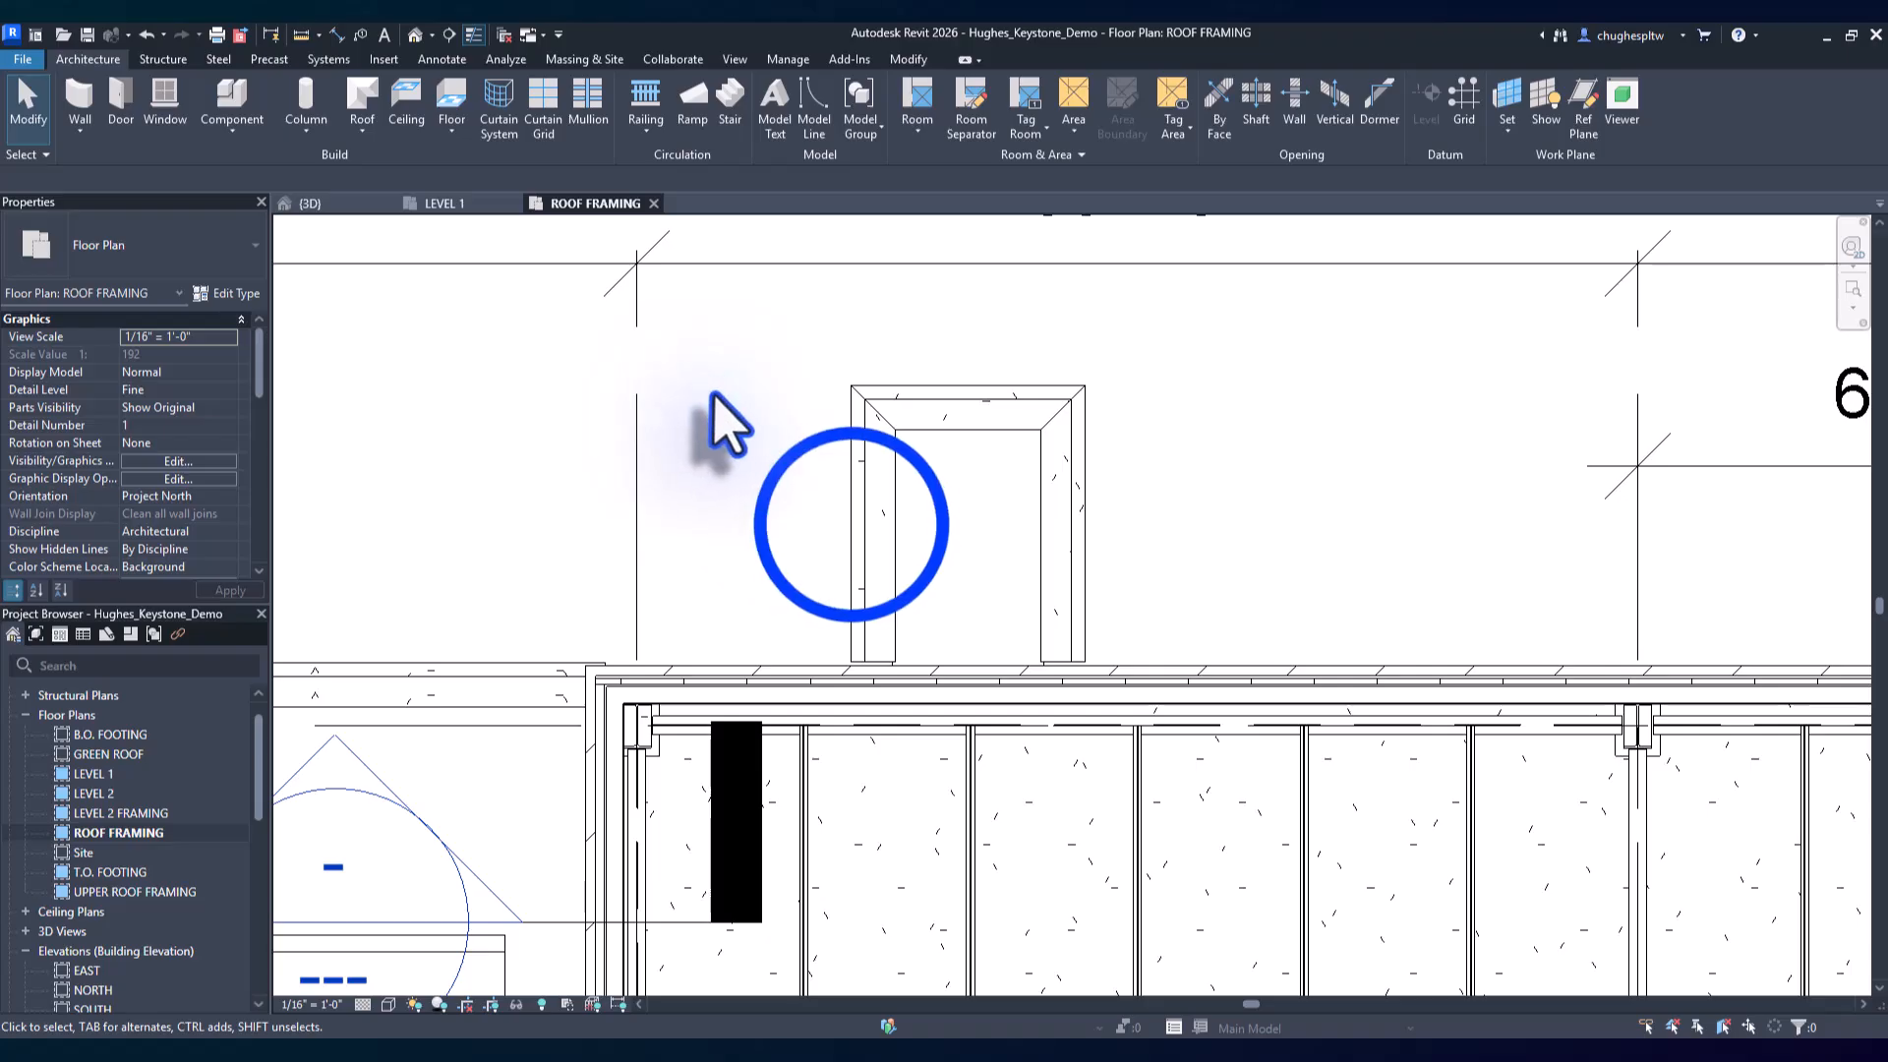
# On the LEVEL 1 plan, extend the shaft wall nearest grid 3 into the building's exterior wall so that they join
pyautogui.click(852, 525)
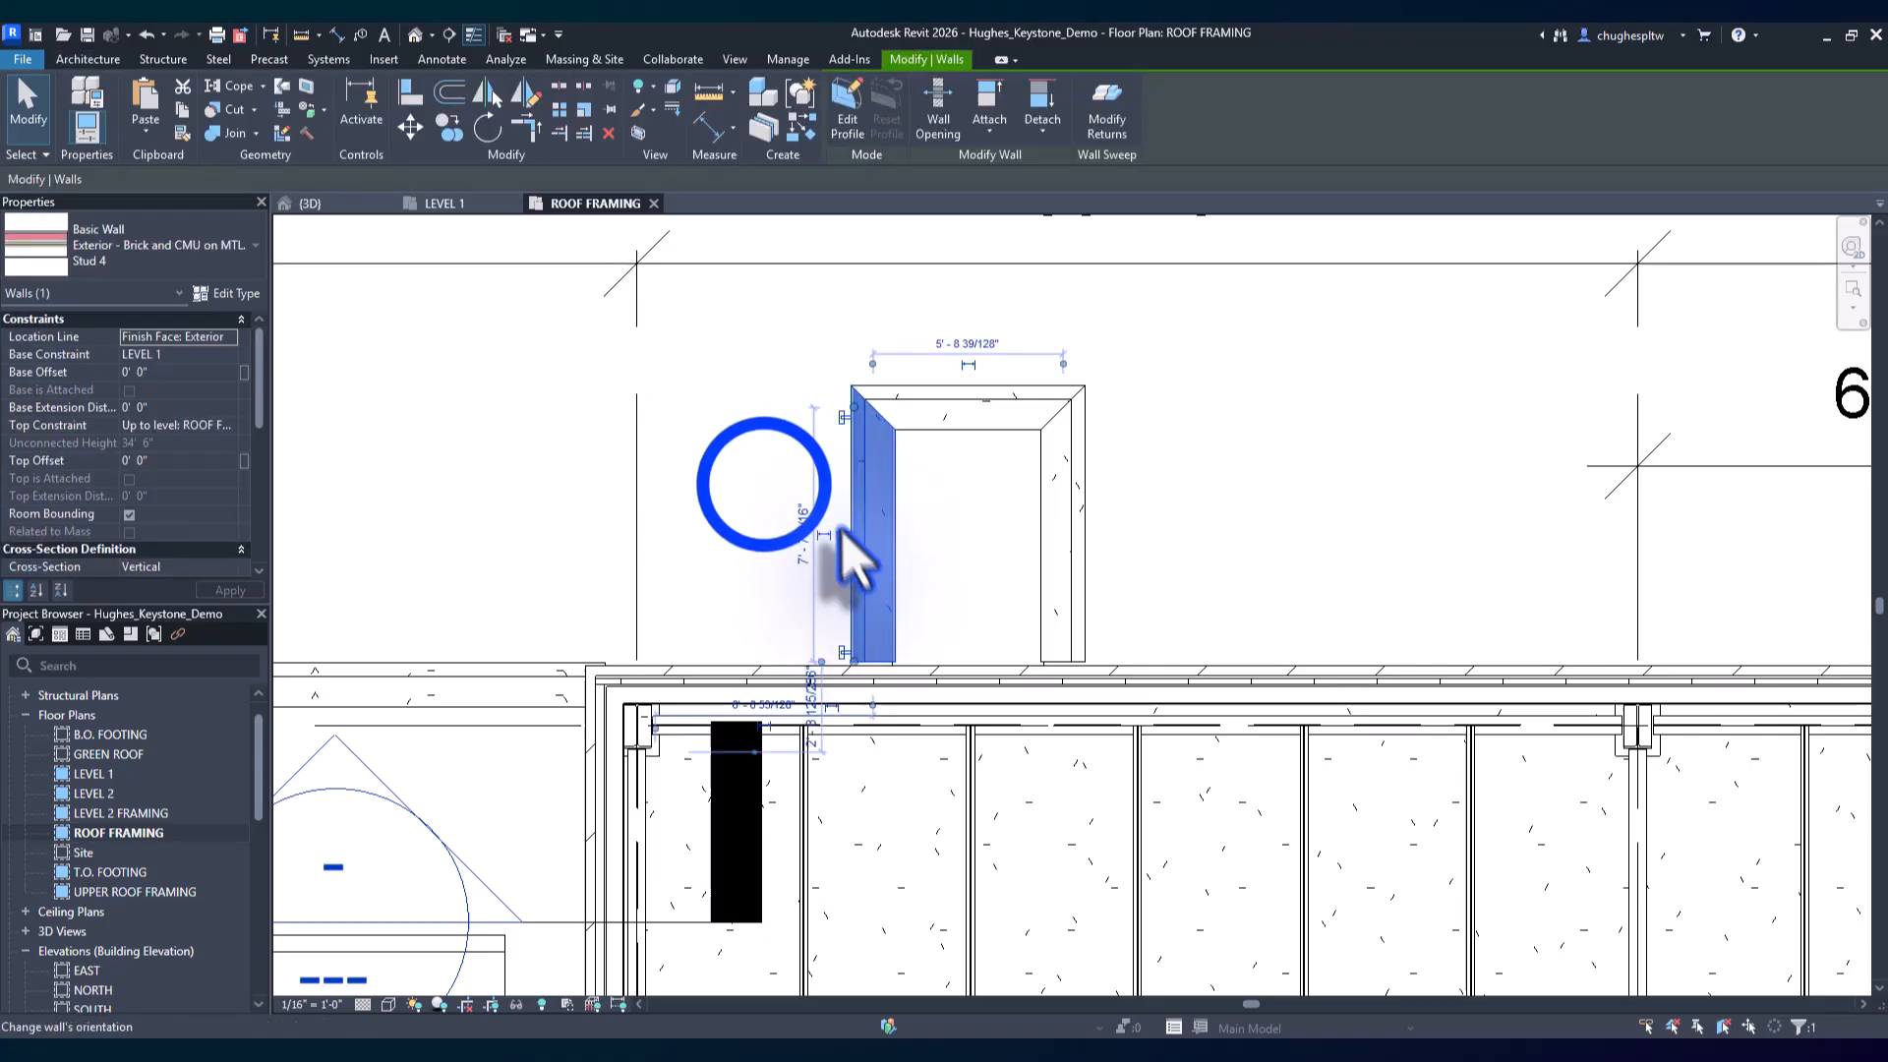
pyautogui.click(770, 497)
pyautogui.doubleClick(108, 775)
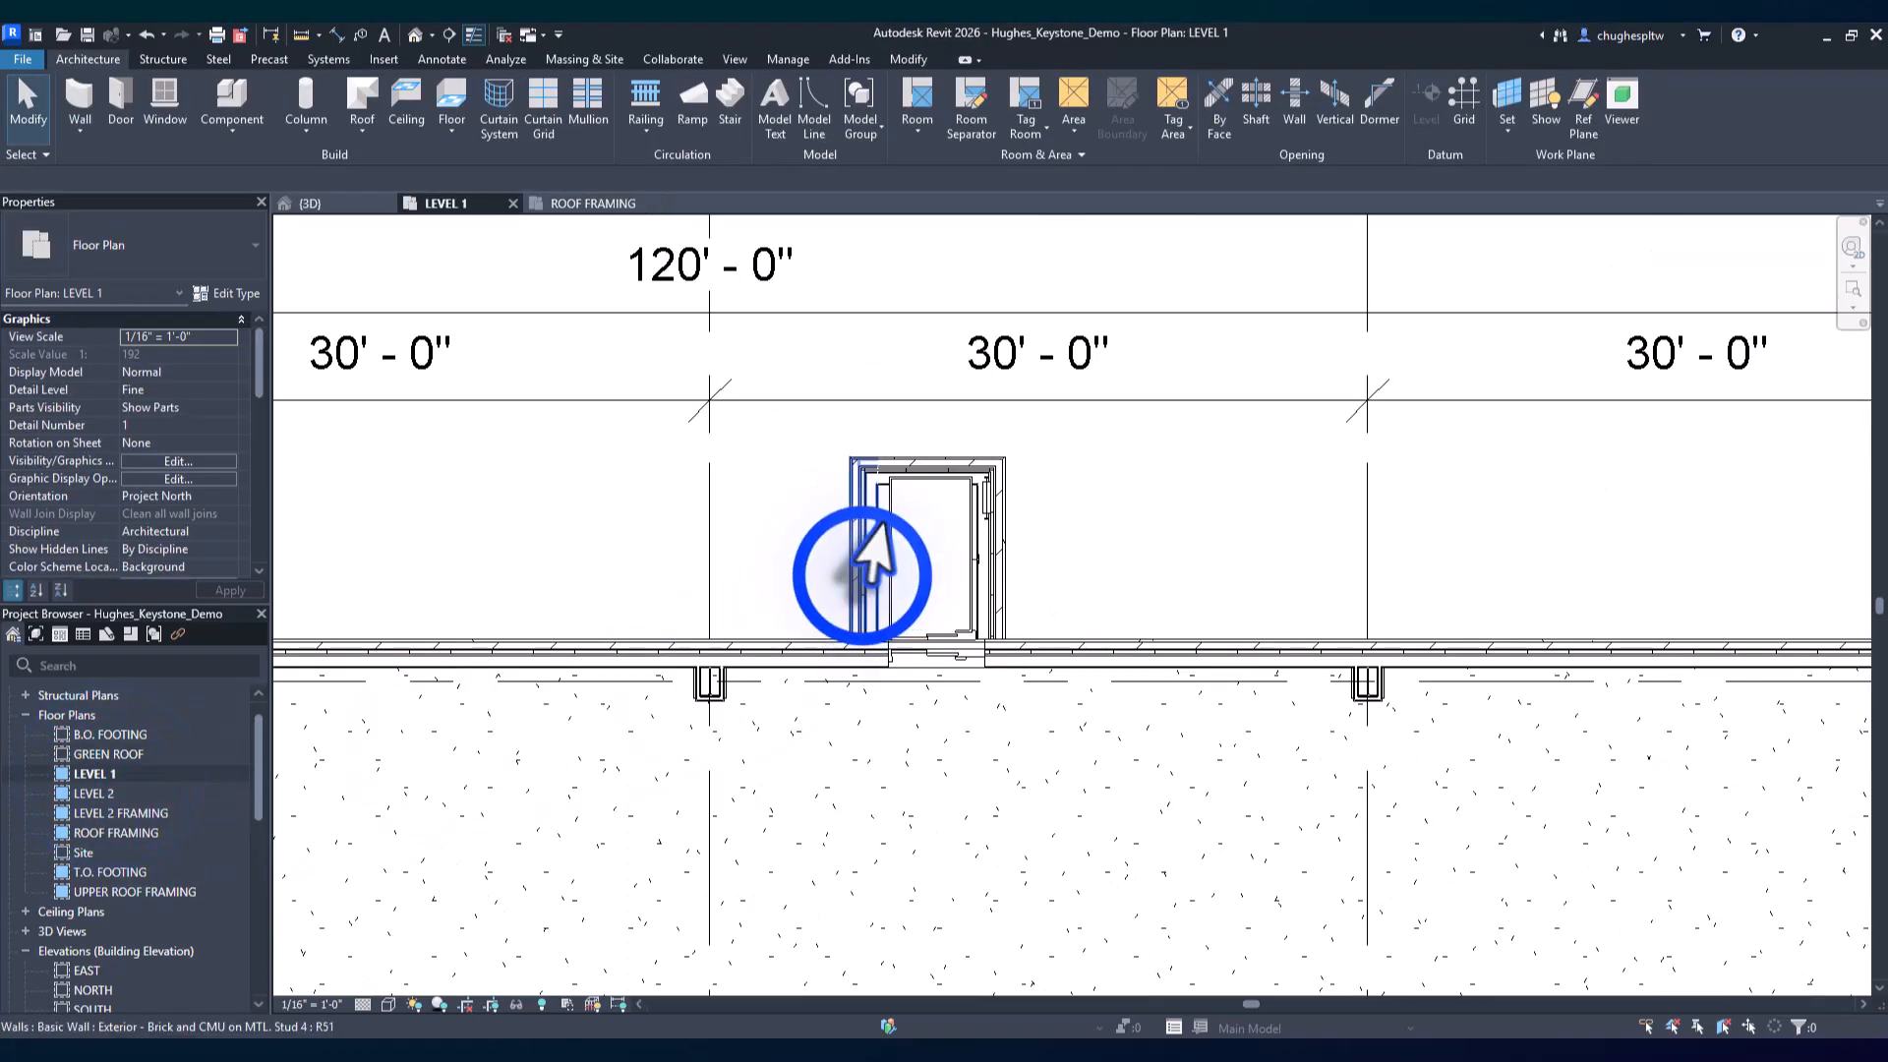
pyautogui.click(862, 590)
pyautogui.scroll(4, 875, 649)
pyautogui.scroll(1, 784, 669)
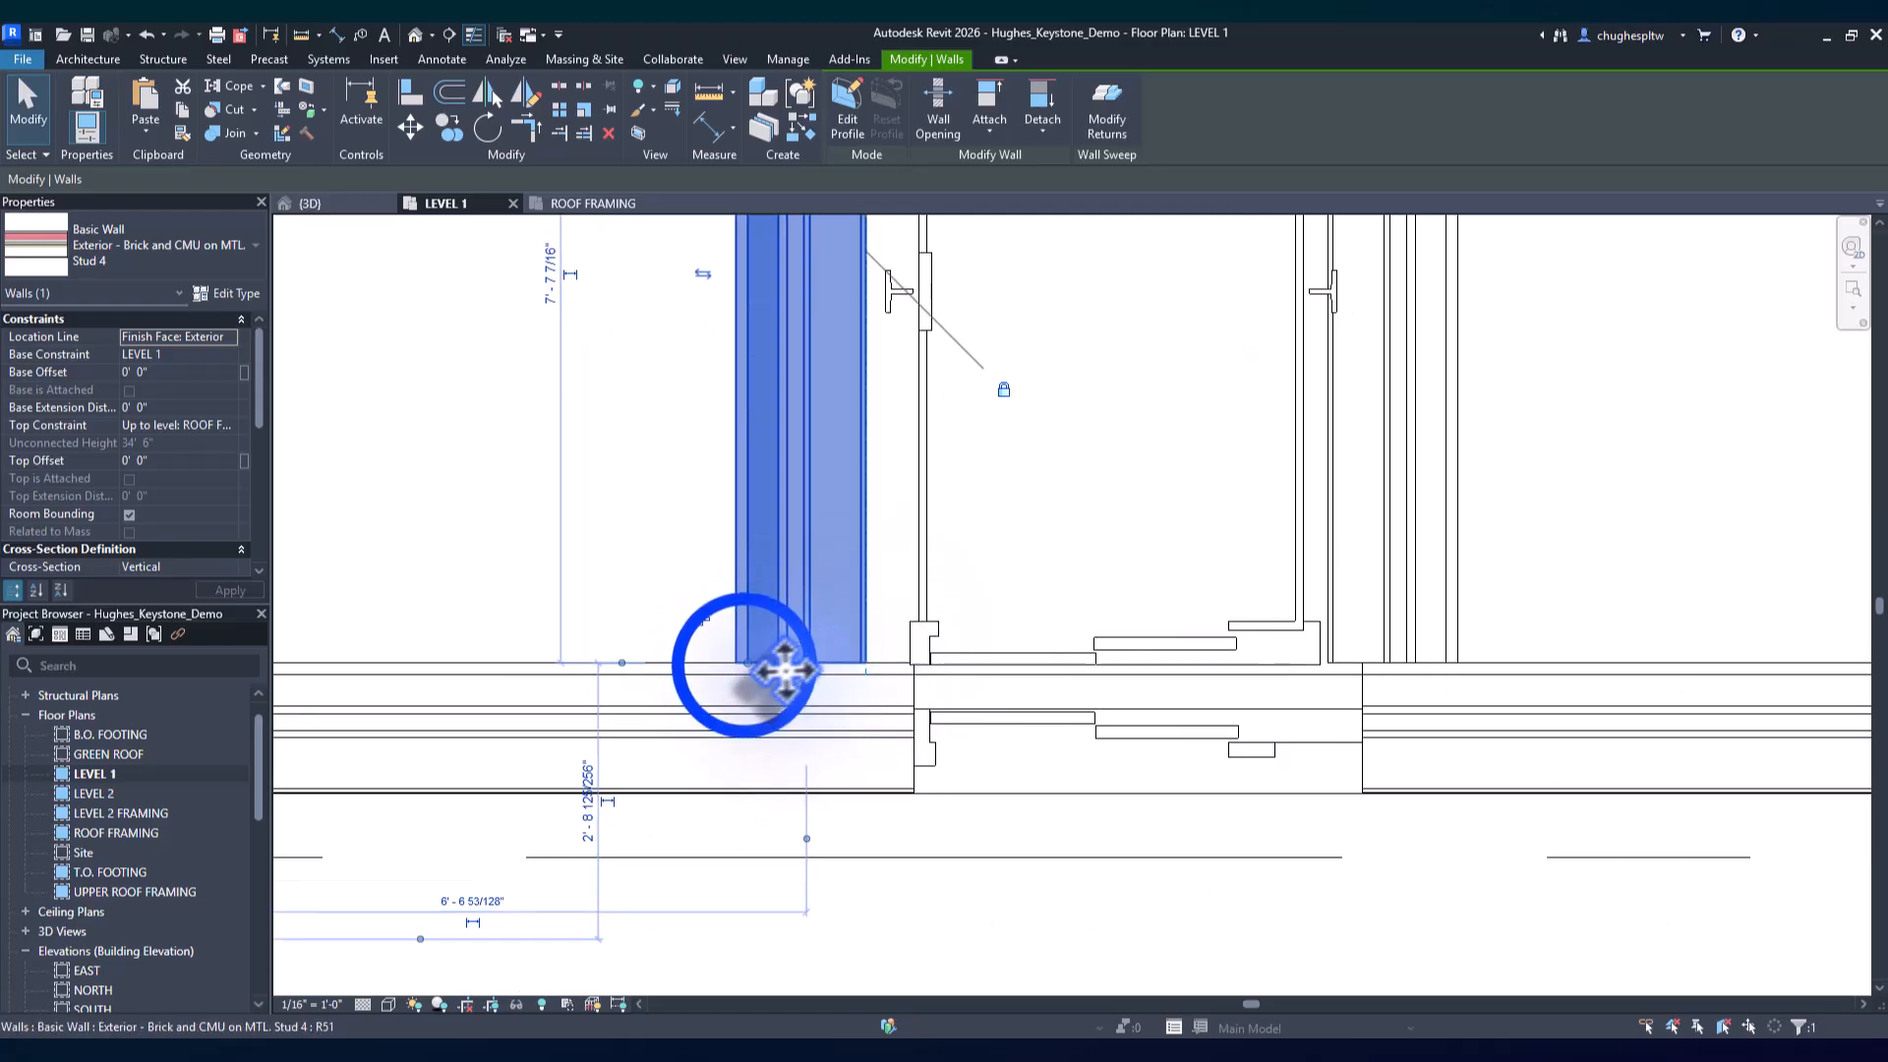
pyautogui.moveTo(746, 663); pyautogui.dragTo(747, 676)
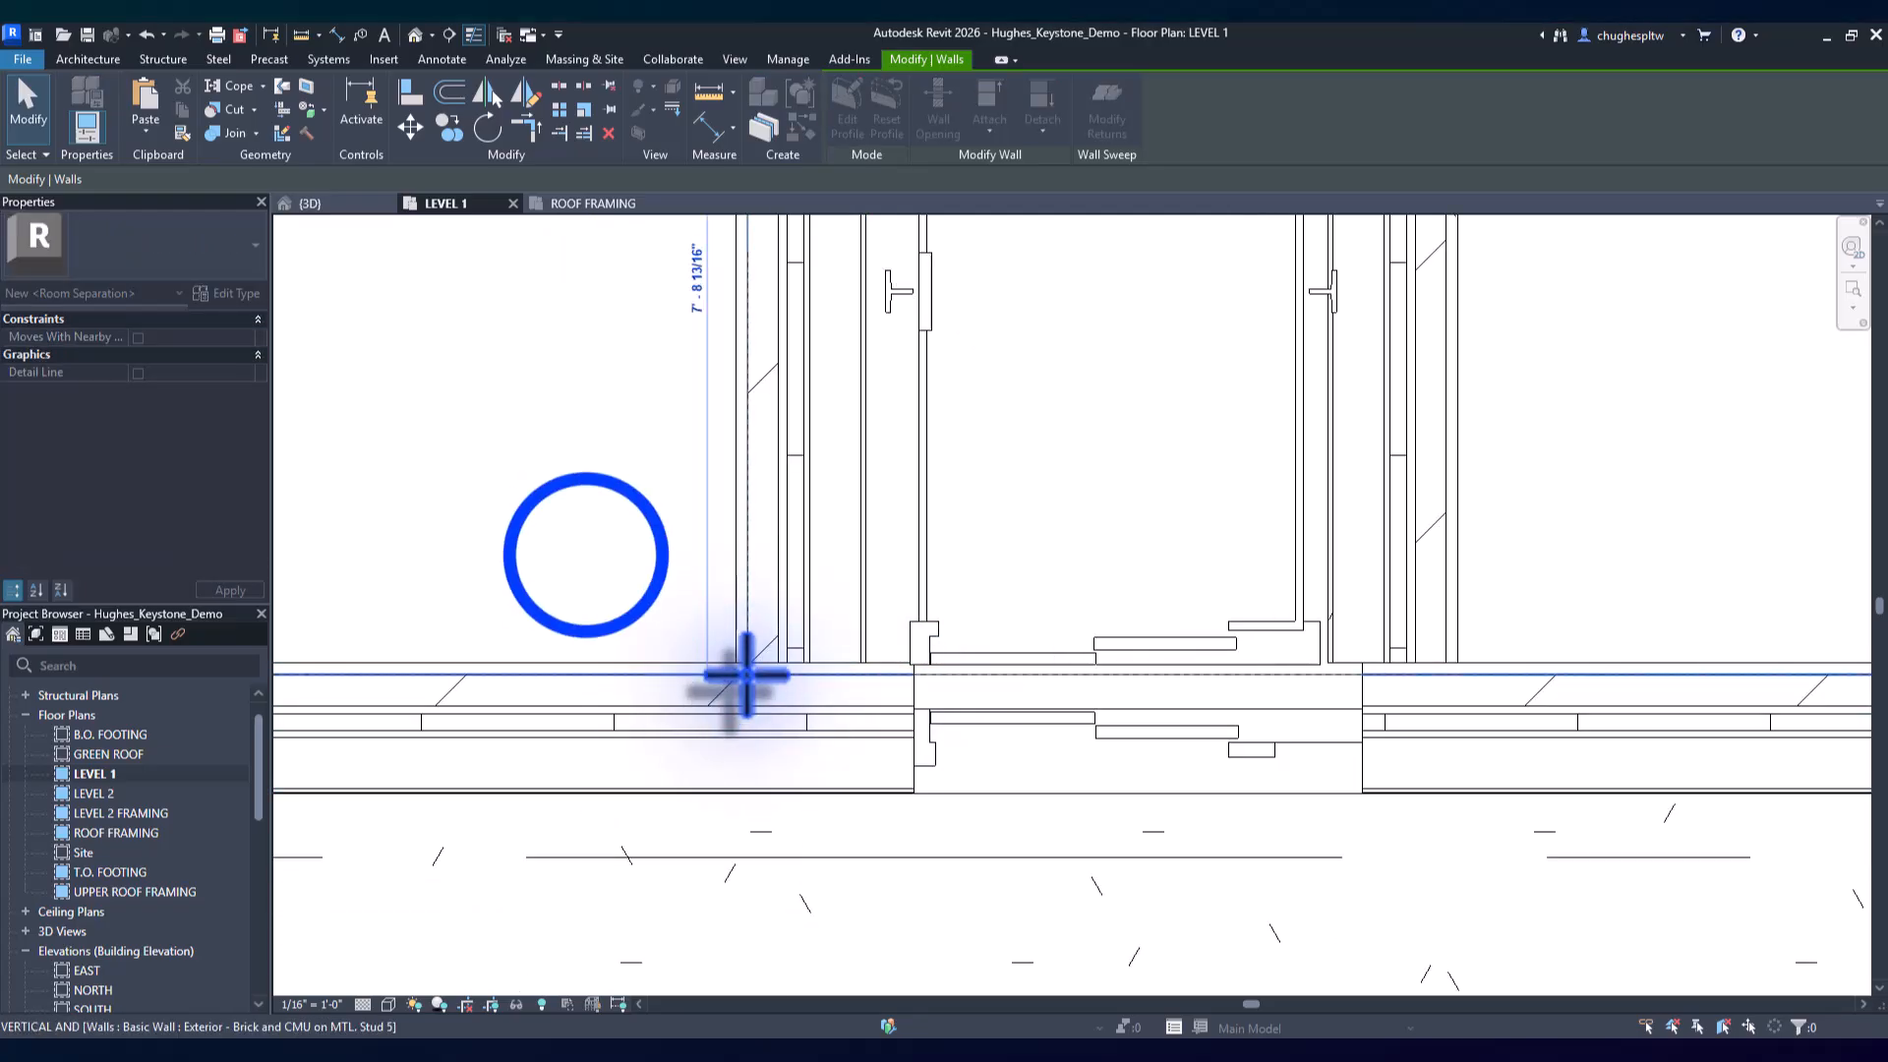
pyautogui.click(585, 563)
# Extend the shaft wall nearest grid 4 into the building's exterior wall to join it, dismissing the warning
pyautogui.scroll(-2, 581, 582)
pyautogui.click(1079, 563)
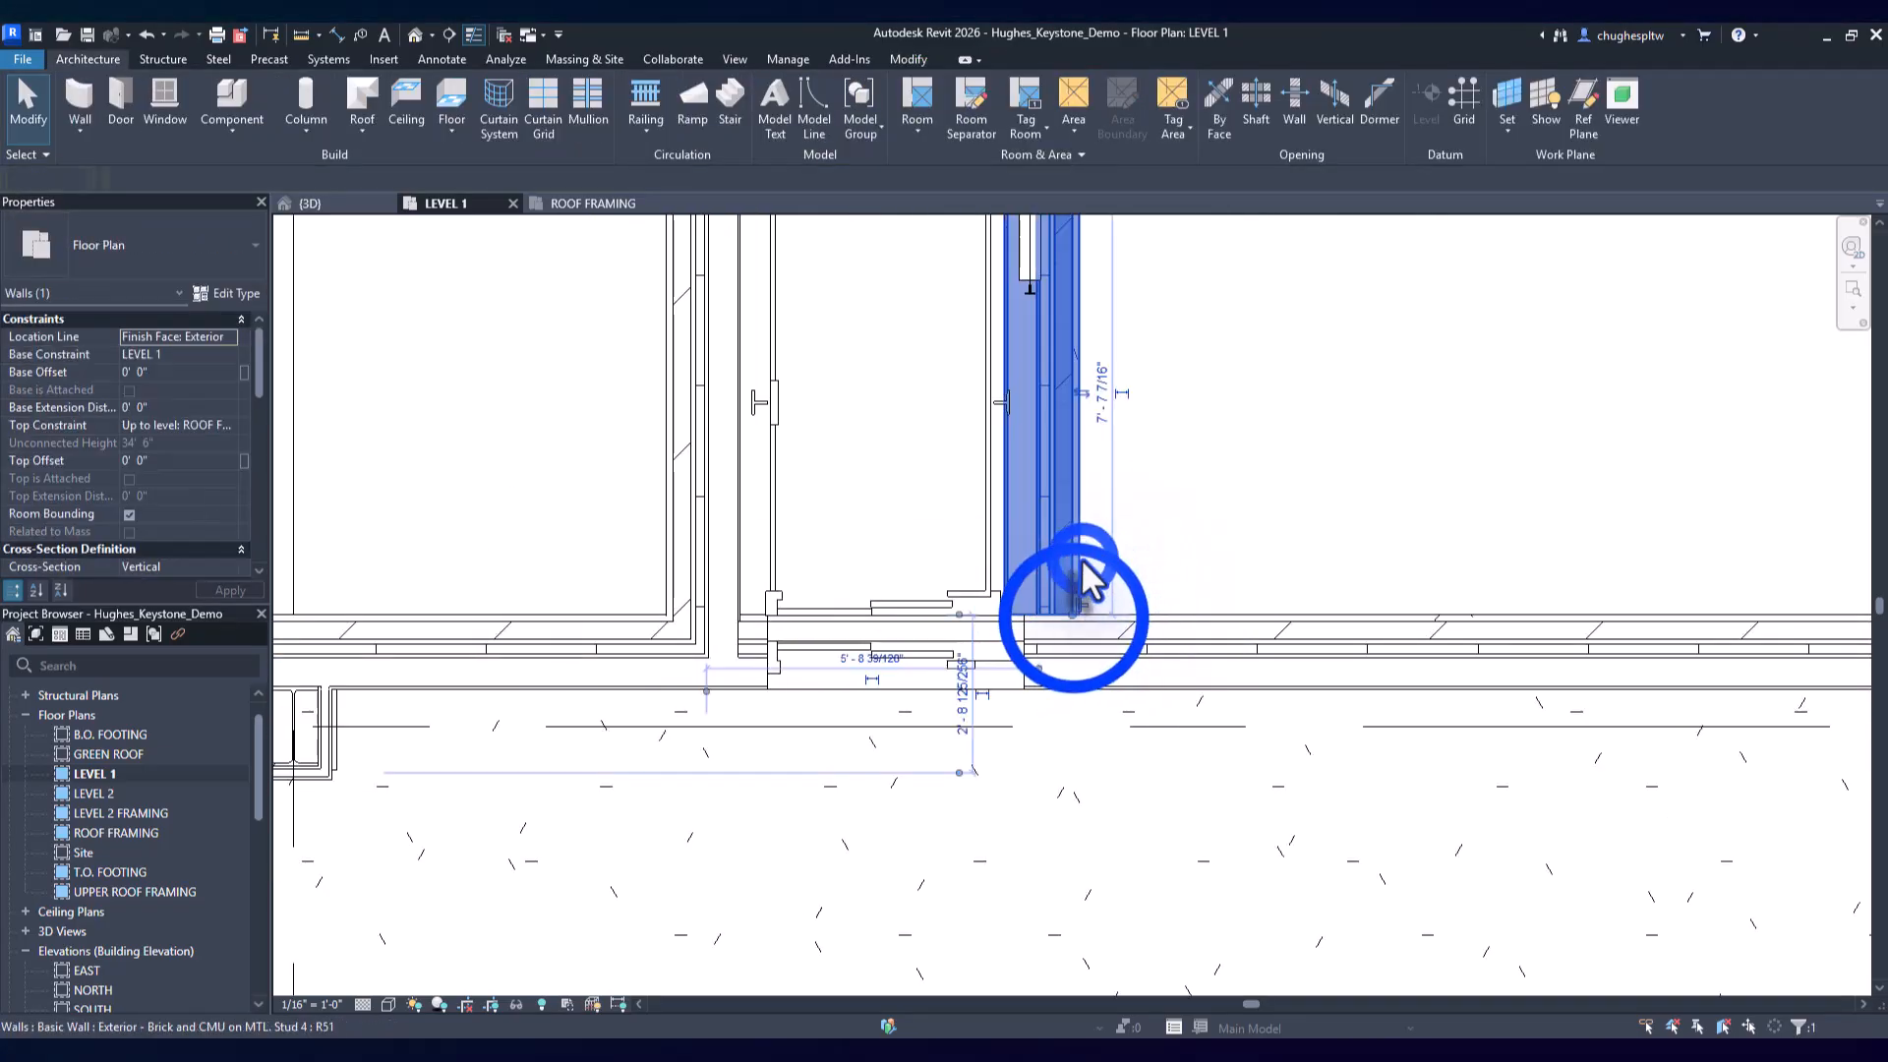
pyautogui.moveTo(1072, 616); pyautogui.dragTo(1073, 623)
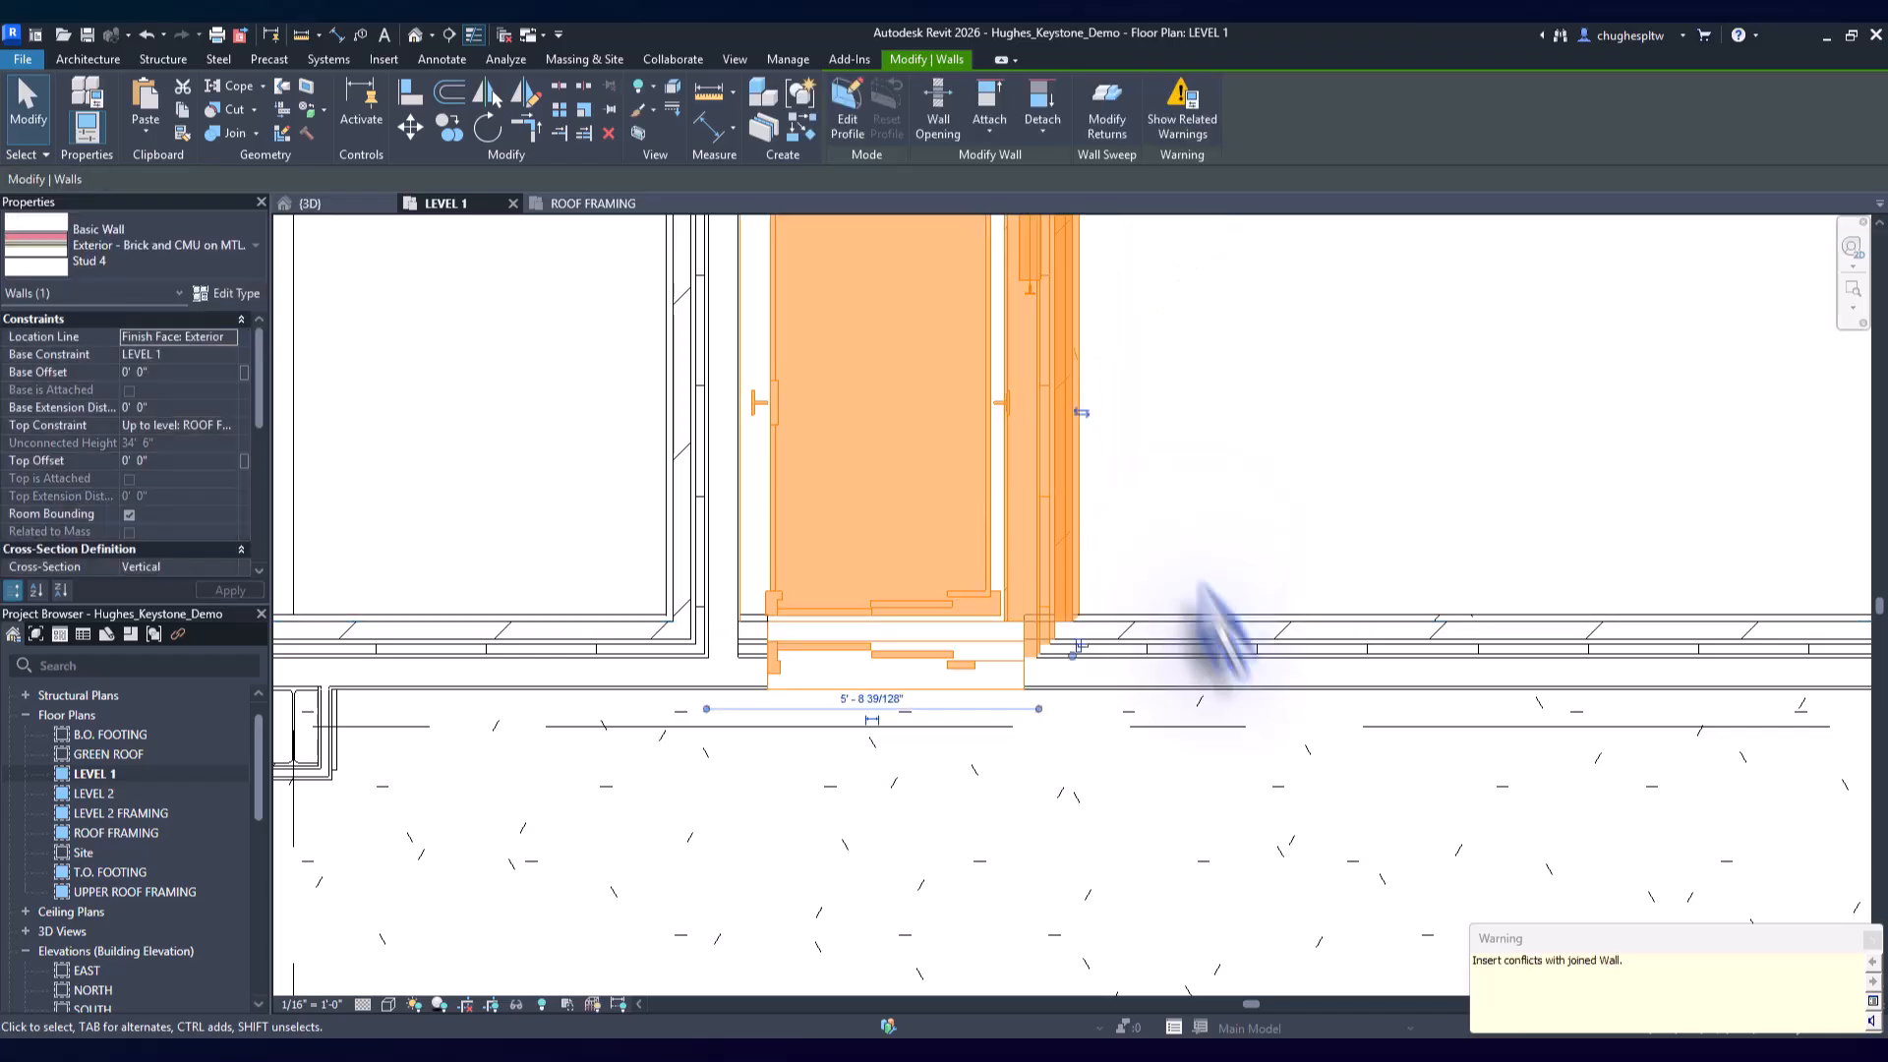
pyautogui.click(1871, 937)
pyautogui.click(1273, 518)
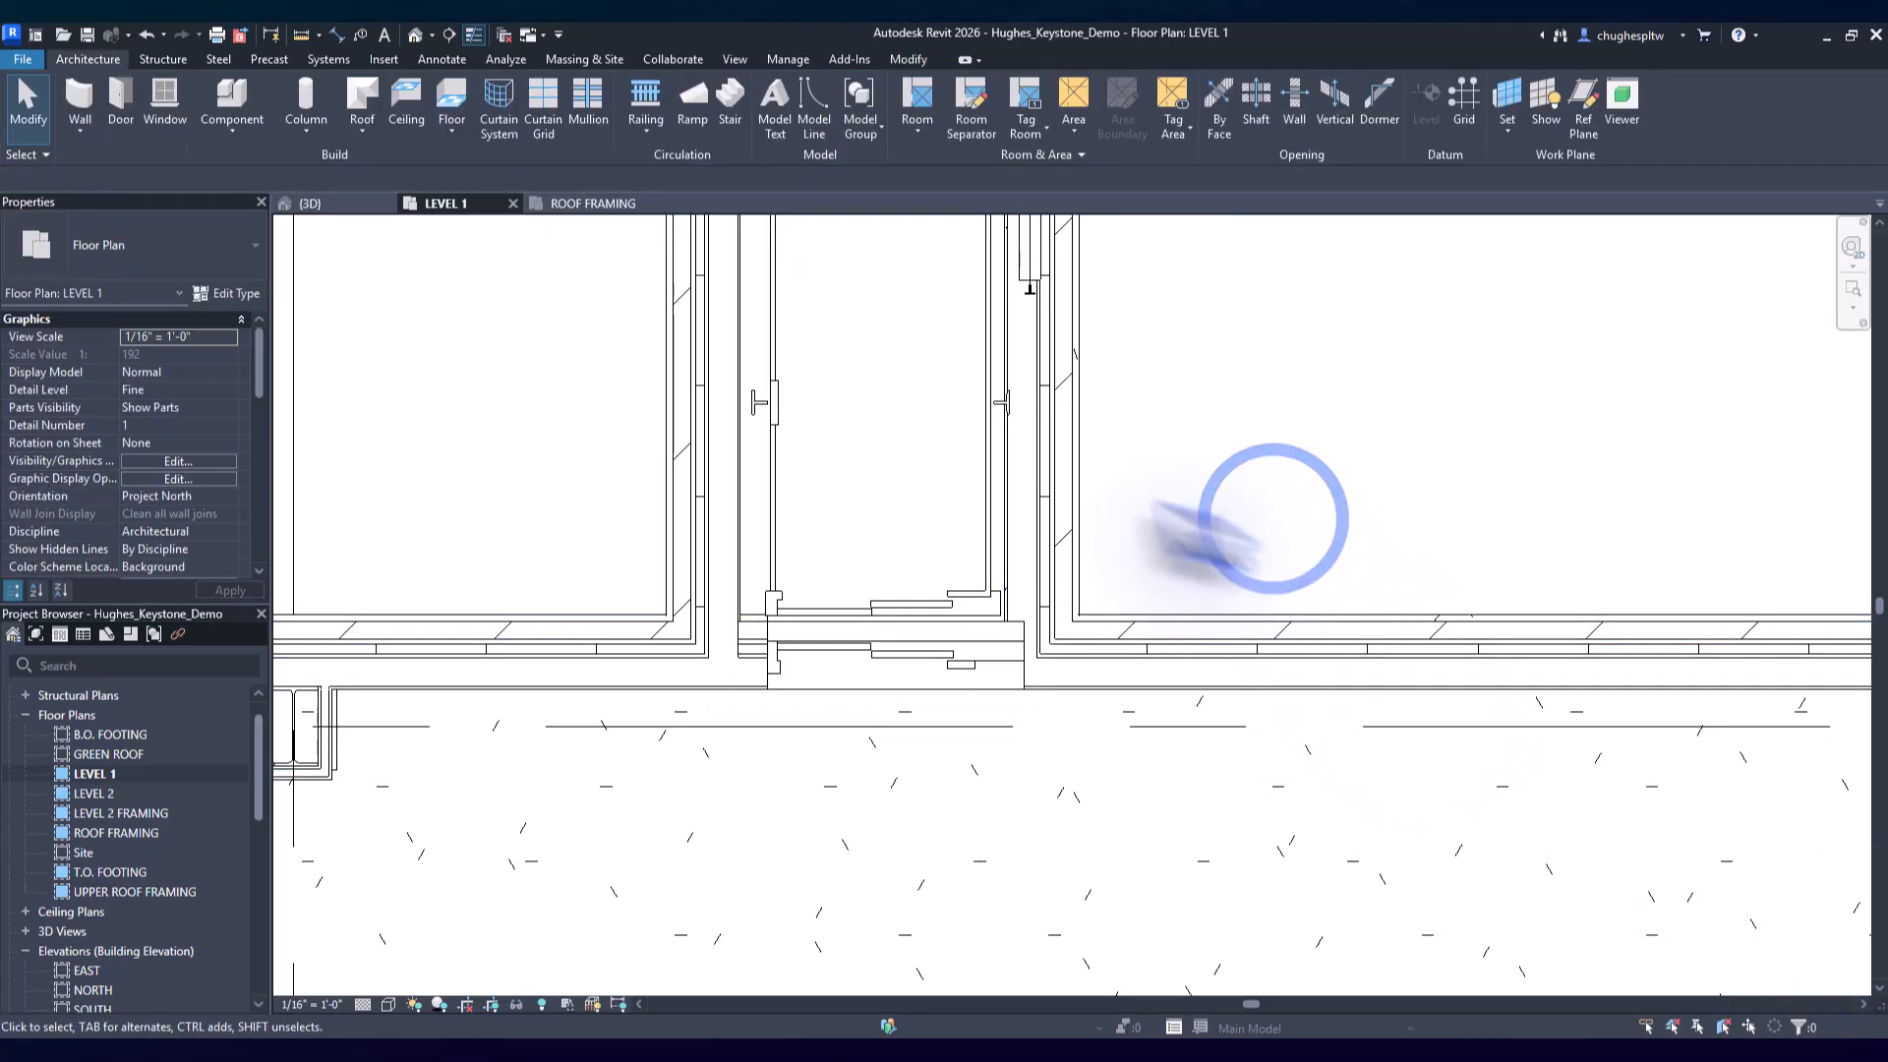
# Switch to the 3D view and examine the wall joins, the shaft roof and the building from several corners
pyautogui.scroll(-3, 999, 704)
pyautogui.click(415, 36)
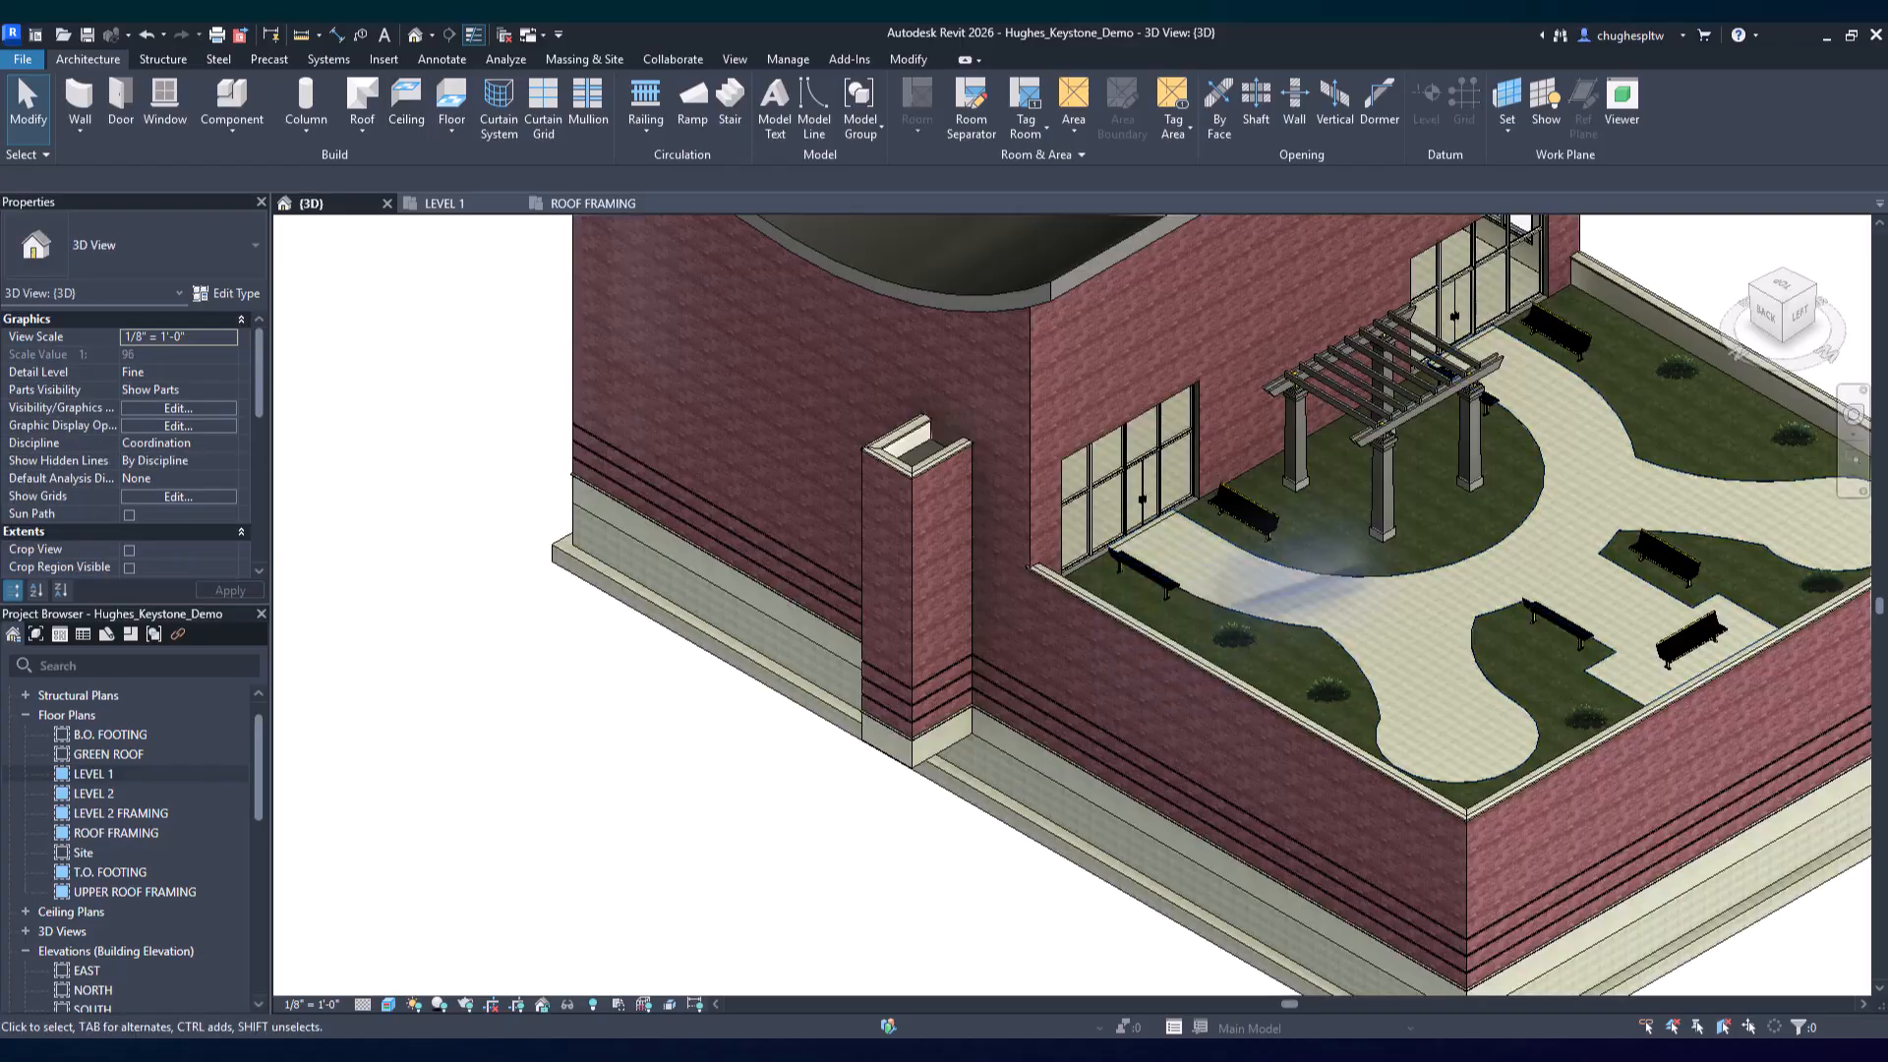
pyautogui.scroll(5, 1013, 752)
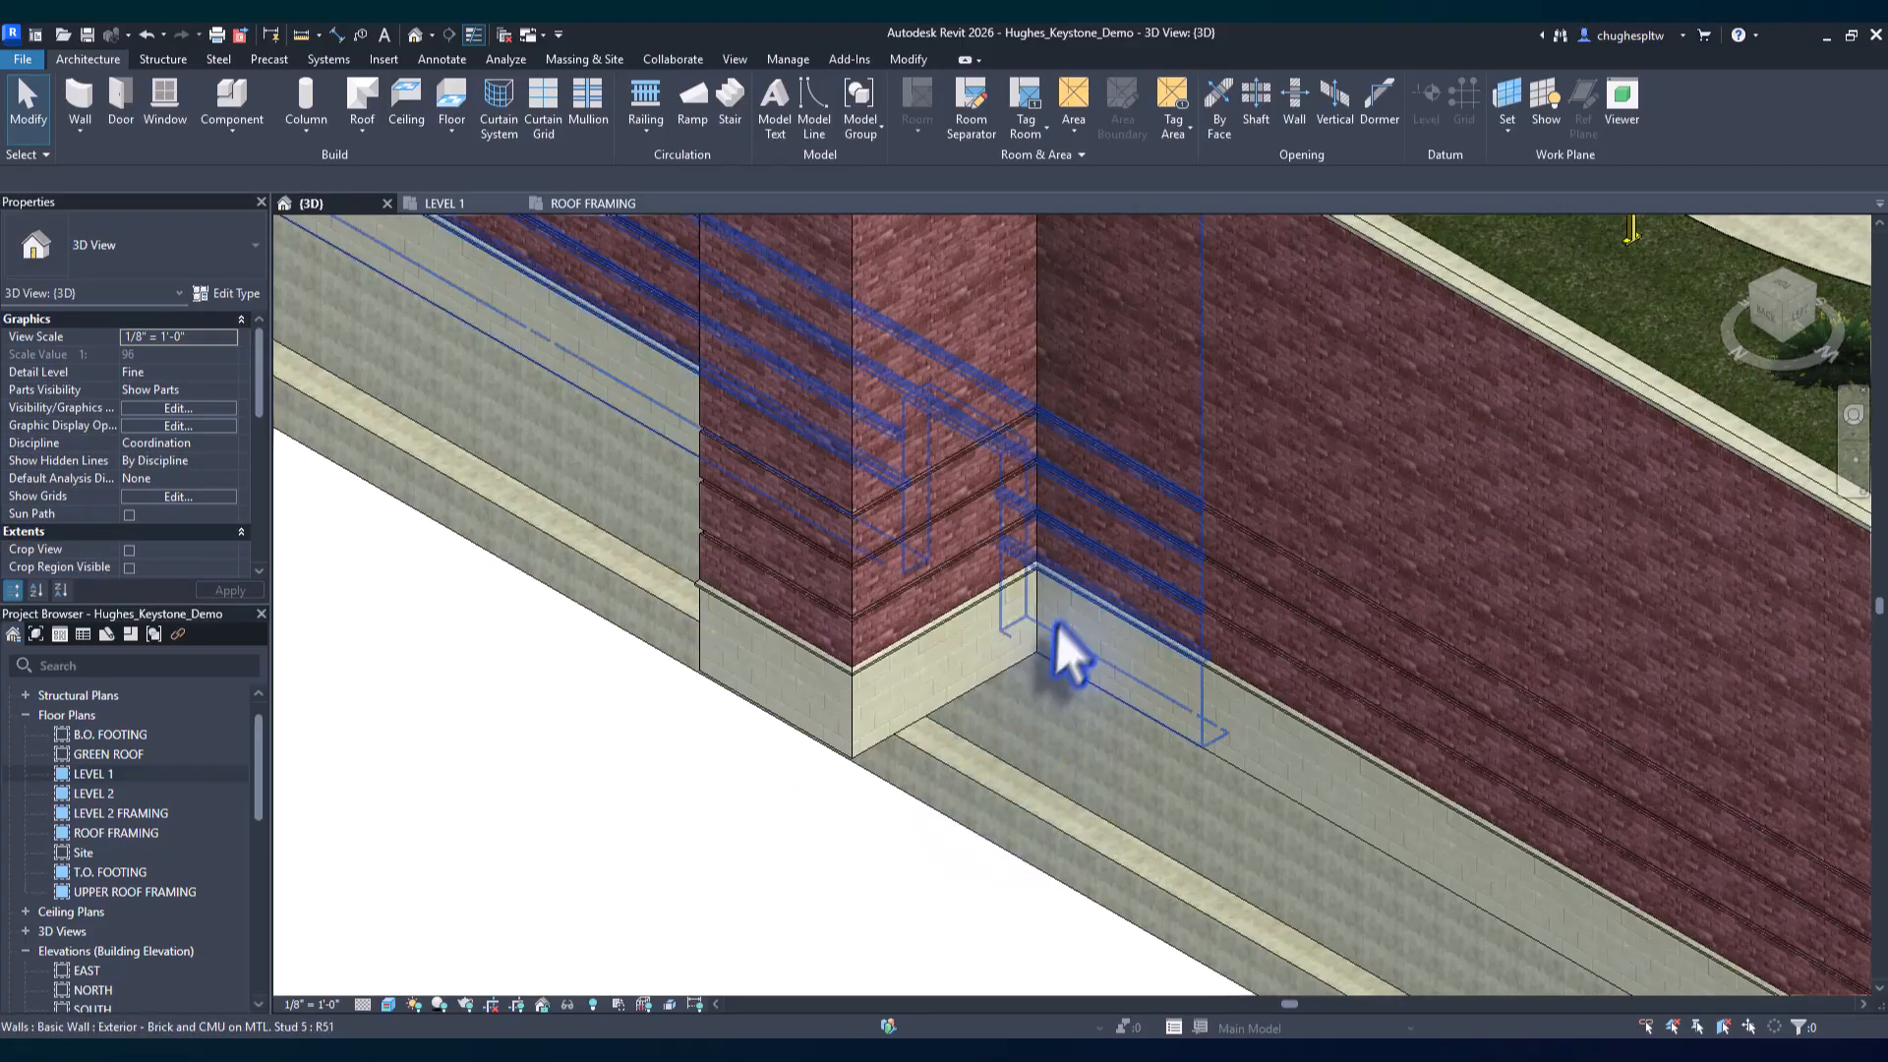
pyautogui.scroll(-5, 1062, 723)
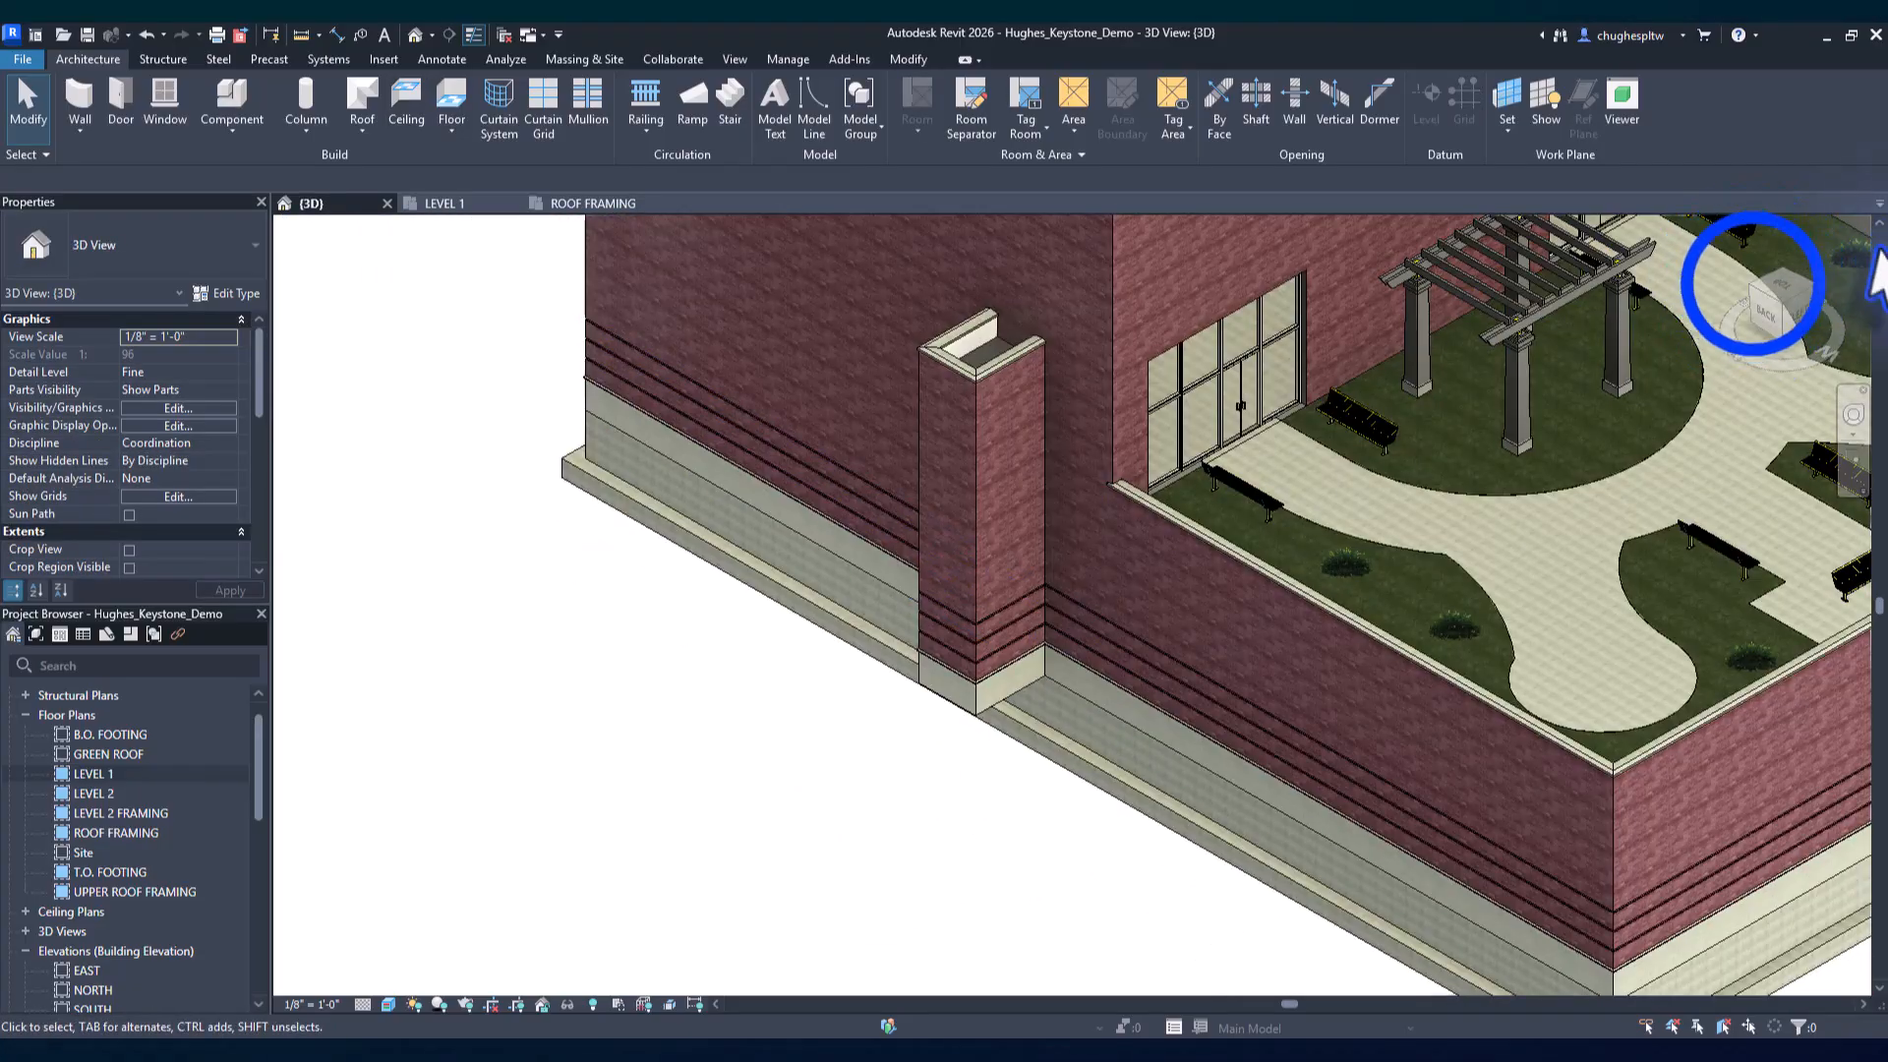
pyautogui.click(1753, 292)
pyautogui.scroll(6, 1171, 821)
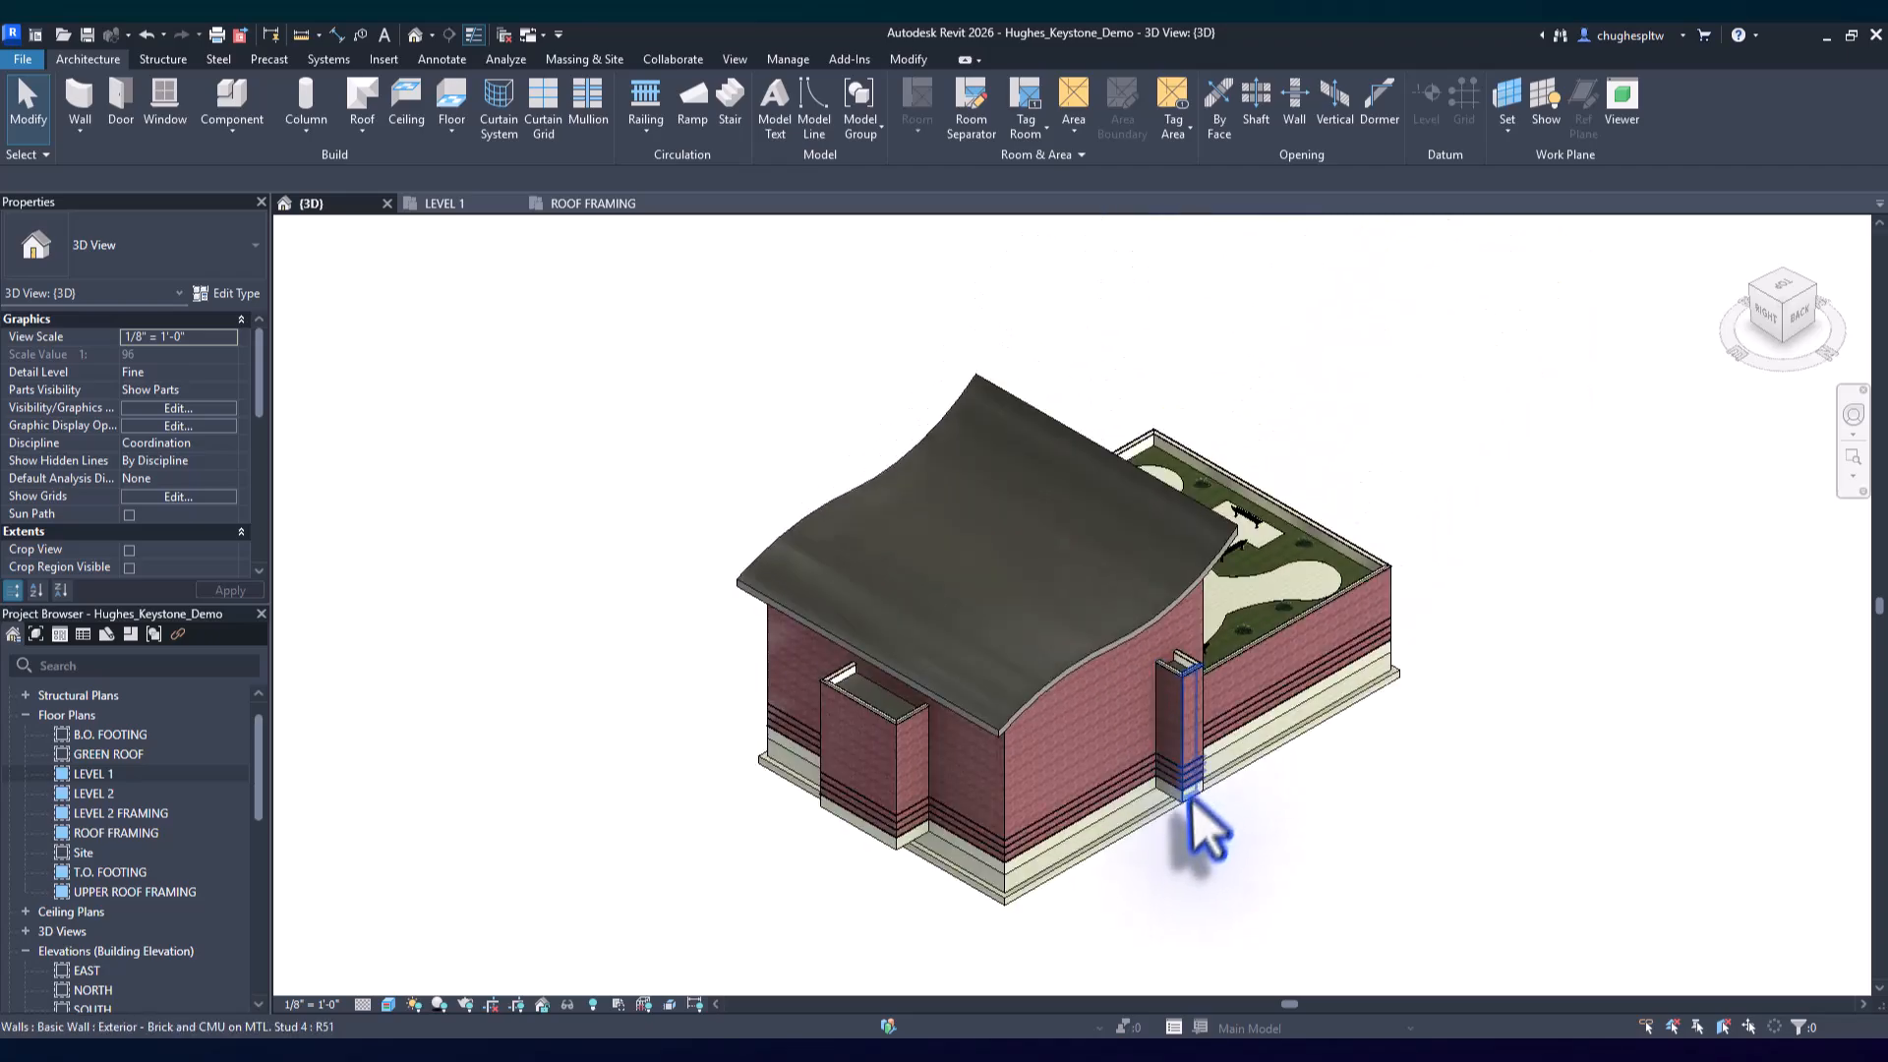
pyautogui.scroll(-5, 1111, 738)
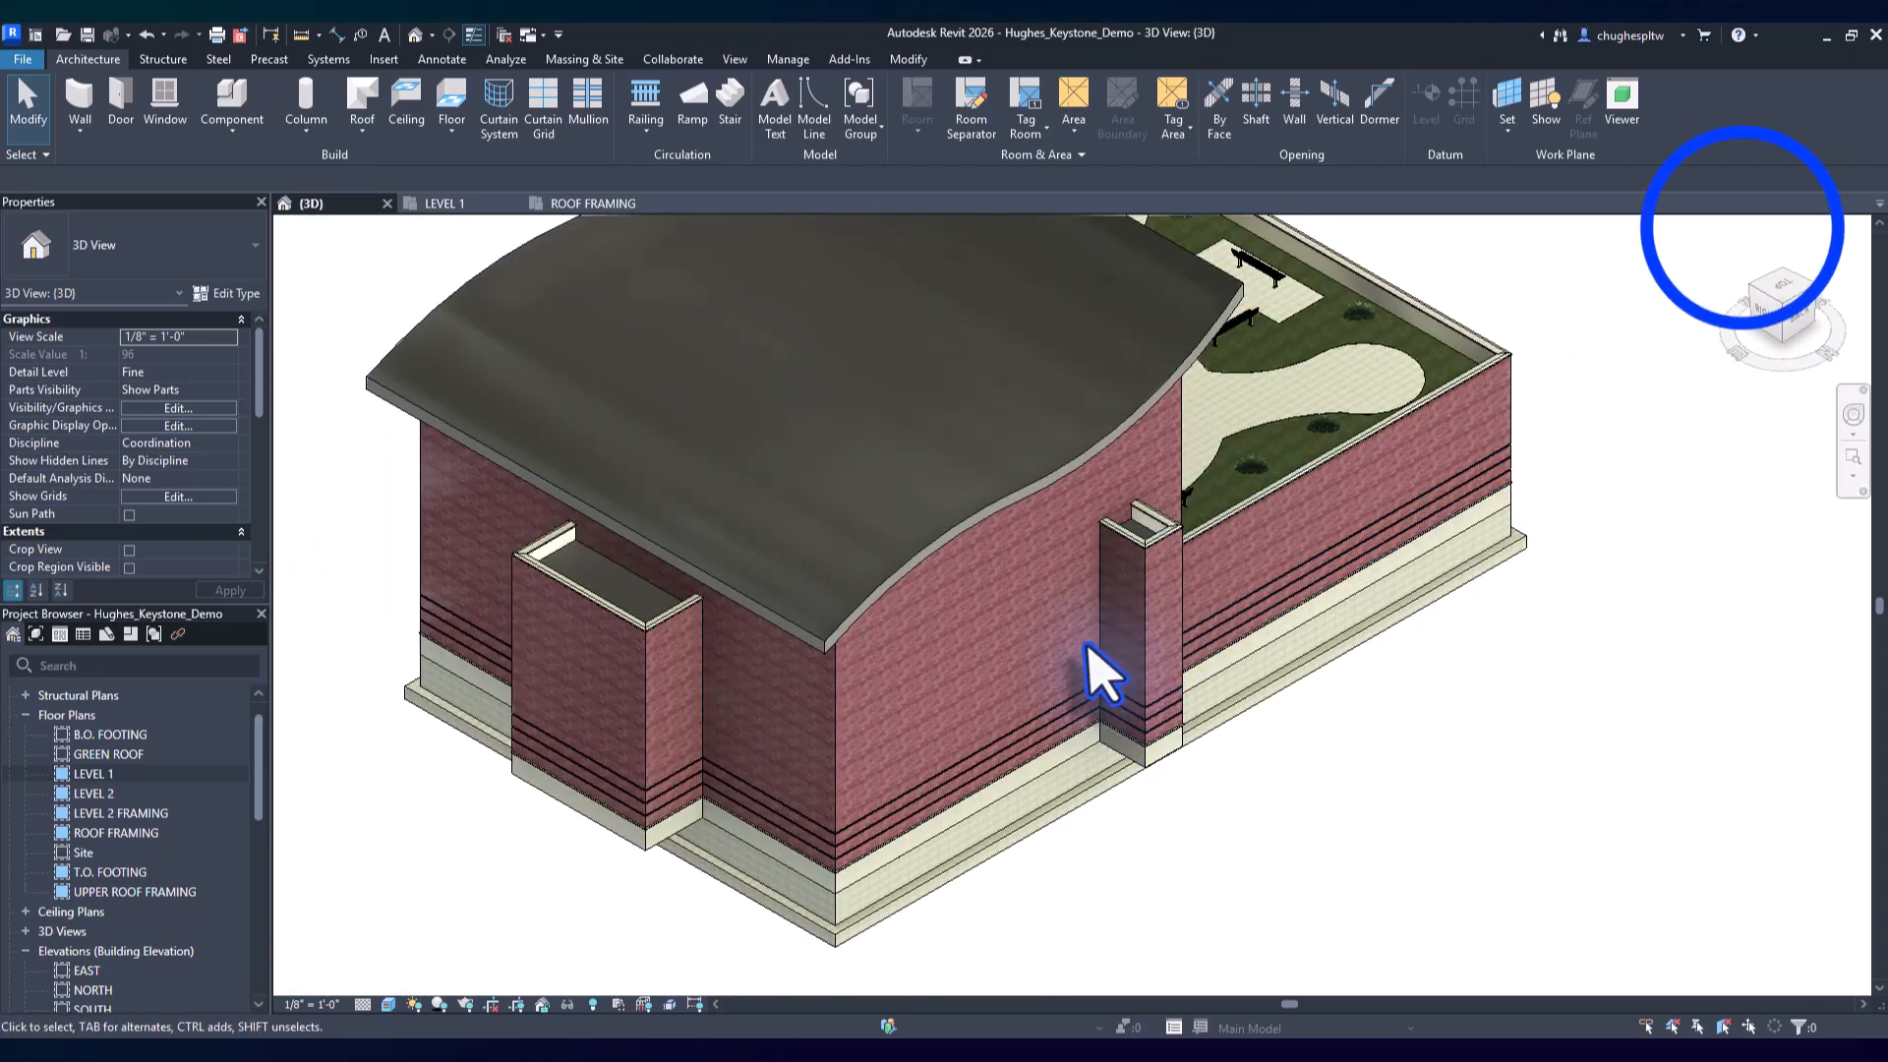
pyautogui.click(1743, 275)
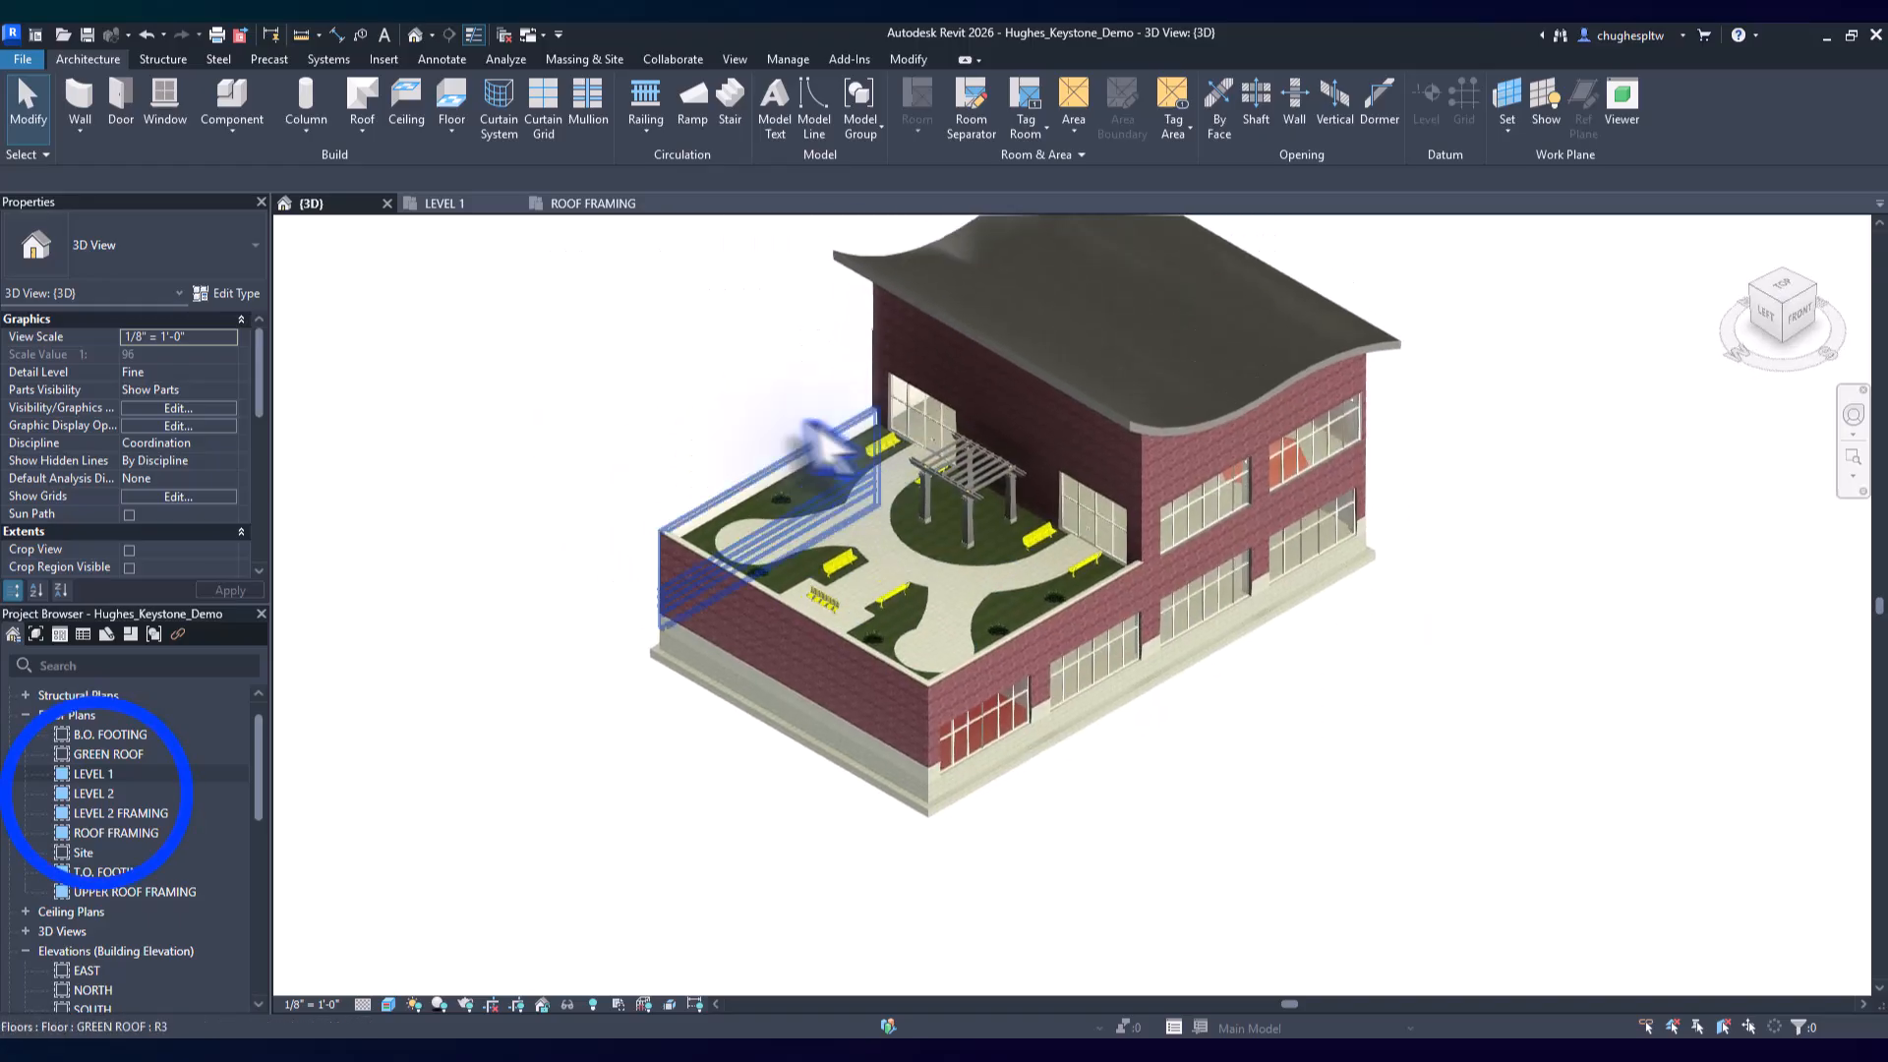
# On the LEVEL 2 plan, place another 2100 x 1100mm Ascensor elevator on the exterior wall inside the shaft
pyautogui.doubleClick(94, 793)
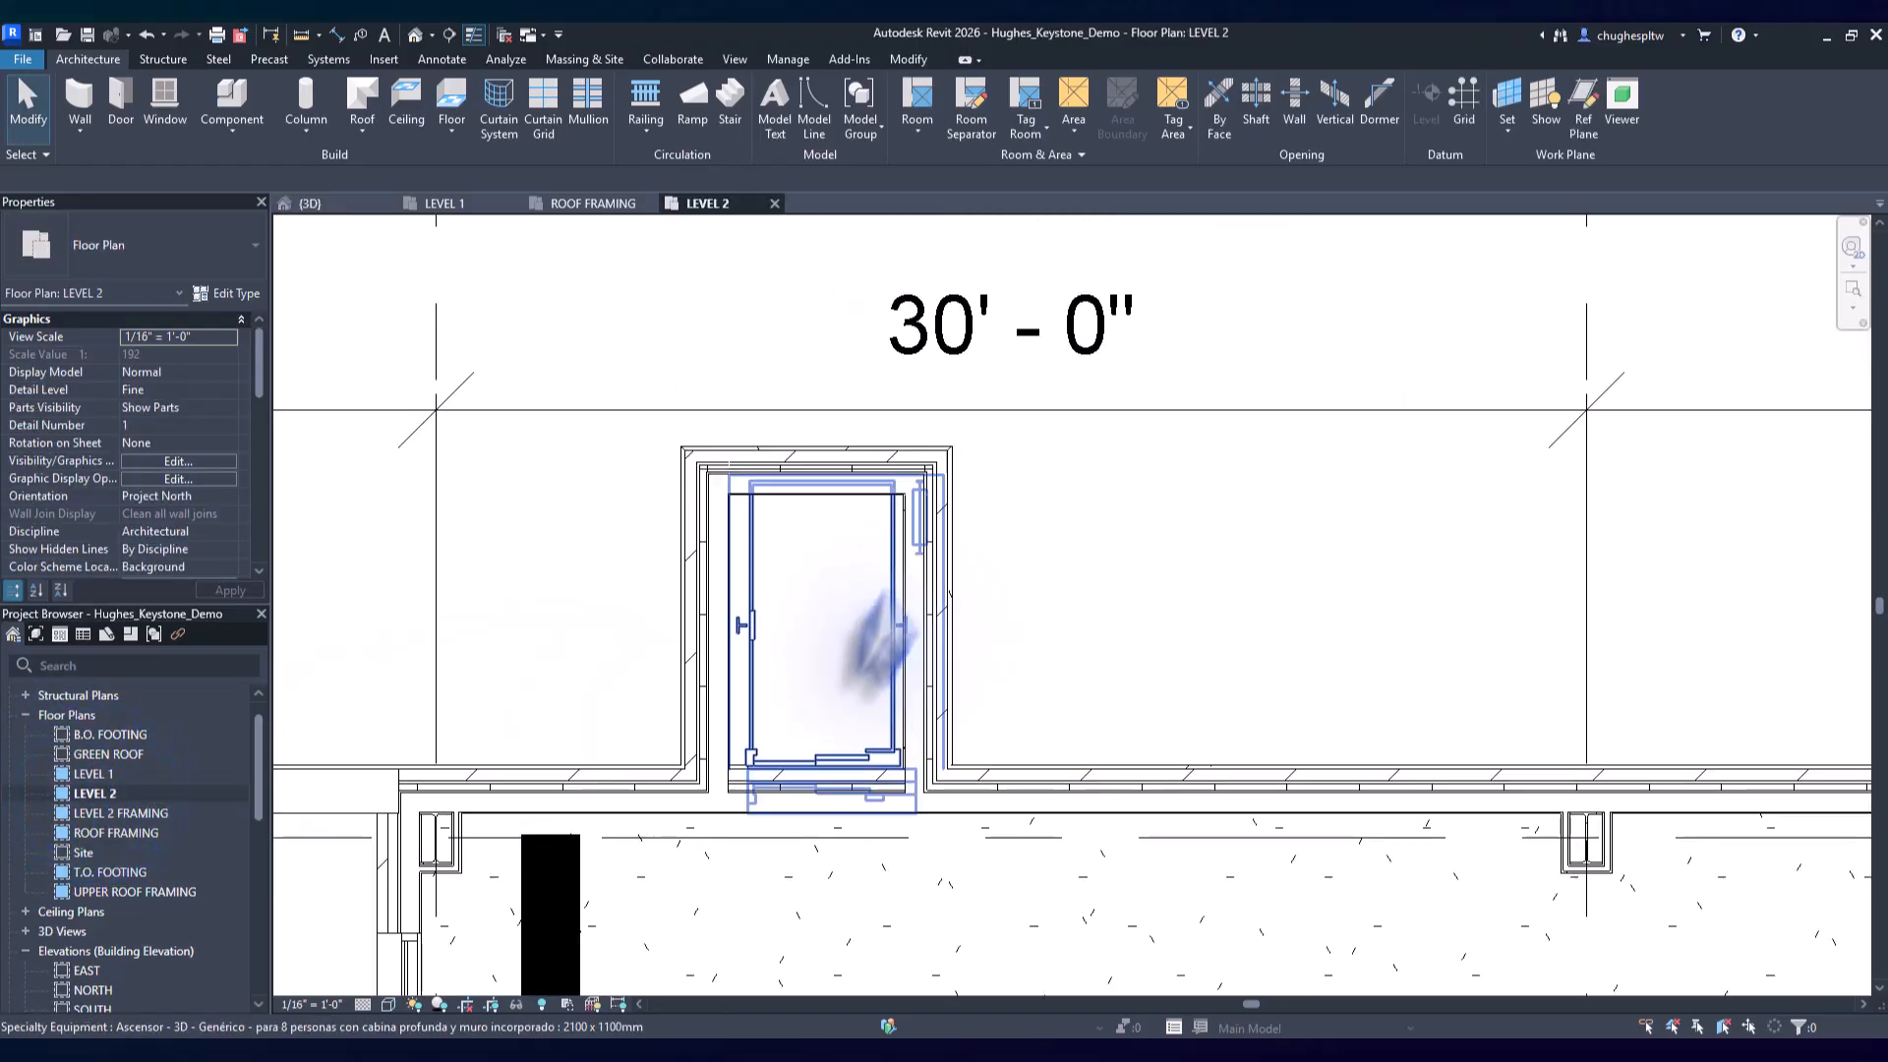
pyautogui.scroll(2, 802, 780)
pyautogui.moveTo(802, 780); pyautogui.dragTo(821, 565, button='middle')
pyautogui.scroll(-1, 821, 566)
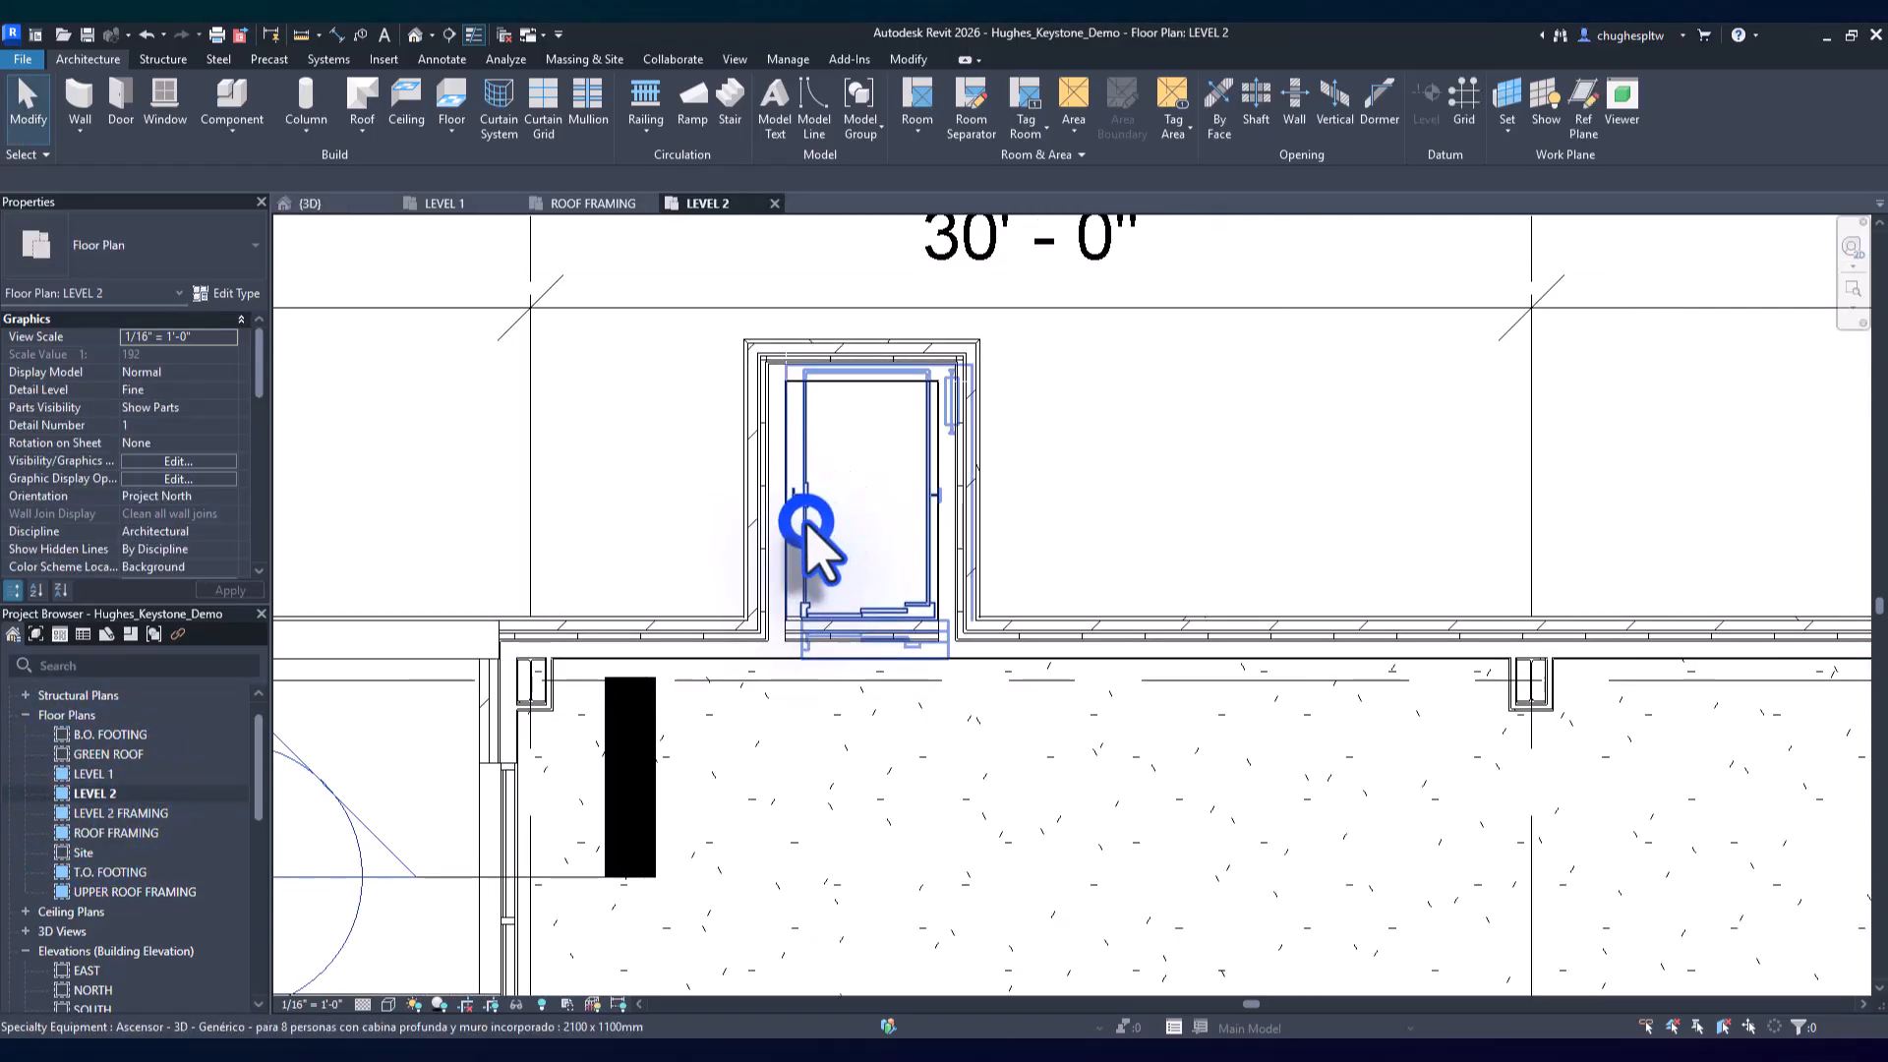
pyautogui.click(819, 546)
pyautogui.click(629, 482)
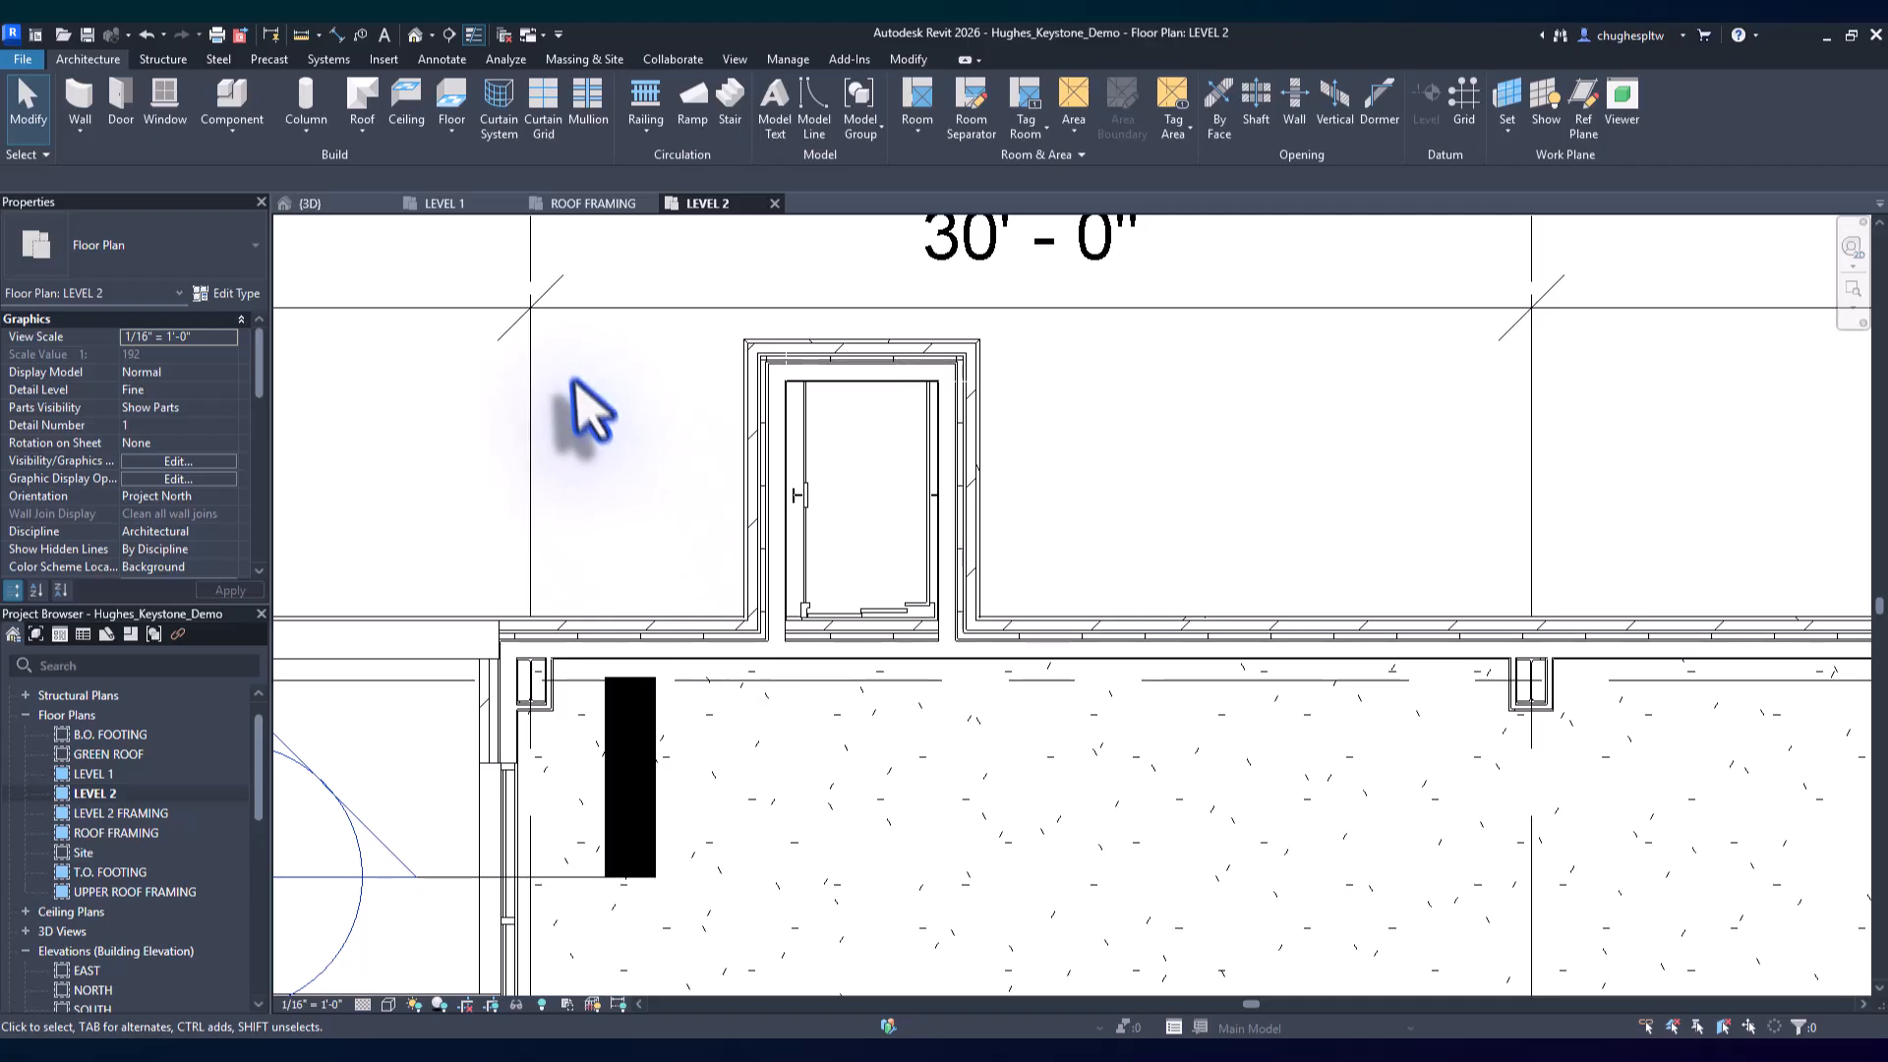
pyautogui.click(224, 102)
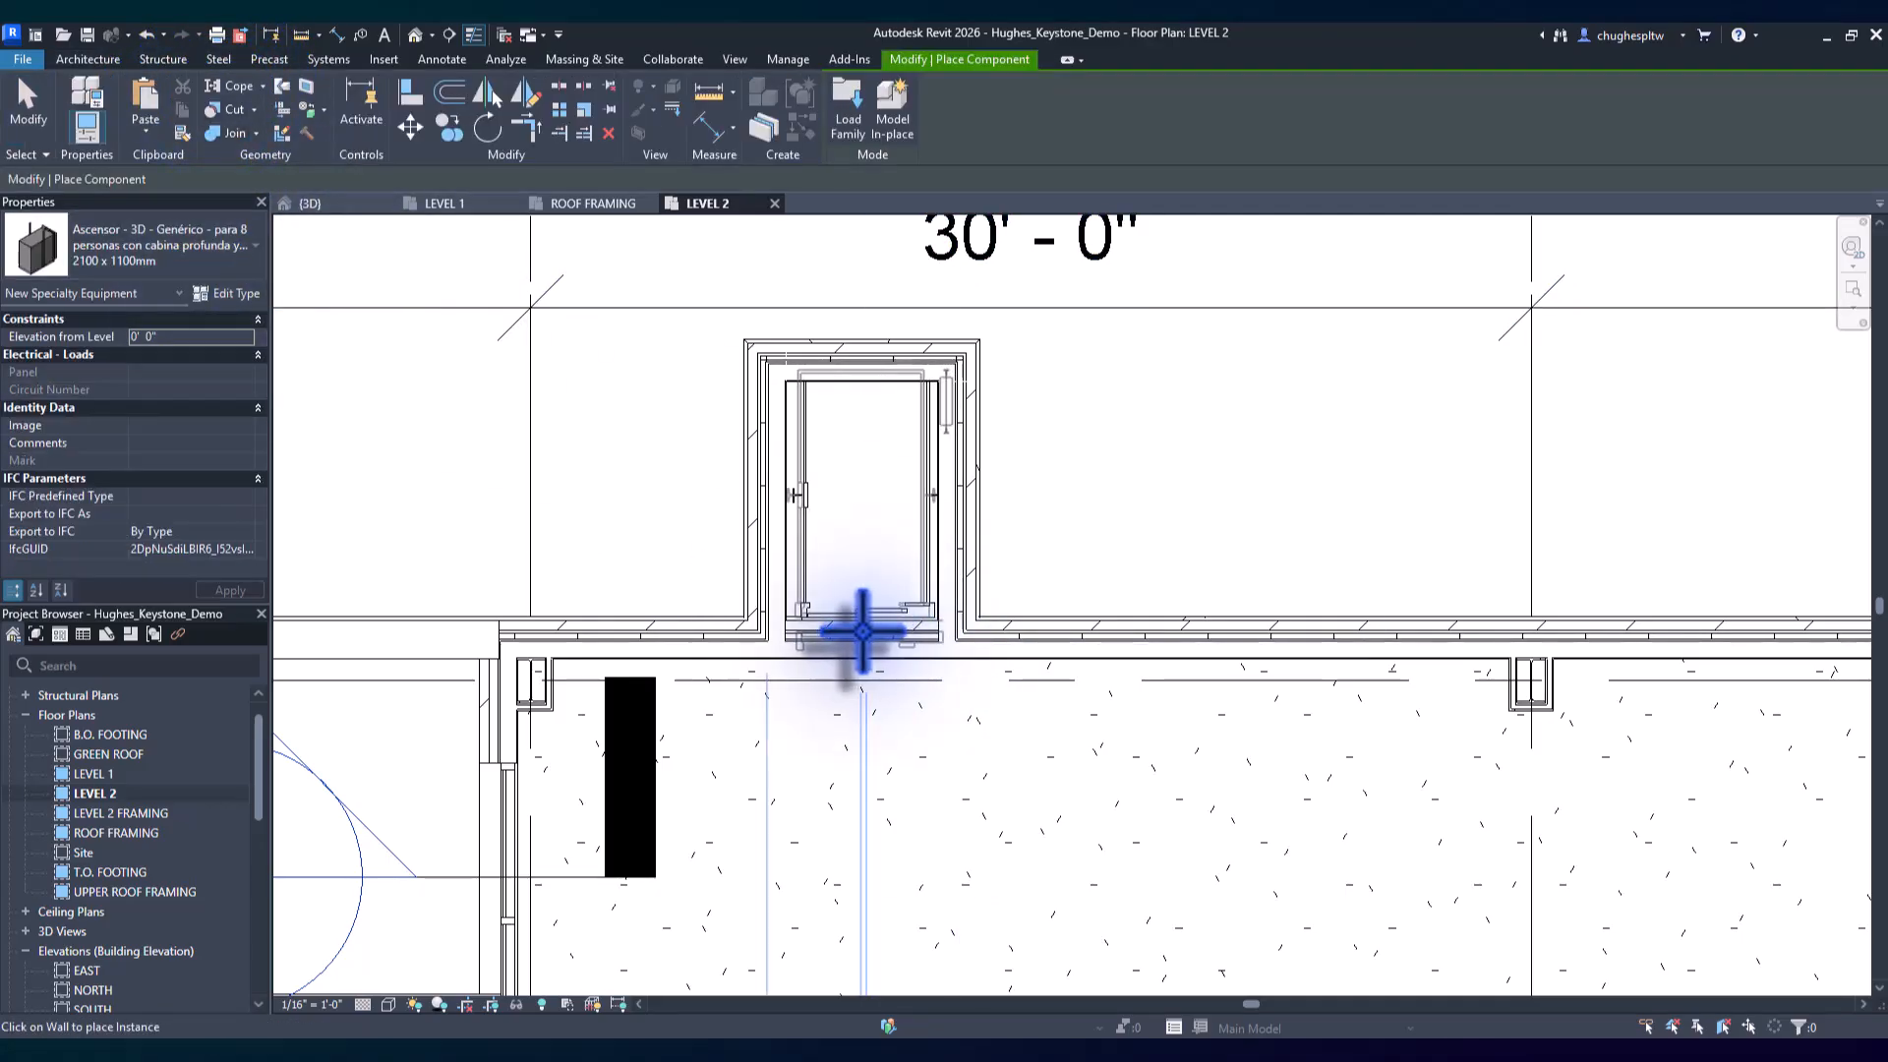
pyautogui.scroll(3, 870, 631)
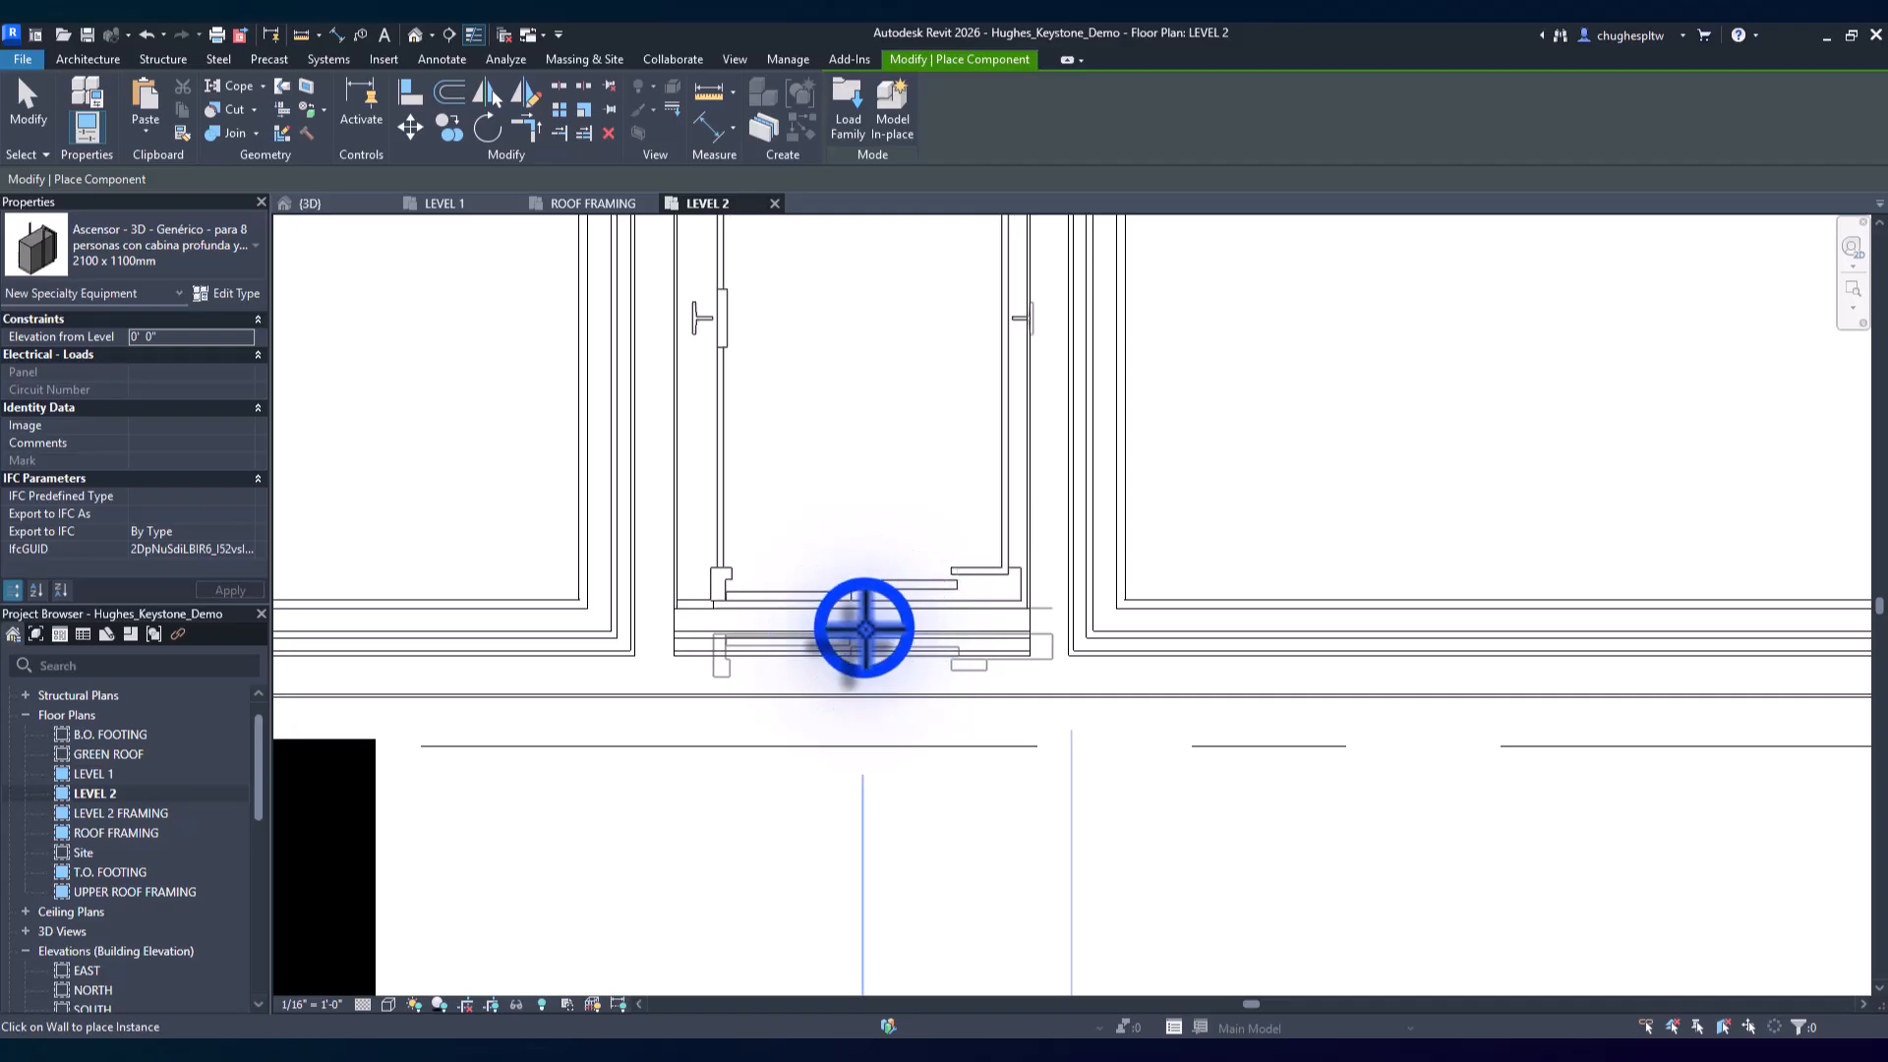
pyautogui.scroll(-4, 1155, 504)
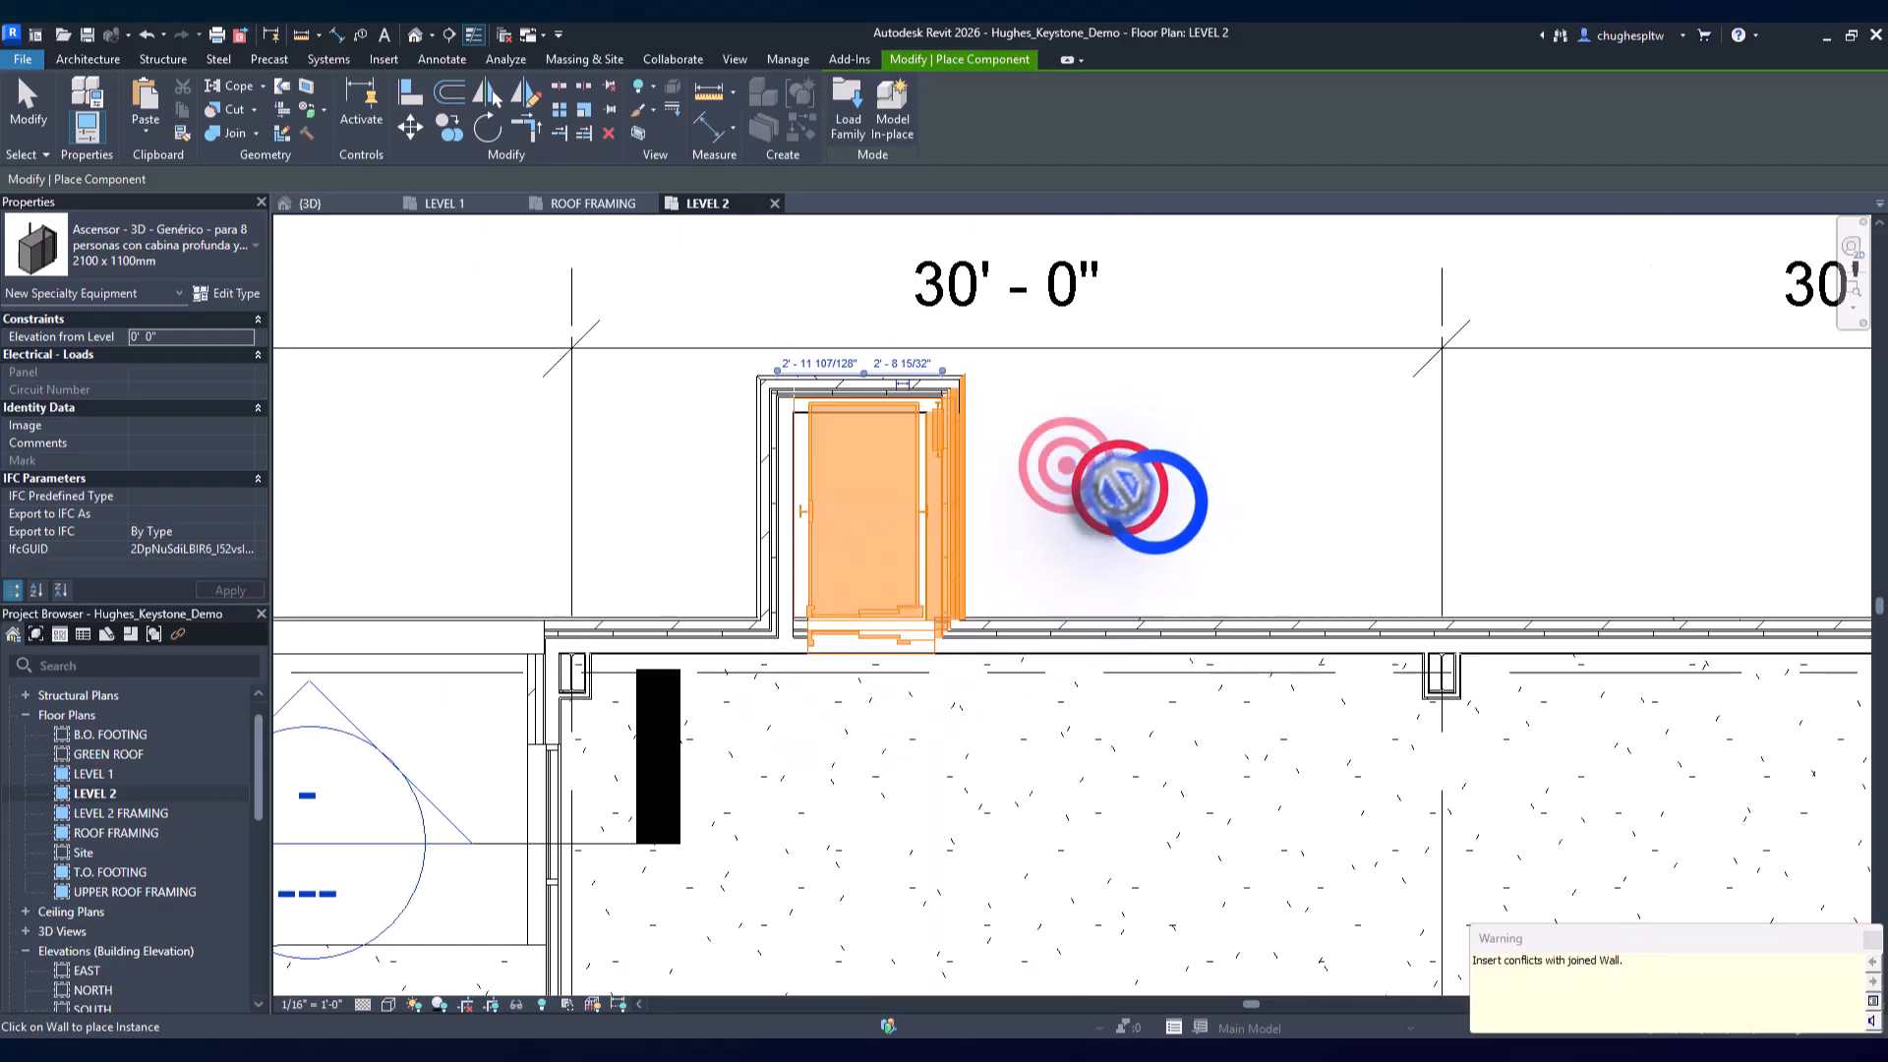
pyautogui.rightClick(1155, 501)
pyautogui.click(1175, 502)
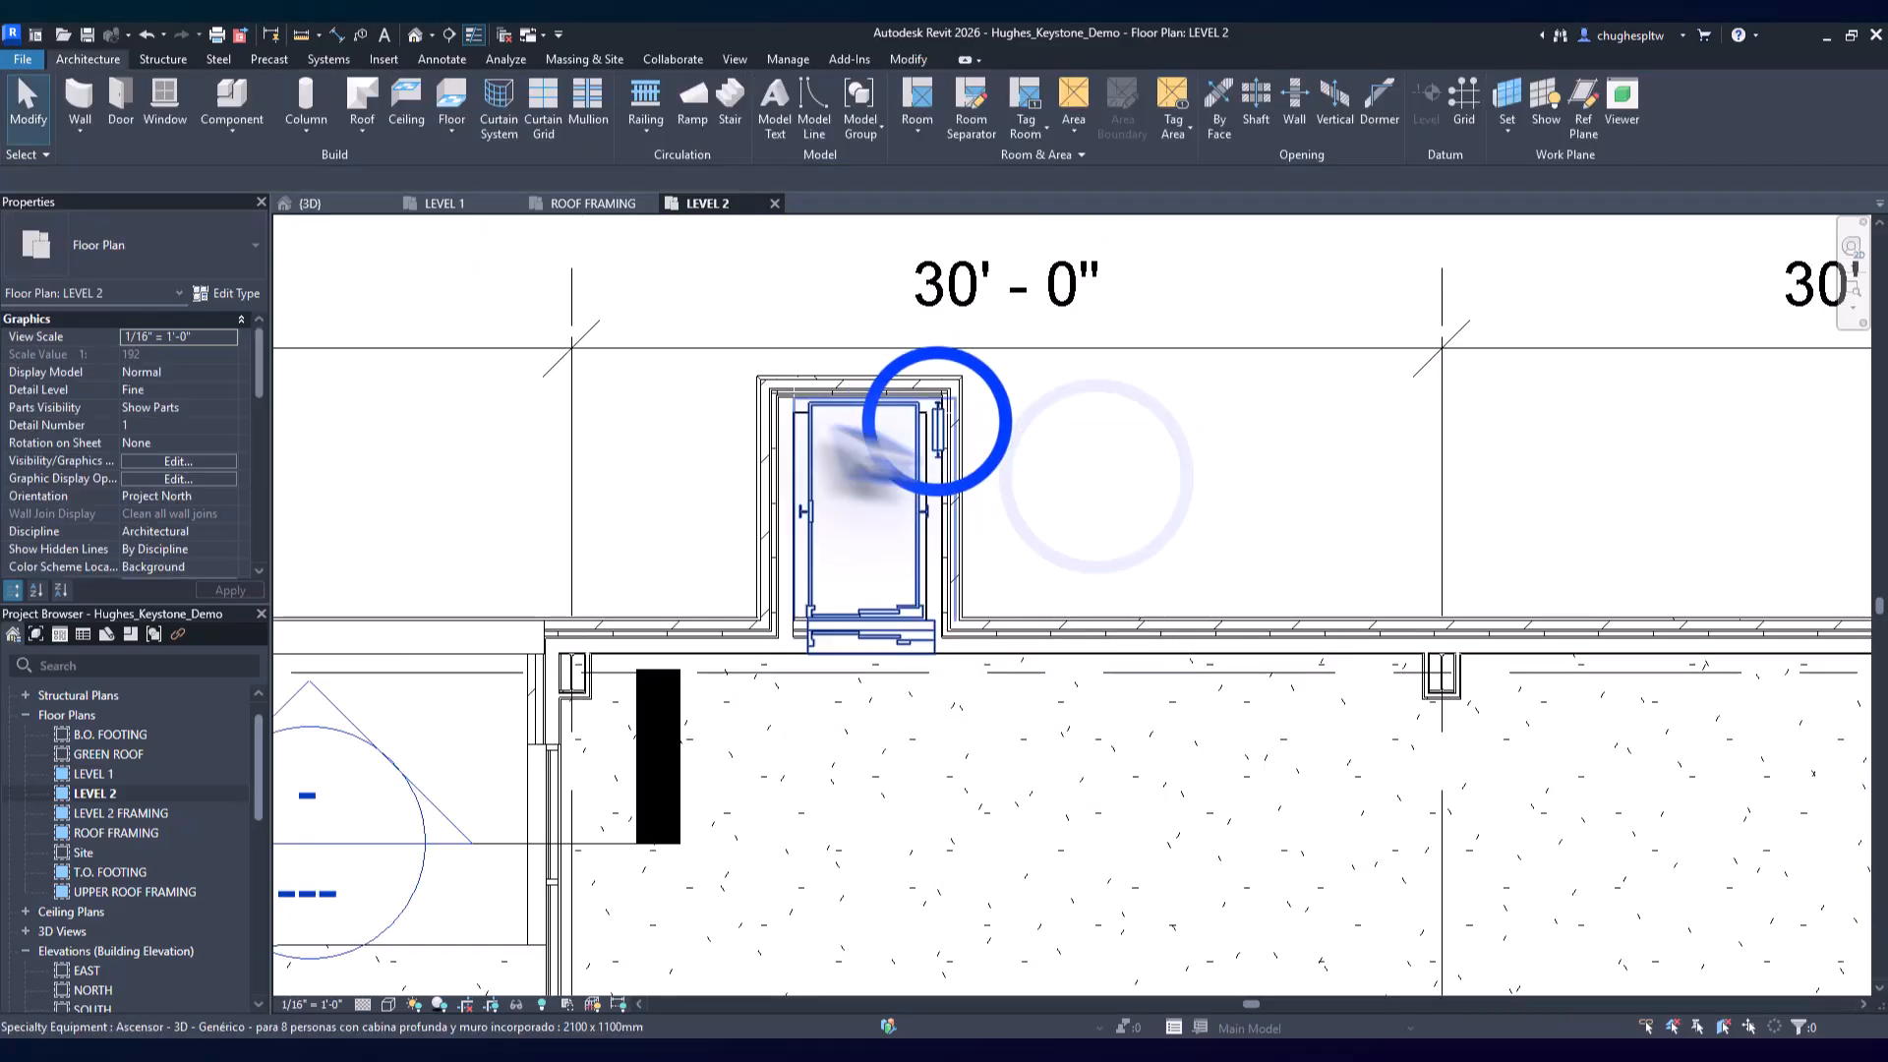
# On the LEVEL 2 plan, nudge the shaft wall nearest grid 4 outward to about 6'-11" from the opposite shaft wall
pyautogui.click(937, 423)
pyautogui.scroll(3, 959, 403)
pyautogui.click(970, 379)
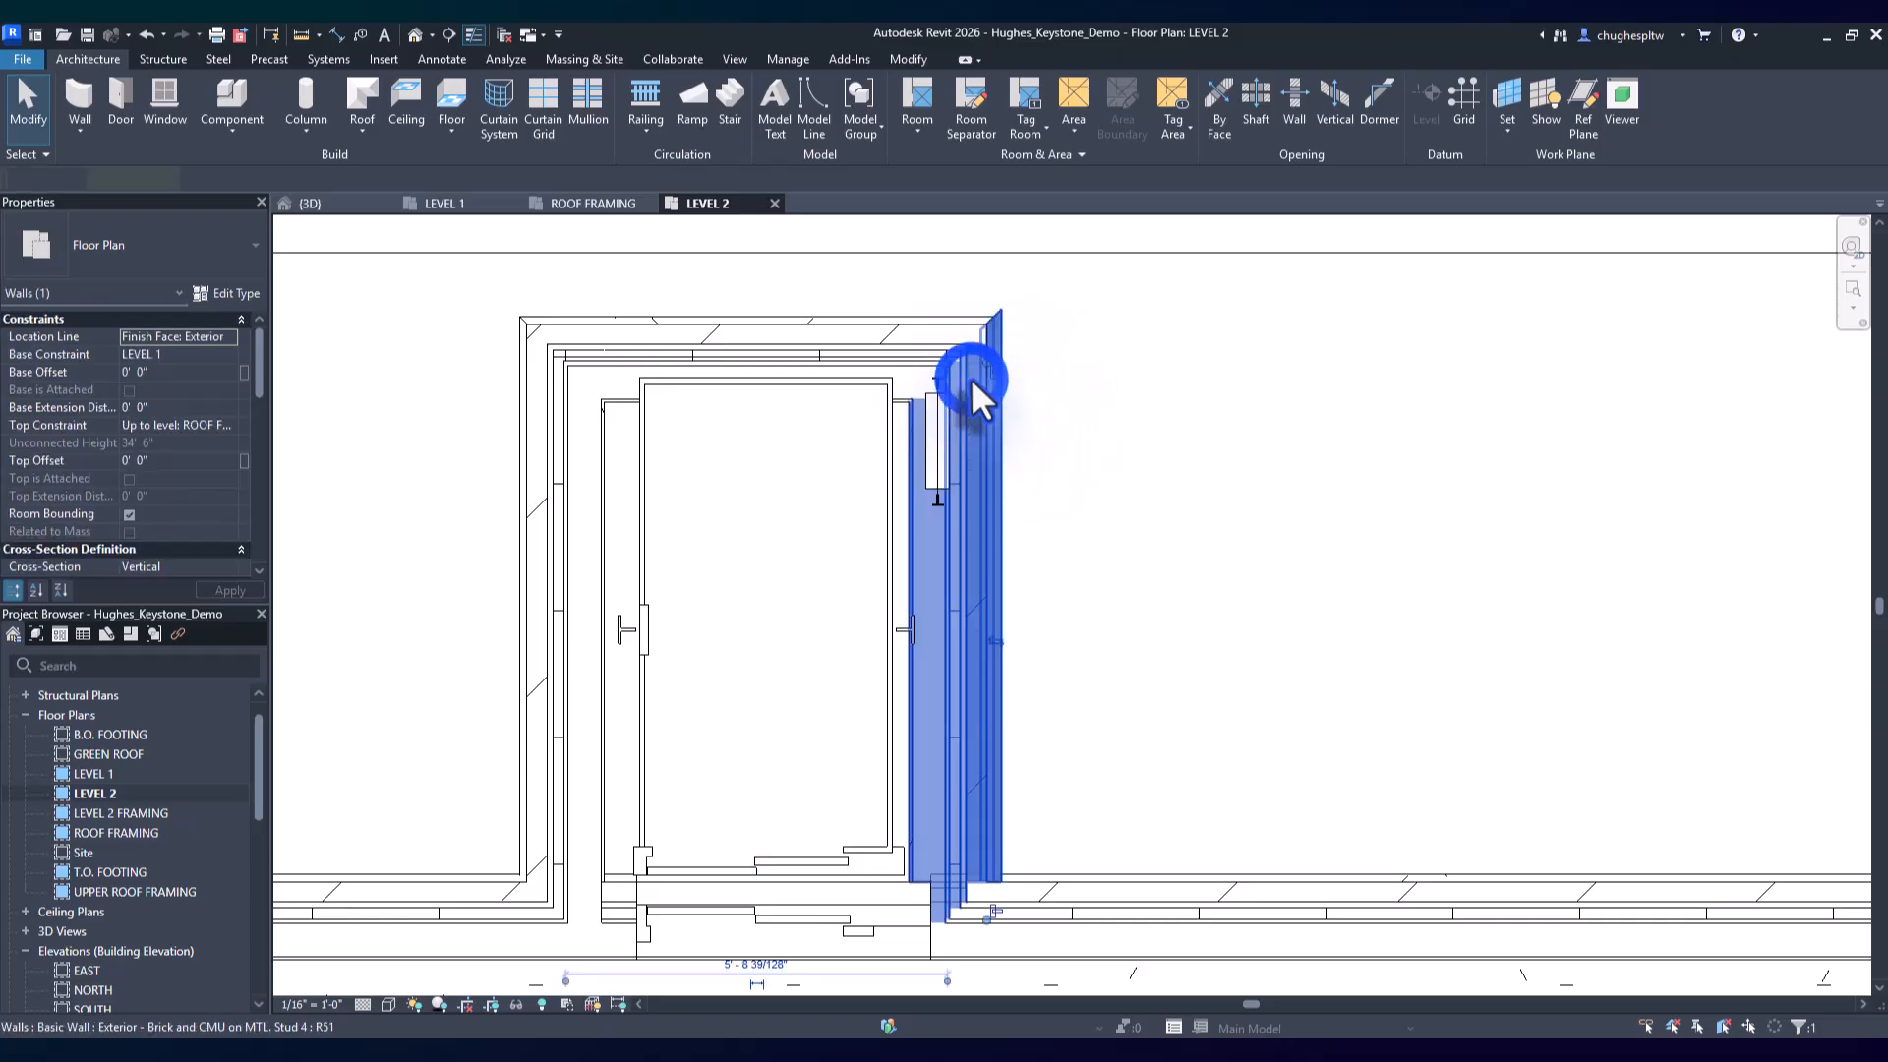
pyautogui.press('Right')
pyautogui.press('Right')
pyautogui.press('Right')
pyautogui.press('Right')
pyautogui.press('Right')
pyautogui.press('Right')
pyautogui.press('Right')
pyautogui.press('Right')
pyautogui.press('Right')
pyautogui.press('Right')
pyautogui.press('Right')
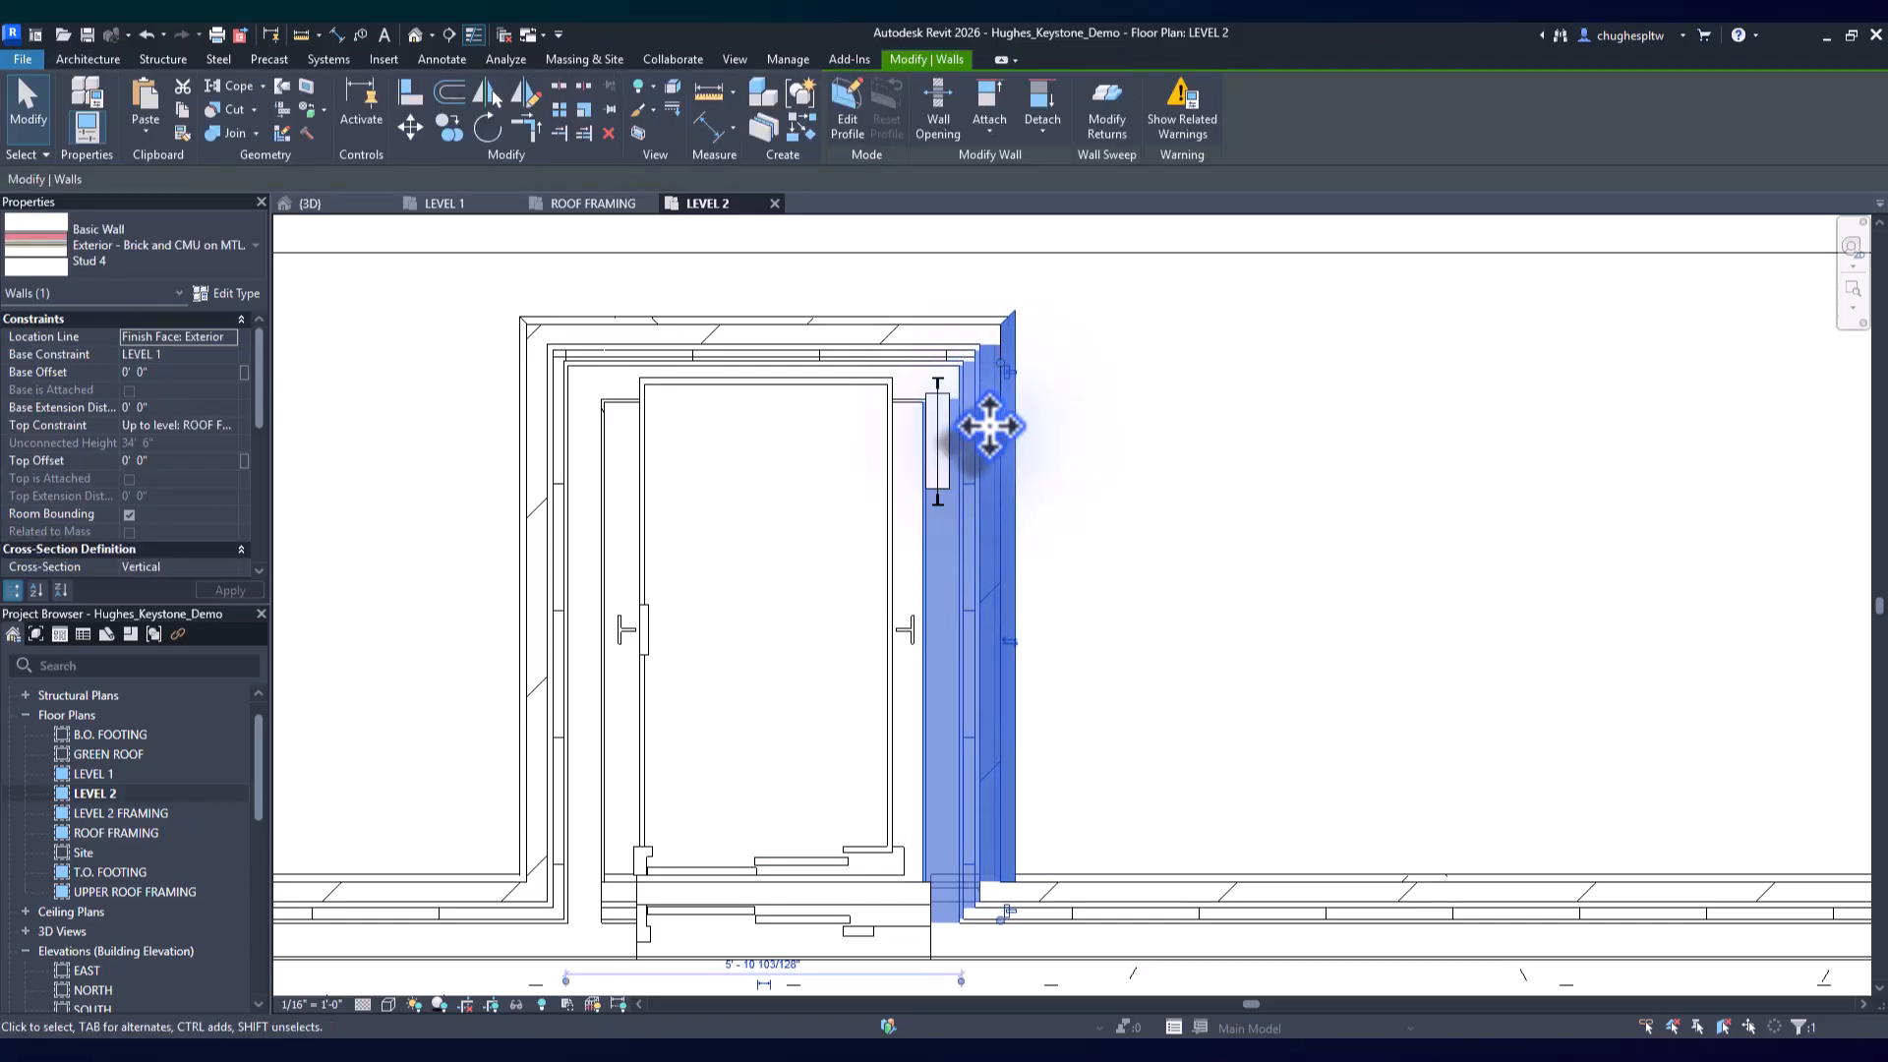
pyautogui.press('Right')
pyautogui.press('Right')
pyautogui.press('Right')
pyautogui.press('Right')
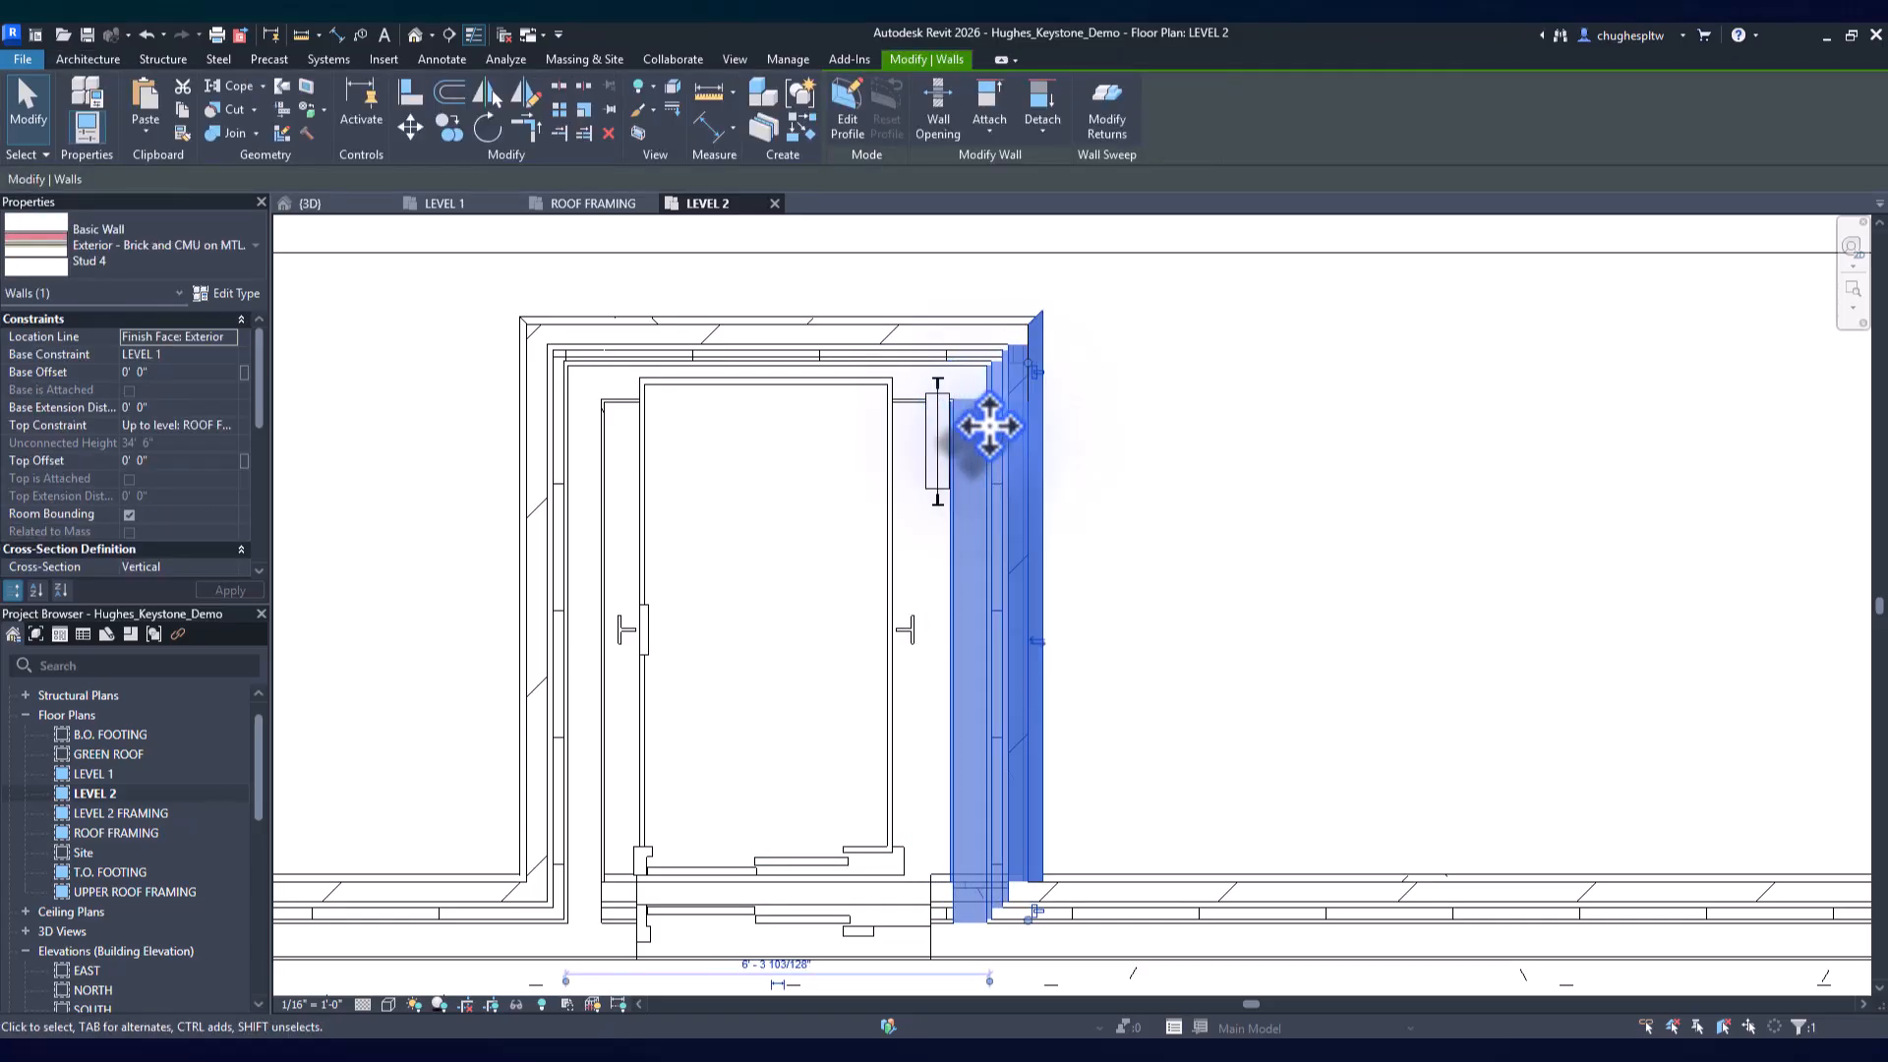
pyautogui.press('Right')
pyautogui.press('Right')
pyautogui.press('Right')
pyautogui.press('Right')
pyautogui.press('Right')
pyautogui.press('Right')
pyautogui.press('Right')
pyautogui.press('Right')
pyautogui.press('Right')
pyautogui.press('Right')
pyautogui.press('Right')
pyautogui.press('Right')
pyautogui.press('Right')
pyautogui.press('Right')
pyautogui.press('Right')
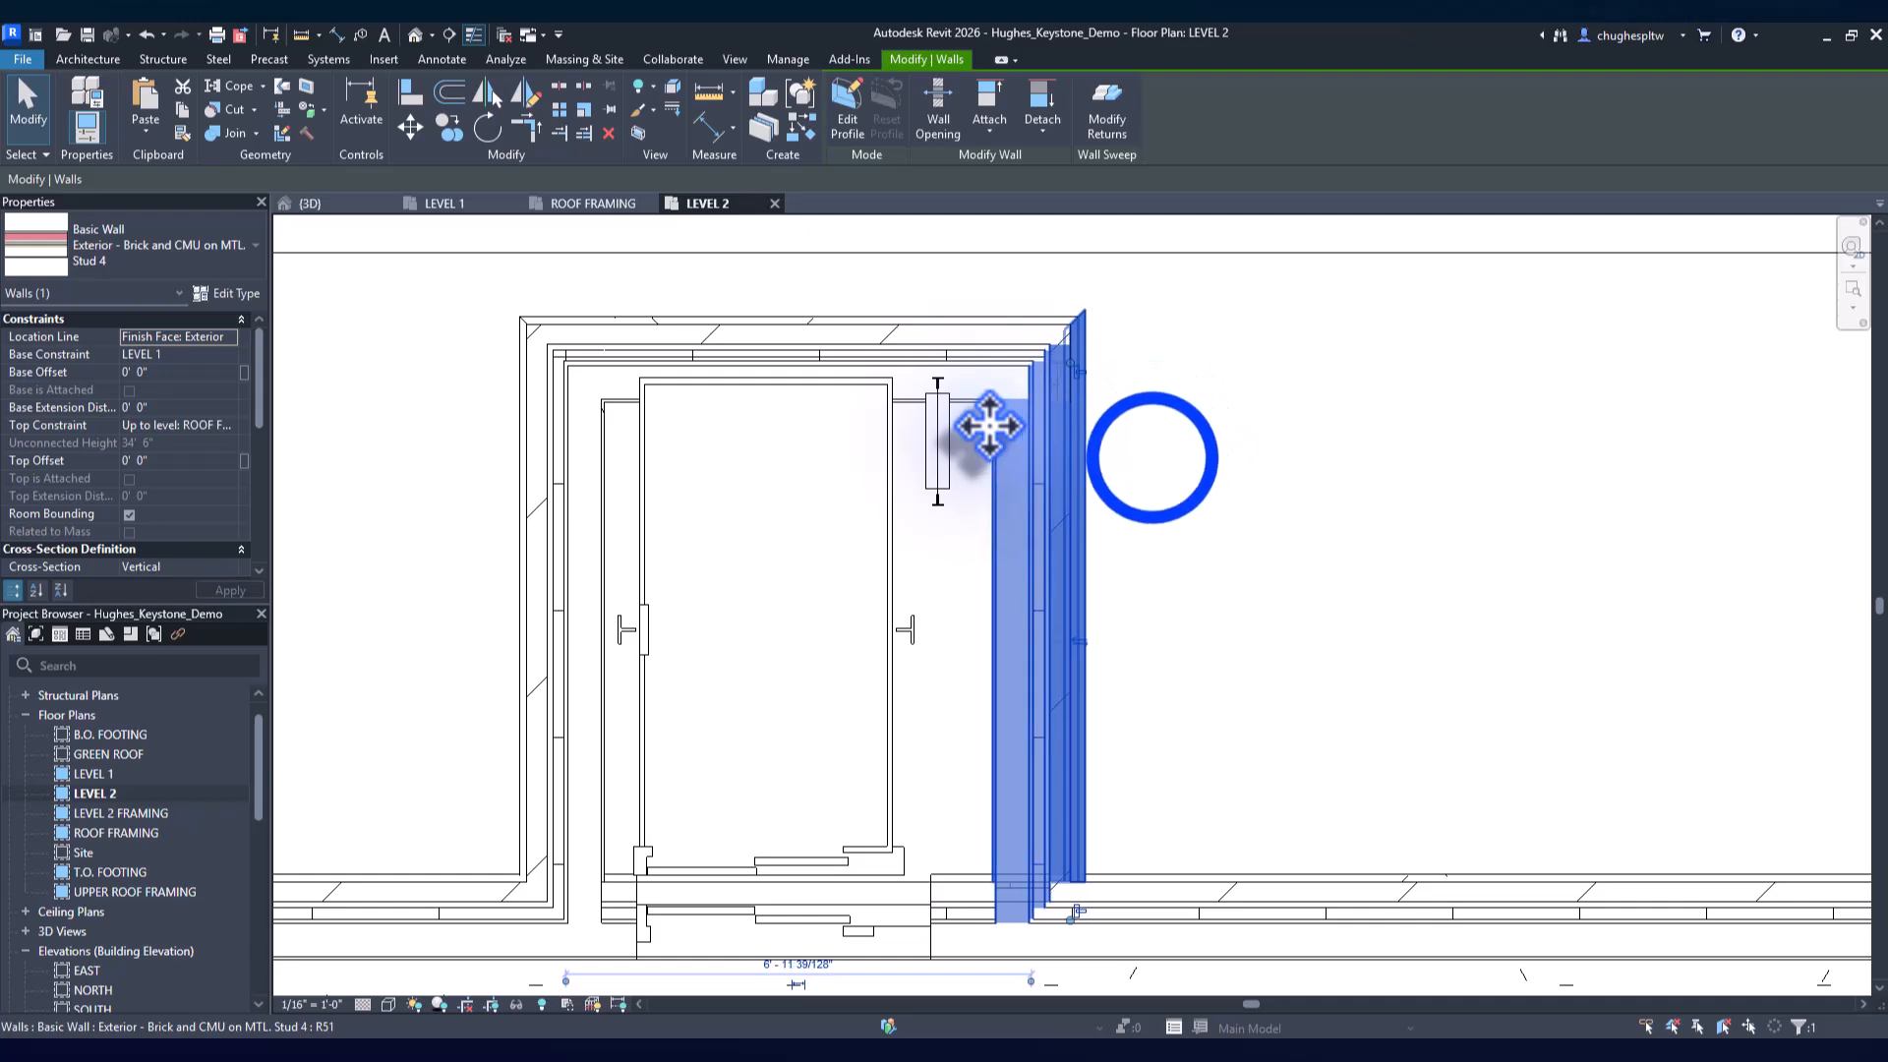
pyautogui.click(1153, 458)
# Move the shaft's back wall outward to about 10'-5" from the grid line along the exterior wall, leaving clearance behind the elevator
pyautogui.click(960, 487)
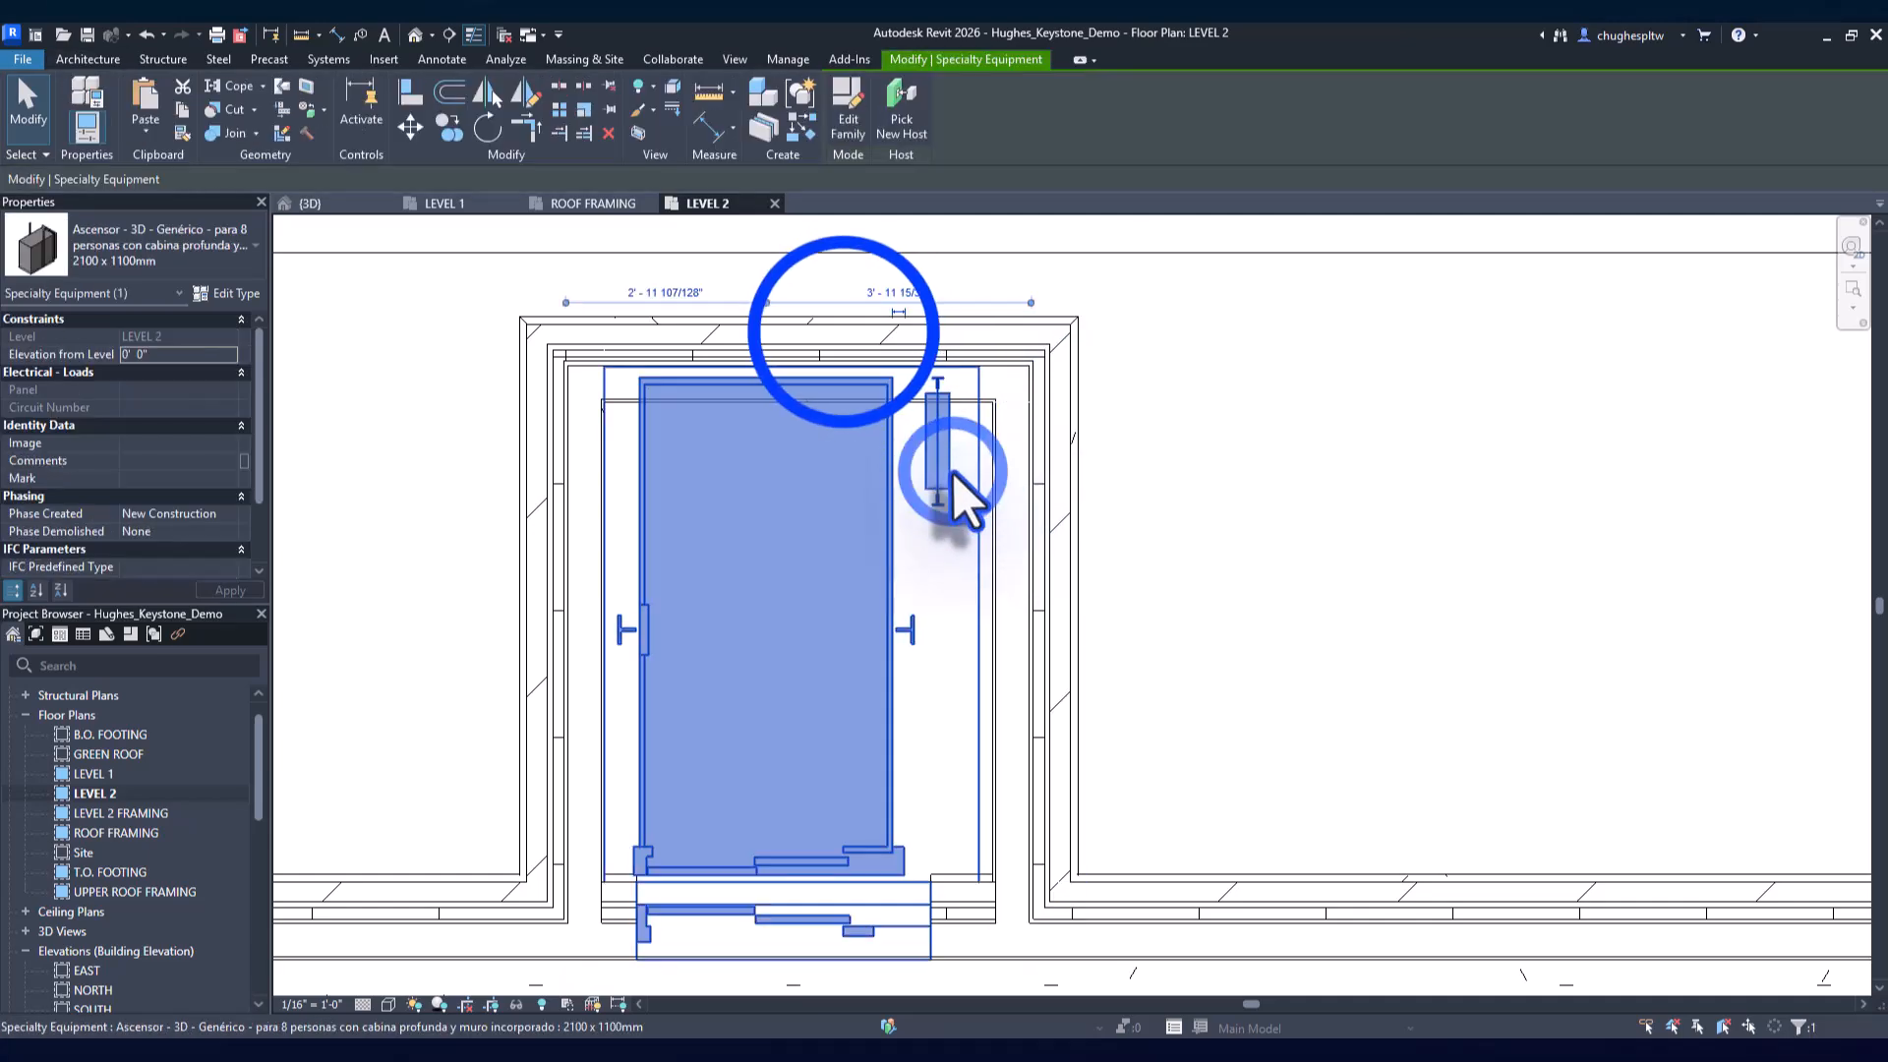
pyautogui.click(844, 332)
pyautogui.scroll(2, 801, 349)
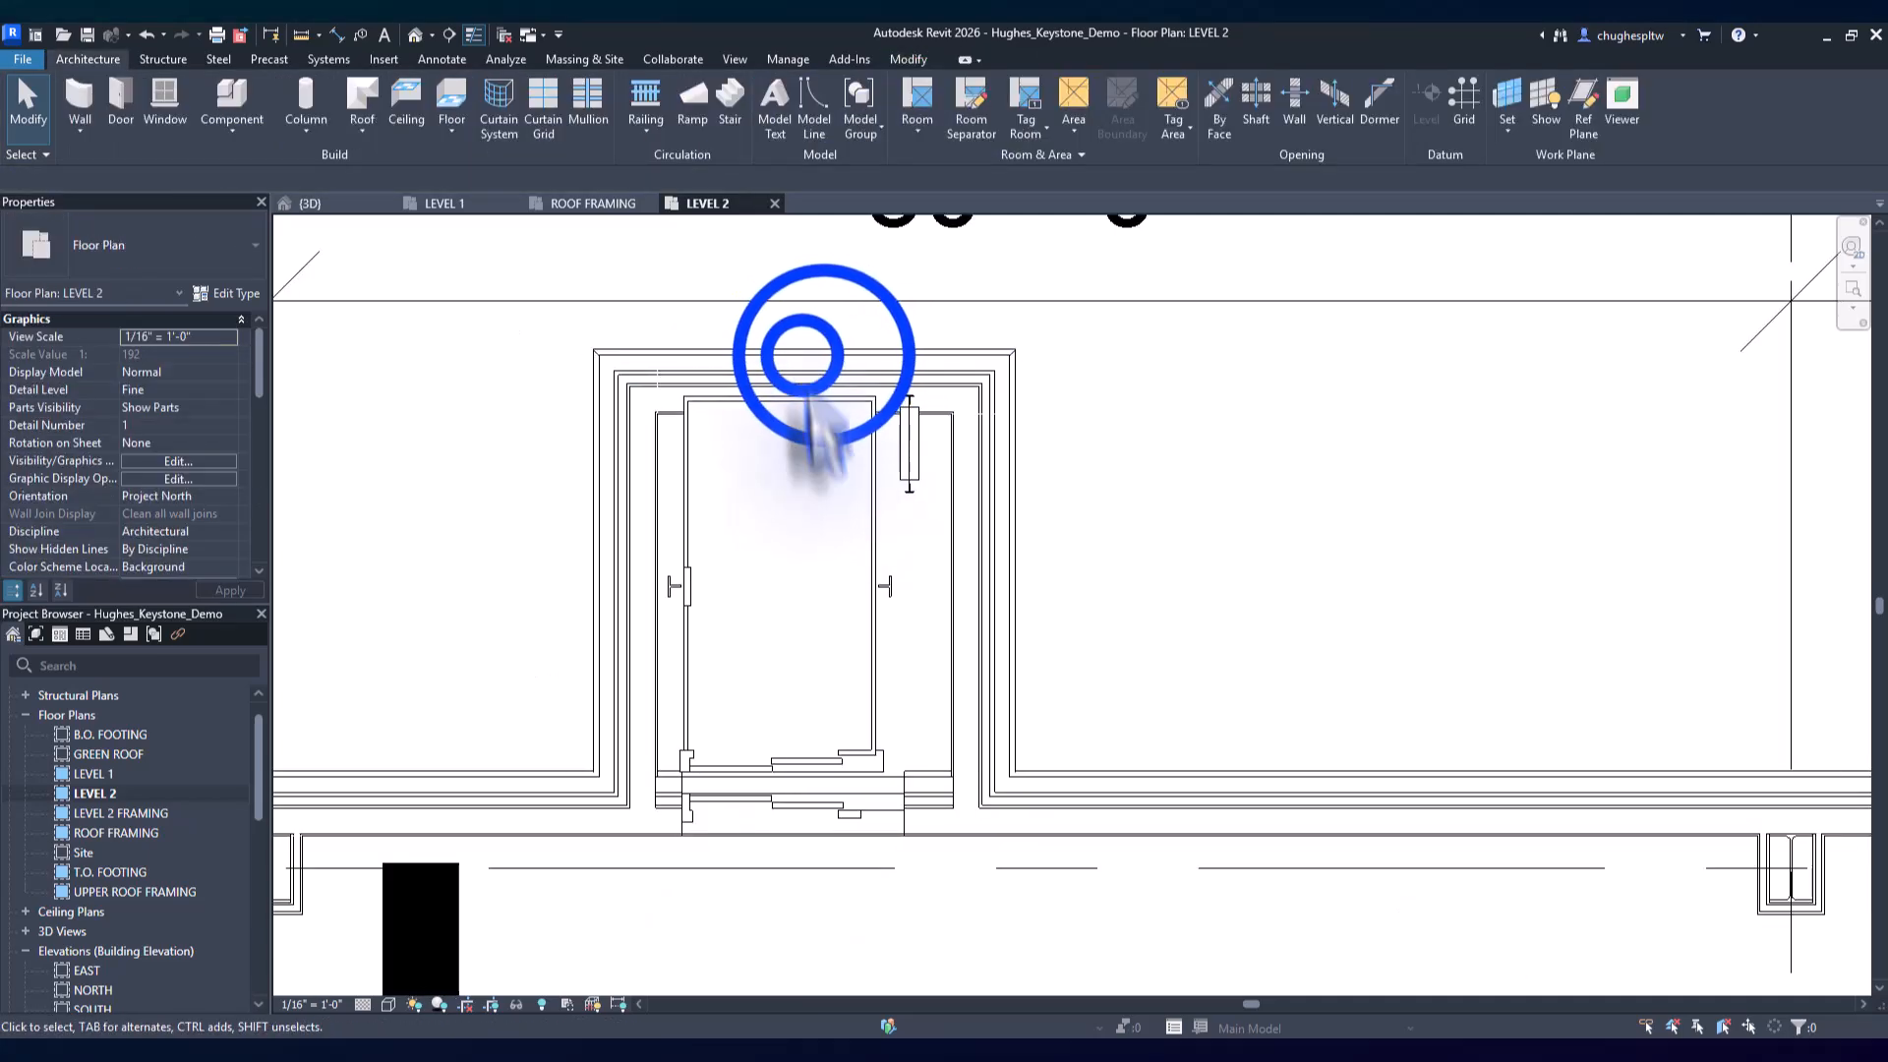
pyautogui.click(801, 354)
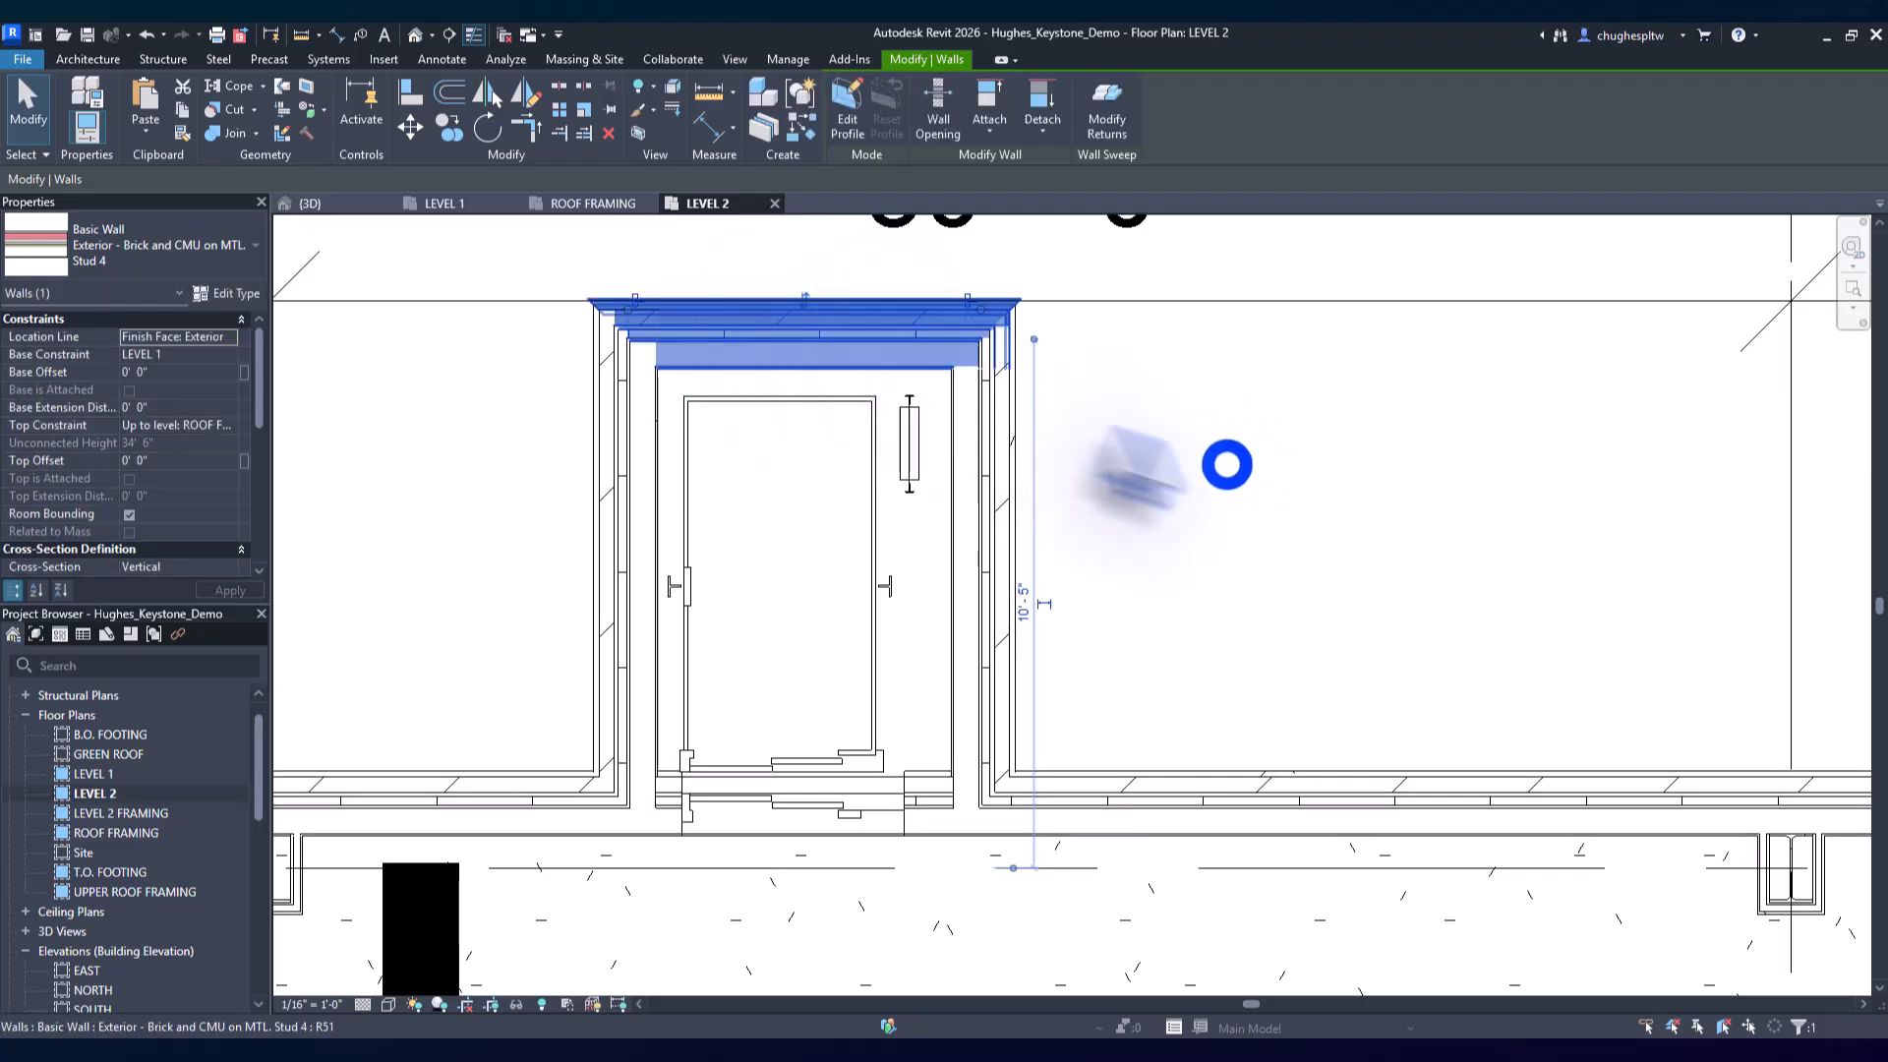
pyautogui.click(1225, 465)
pyautogui.click(726, 406)
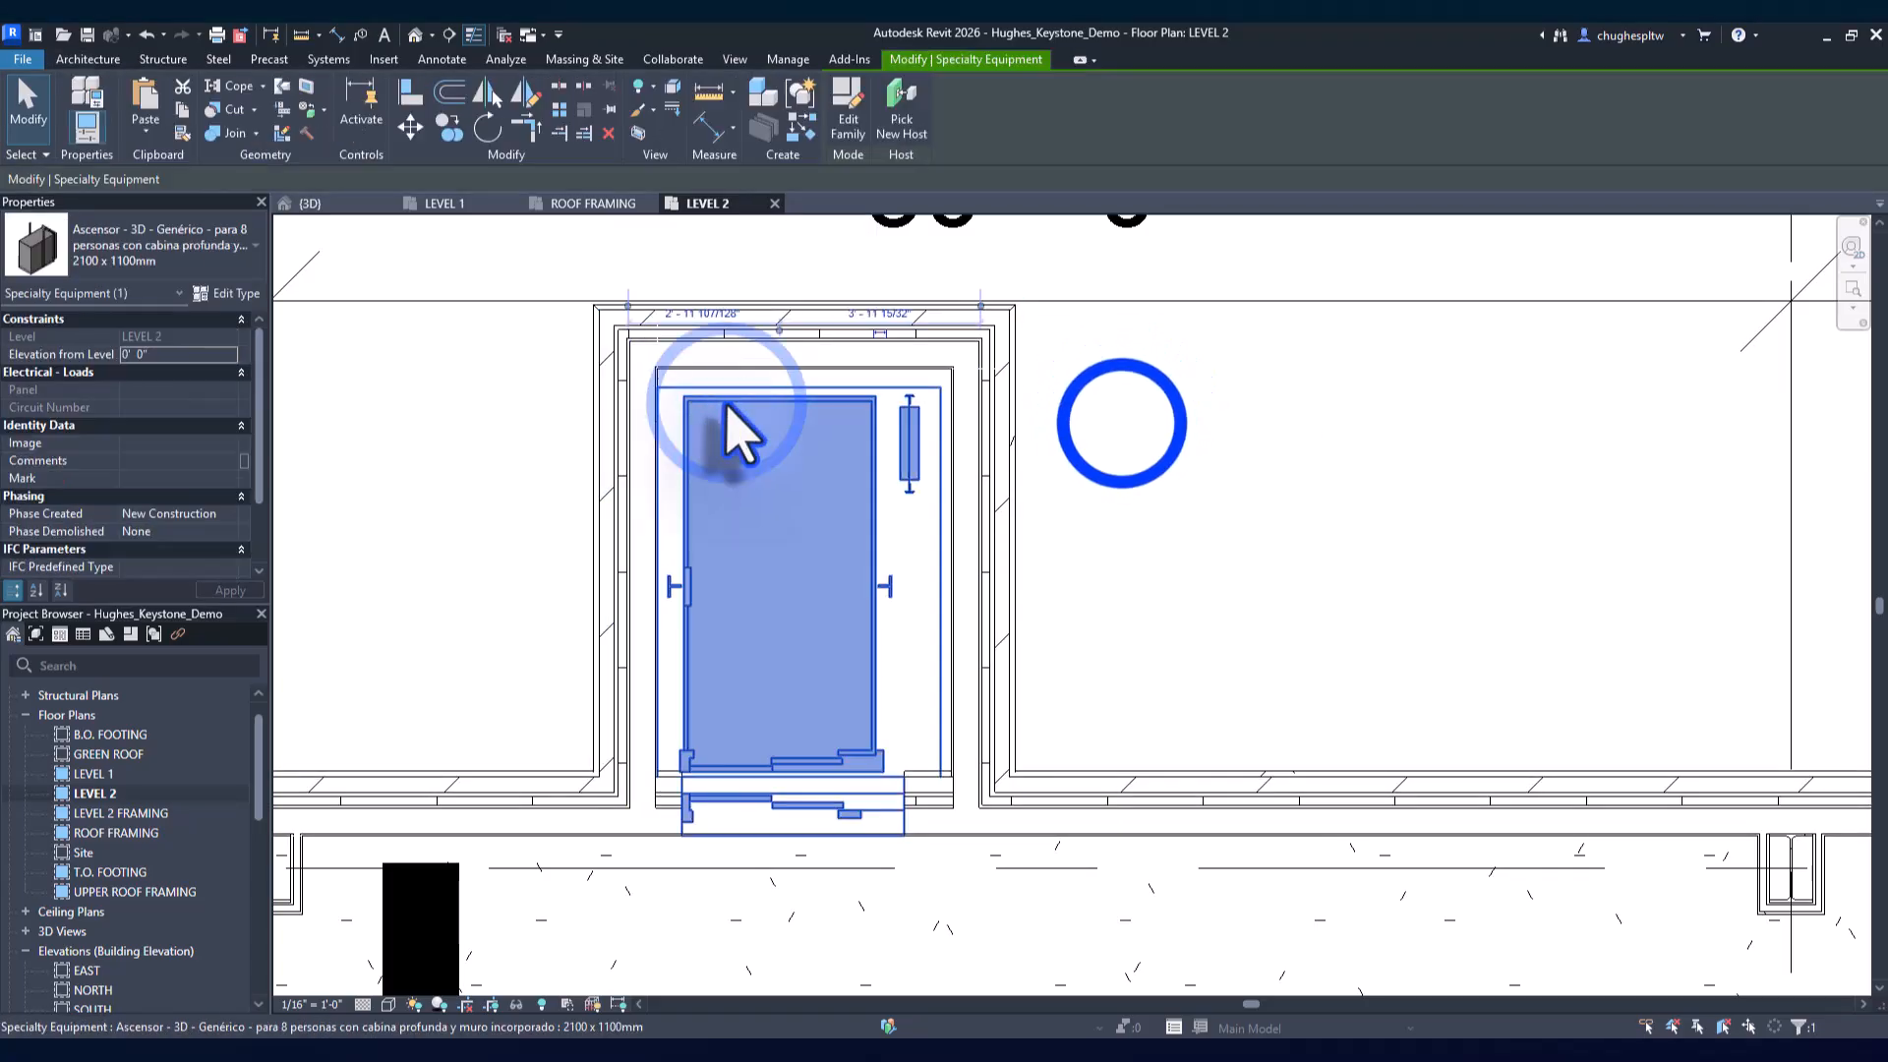
pyautogui.click(1119, 422)
# Align the inner face of the shaft's back wall with the elevator's rear reference line and lock the alignment
pyautogui.click(782, 312)
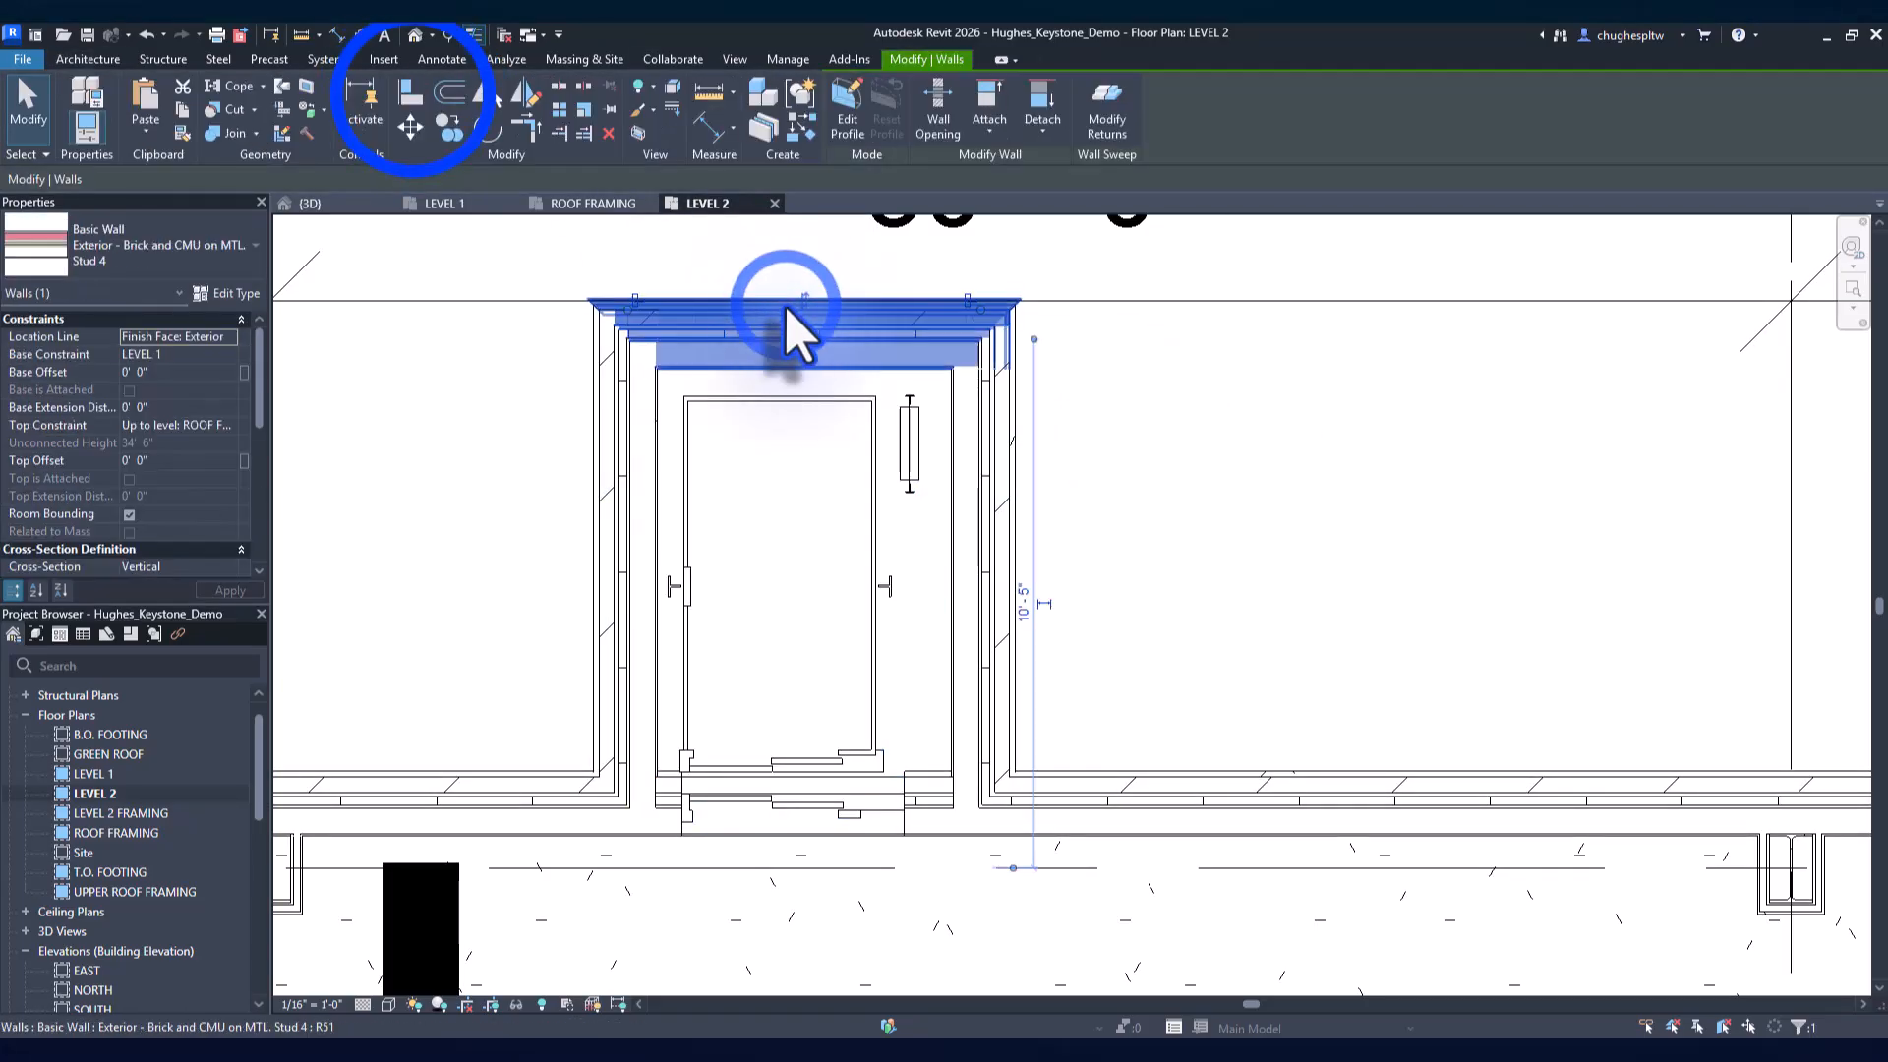
pyautogui.click(411, 94)
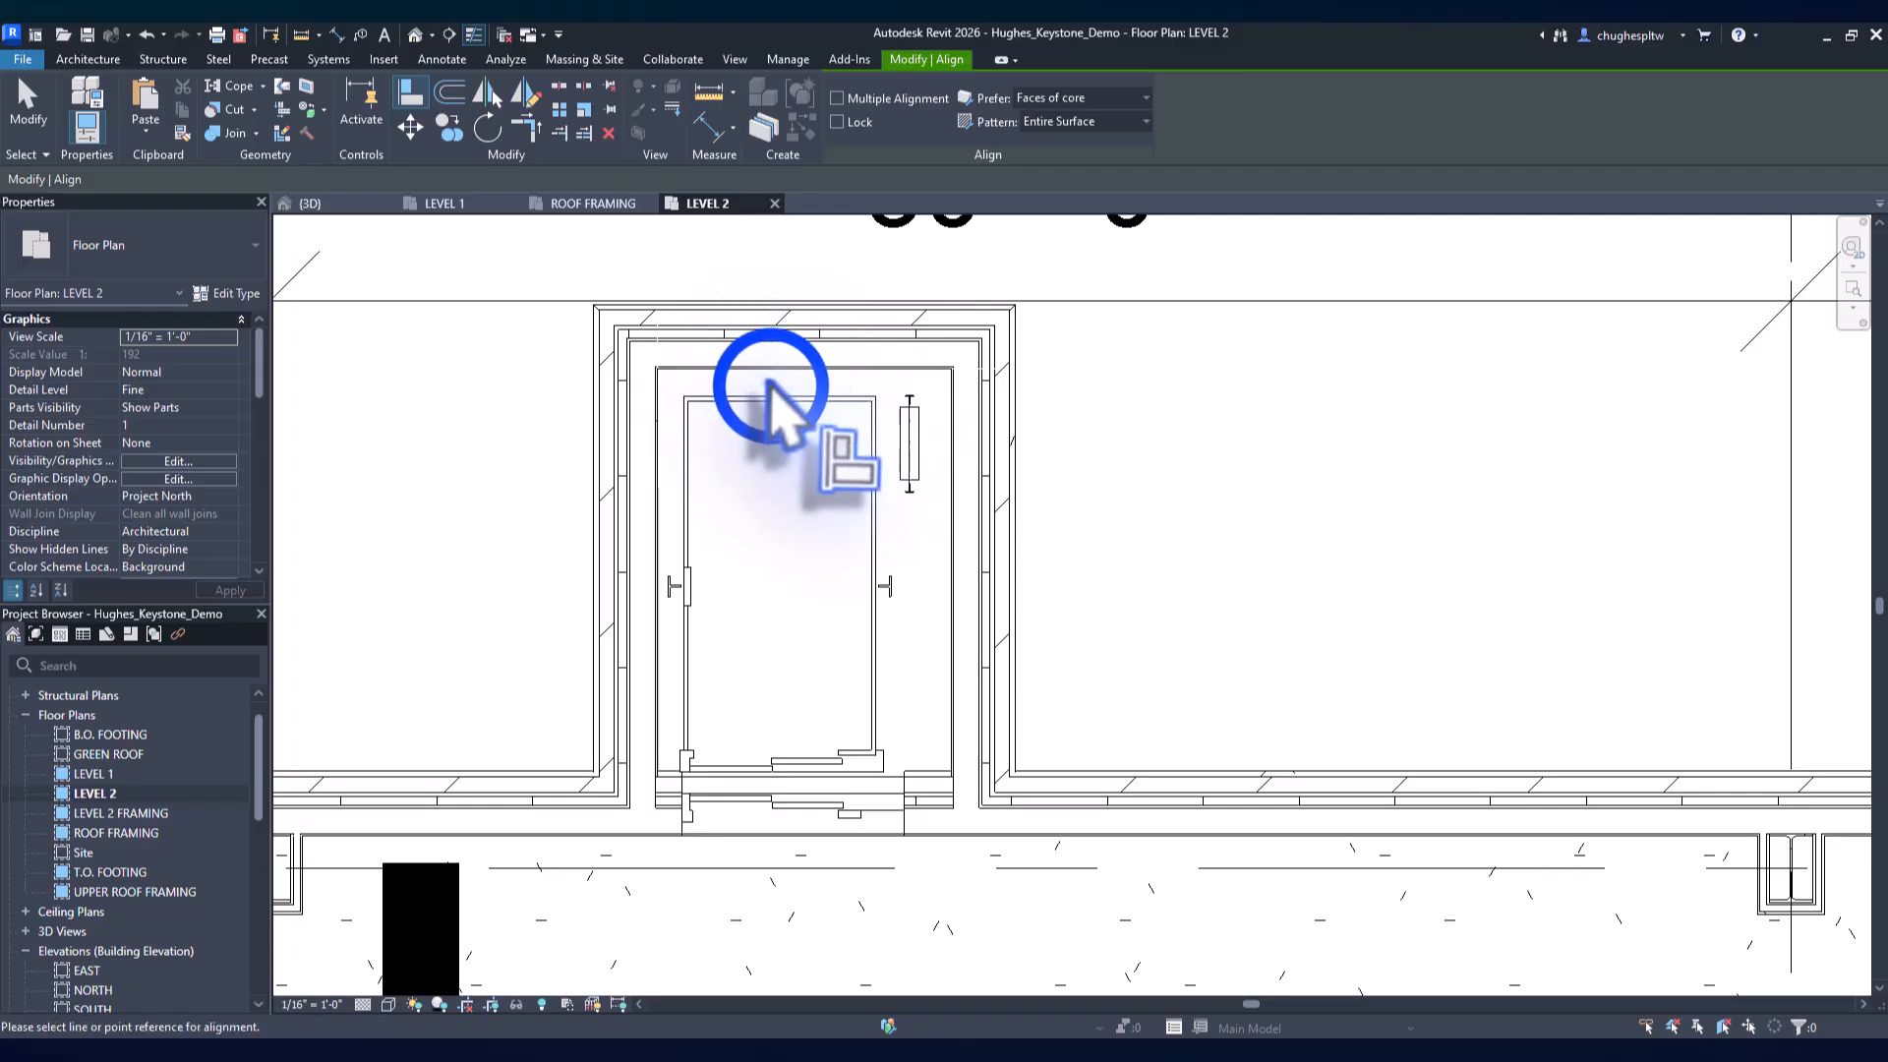
pyautogui.click(771, 385)
pyautogui.click(769, 370)
pyautogui.scroll(3, 769, 372)
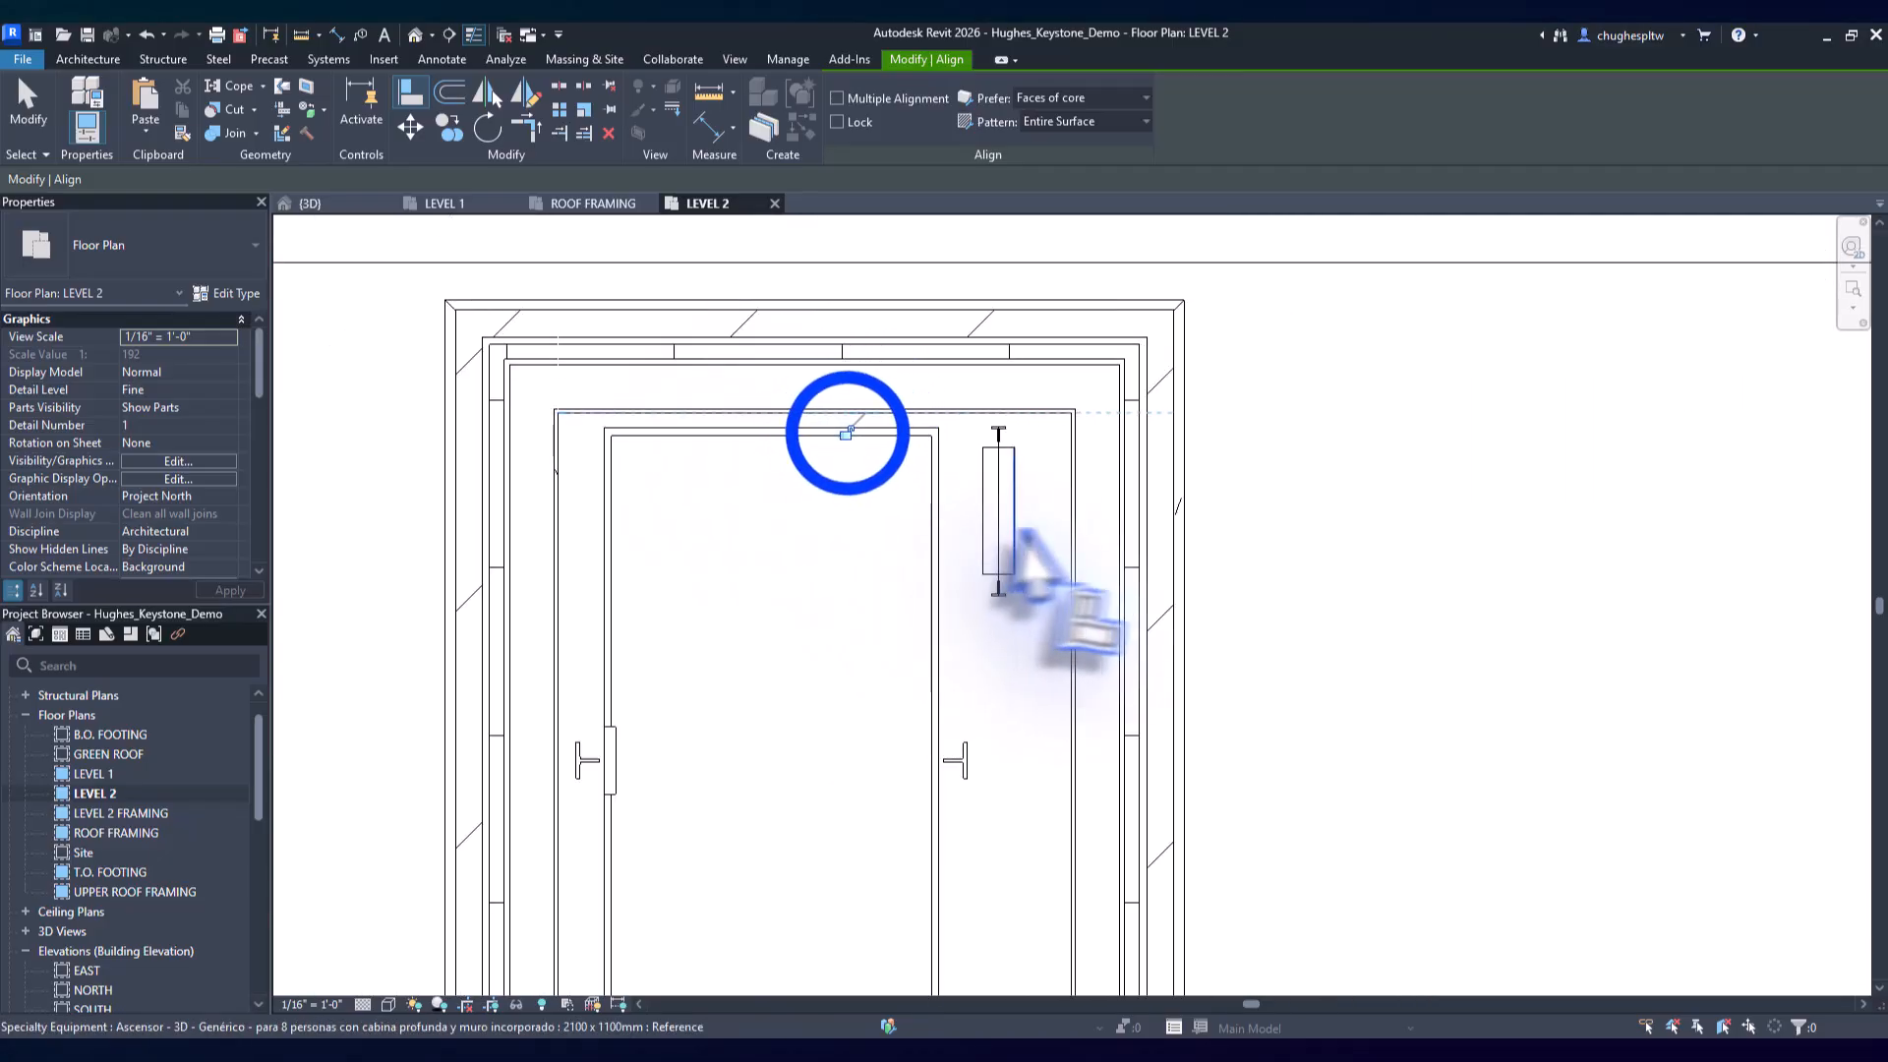
pyautogui.click(841, 437)
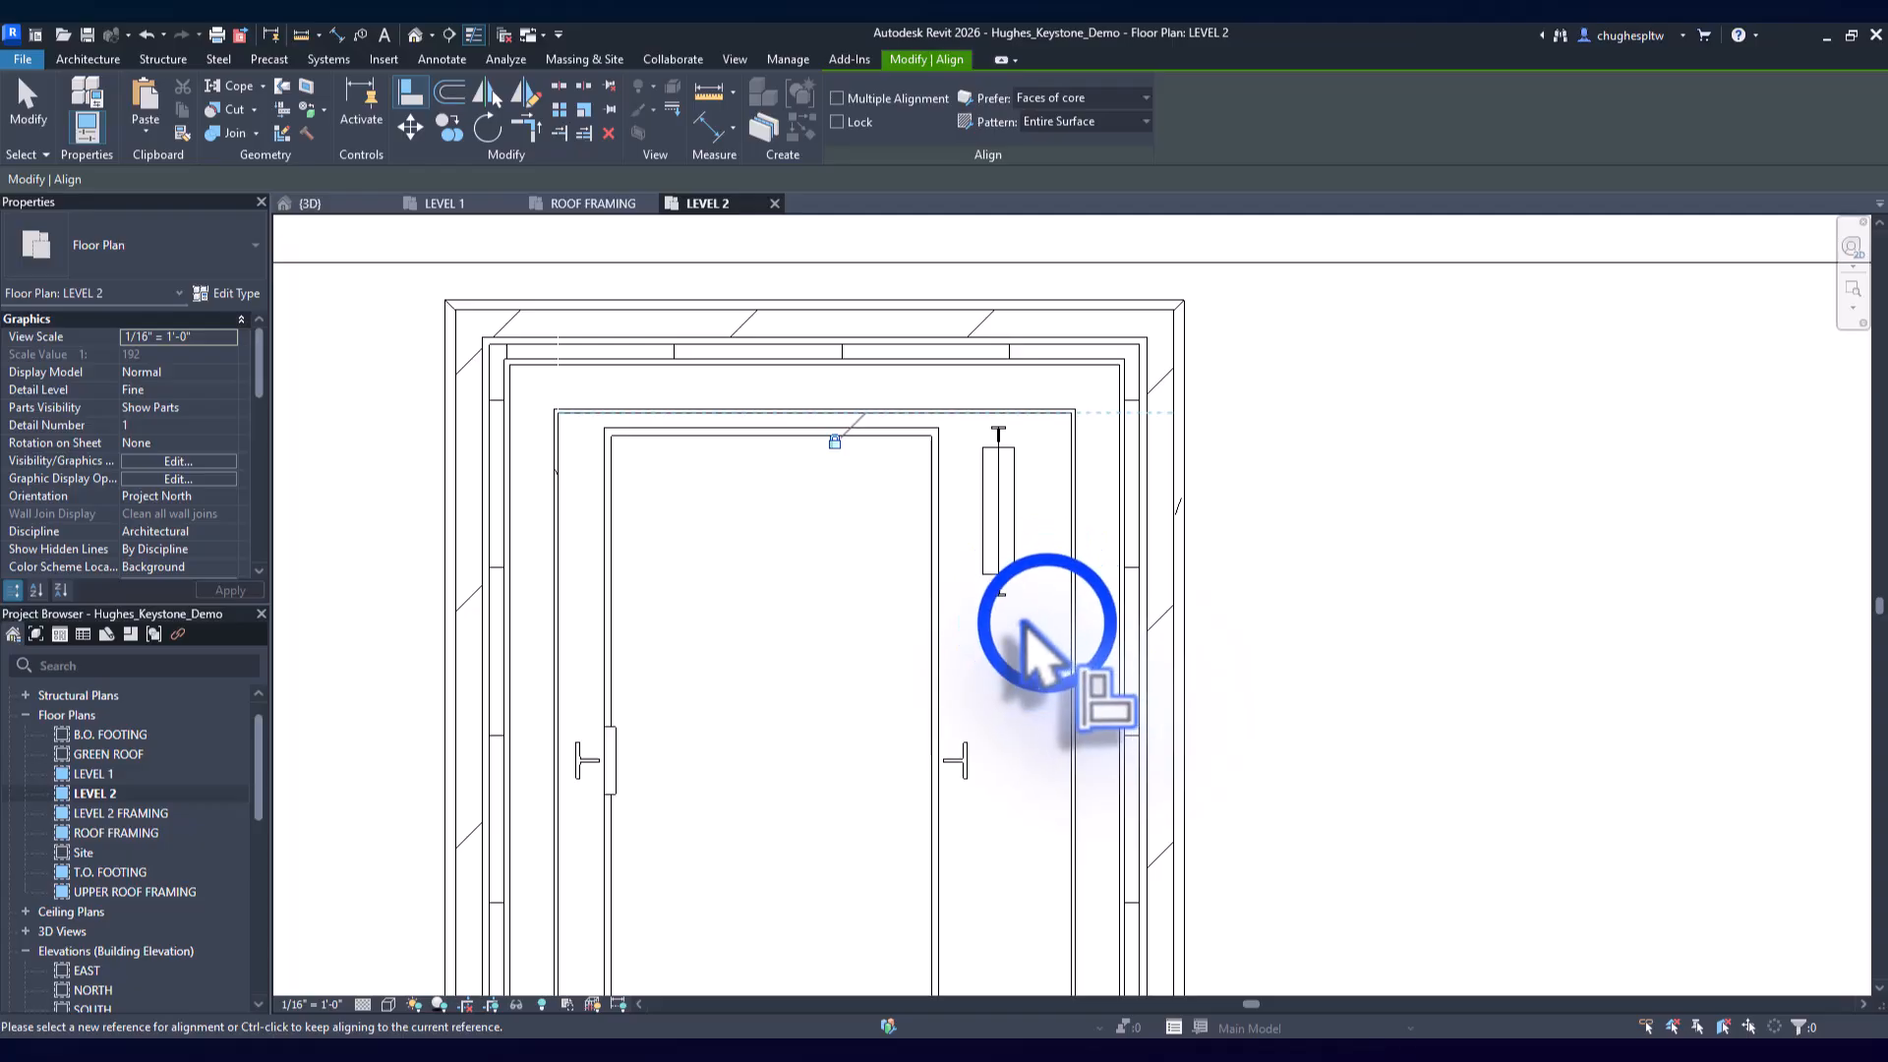
# Align the inner face of the shaft wall nearest grid 4 with the elevator's side reference line, lock it and end the Align command
pyautogui.click(1048, 623)
pyautogui.click(1068, 624)
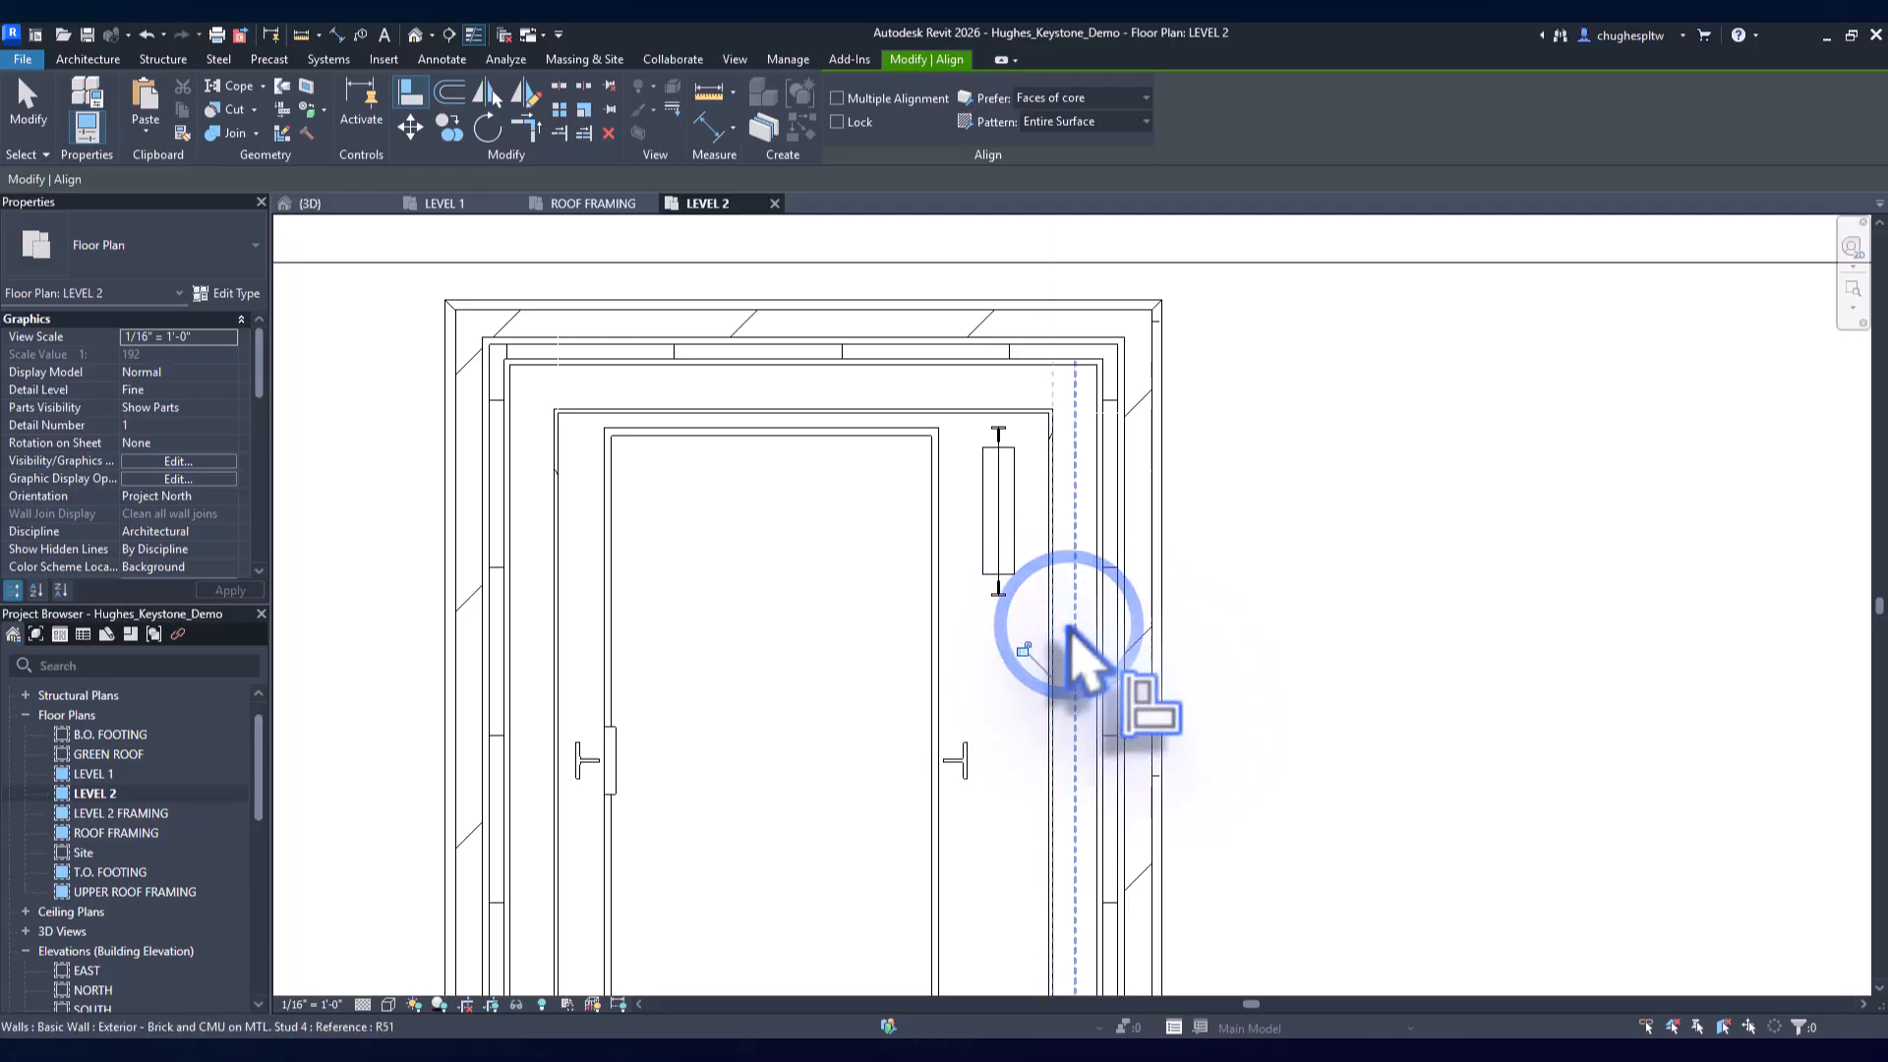
pyautogui.click(1024, 649)
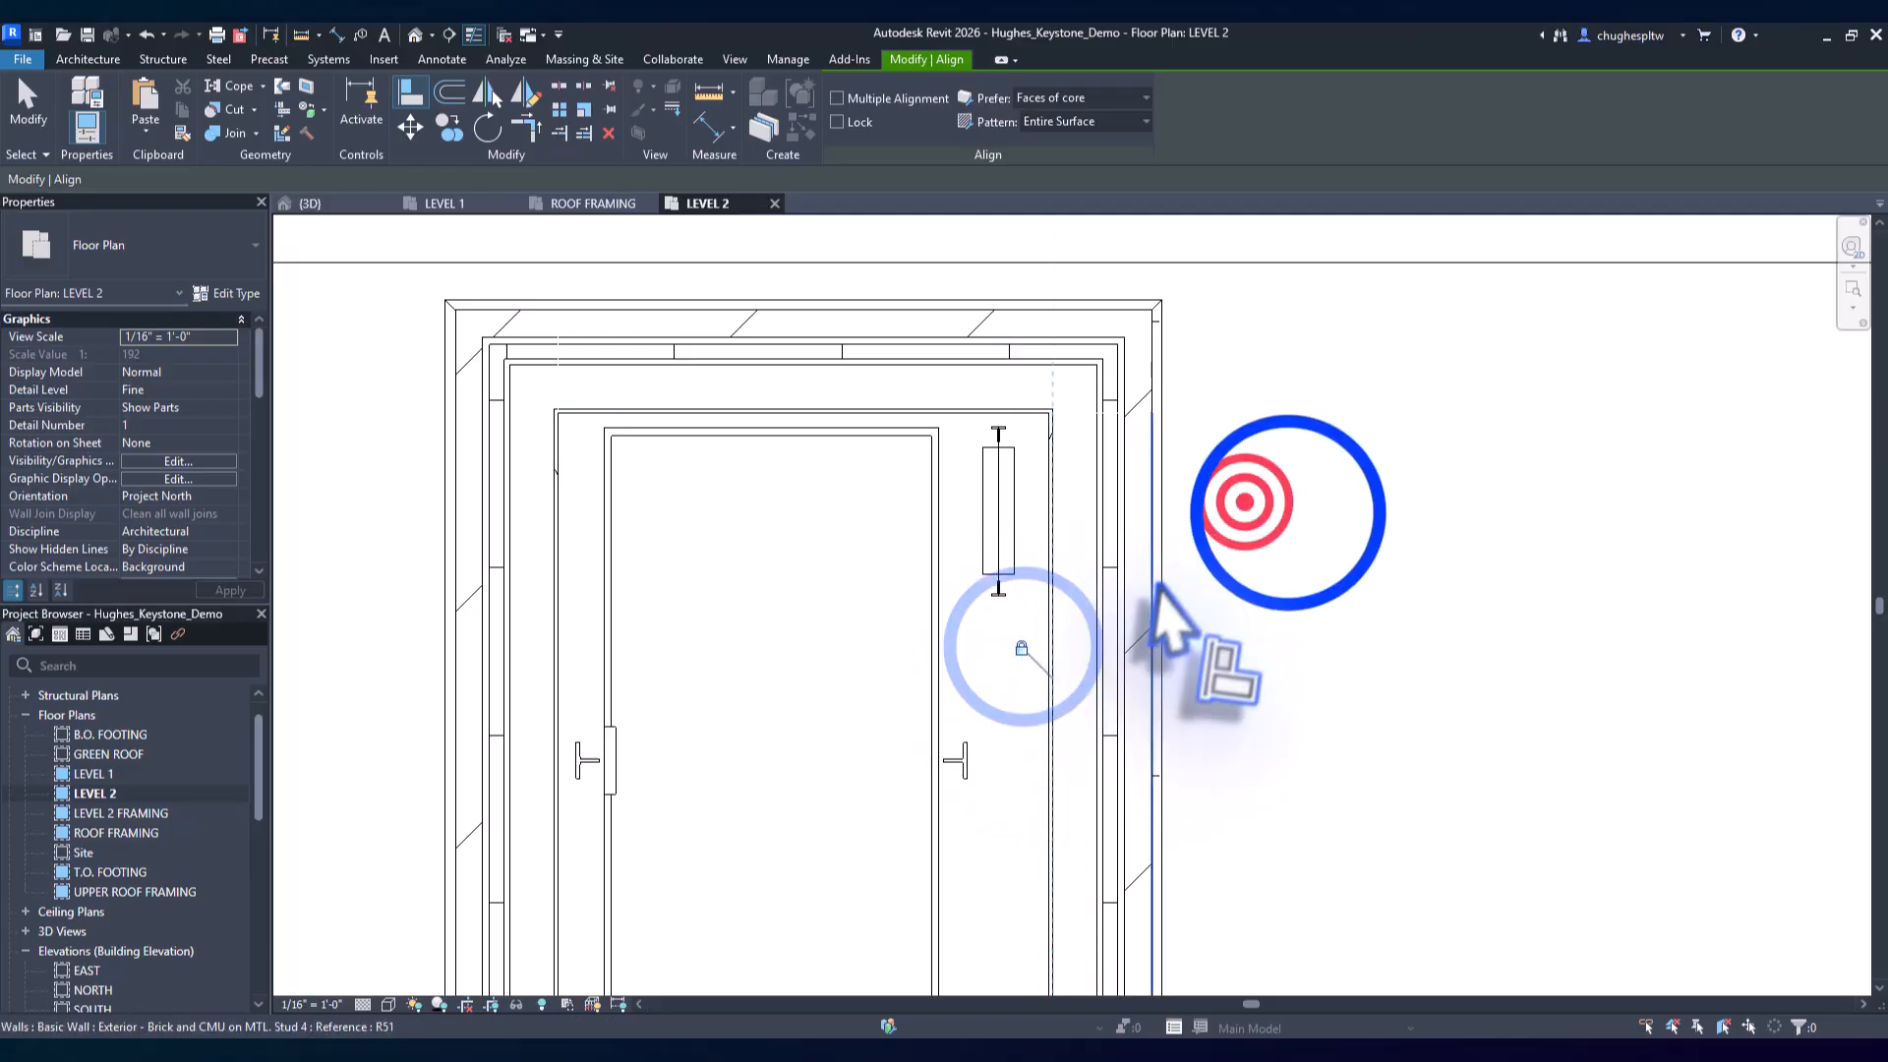
pyautogui.scroll(-3, 1161, 576)
pyautogui.rightClick(1211, 495)
pyautogui.click(1255, 507)
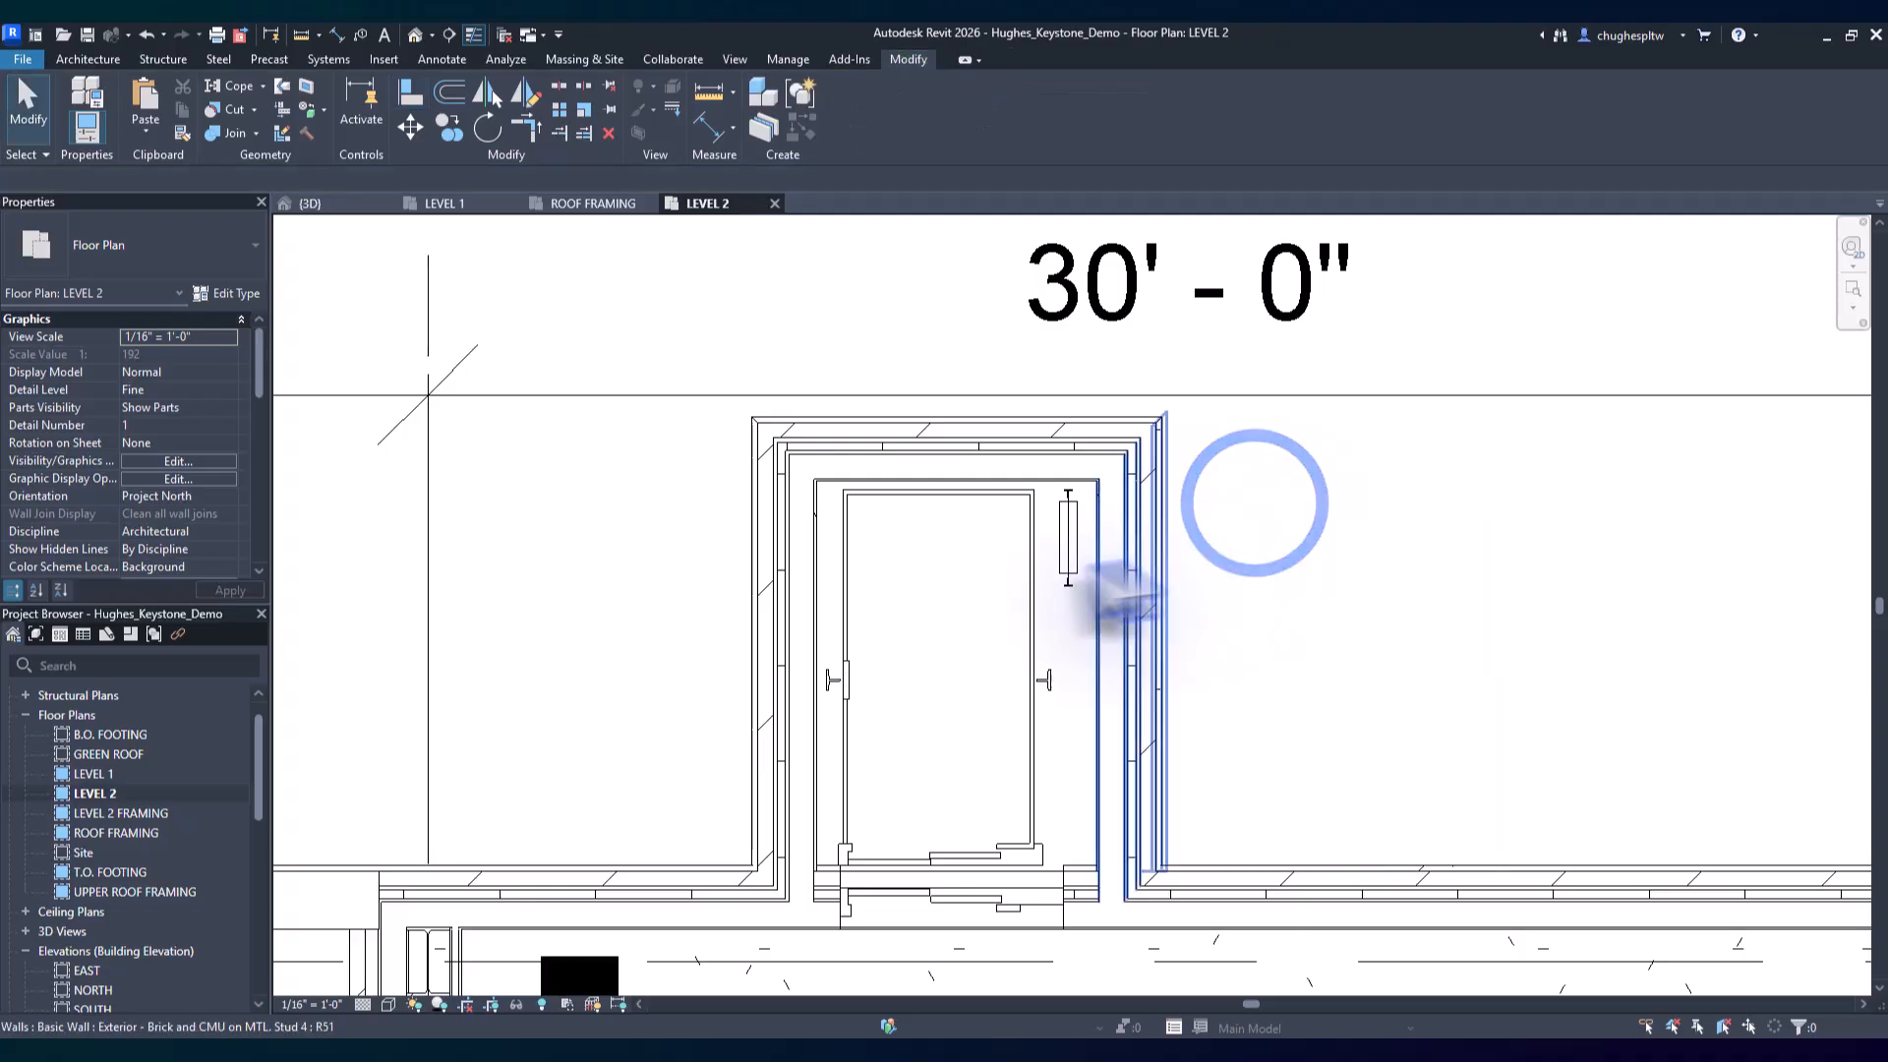
# Switch to the 3D view and examine the building's roof terrace and left side up close and from a low angle
pyautogui.scroll(-2, 983, 570)
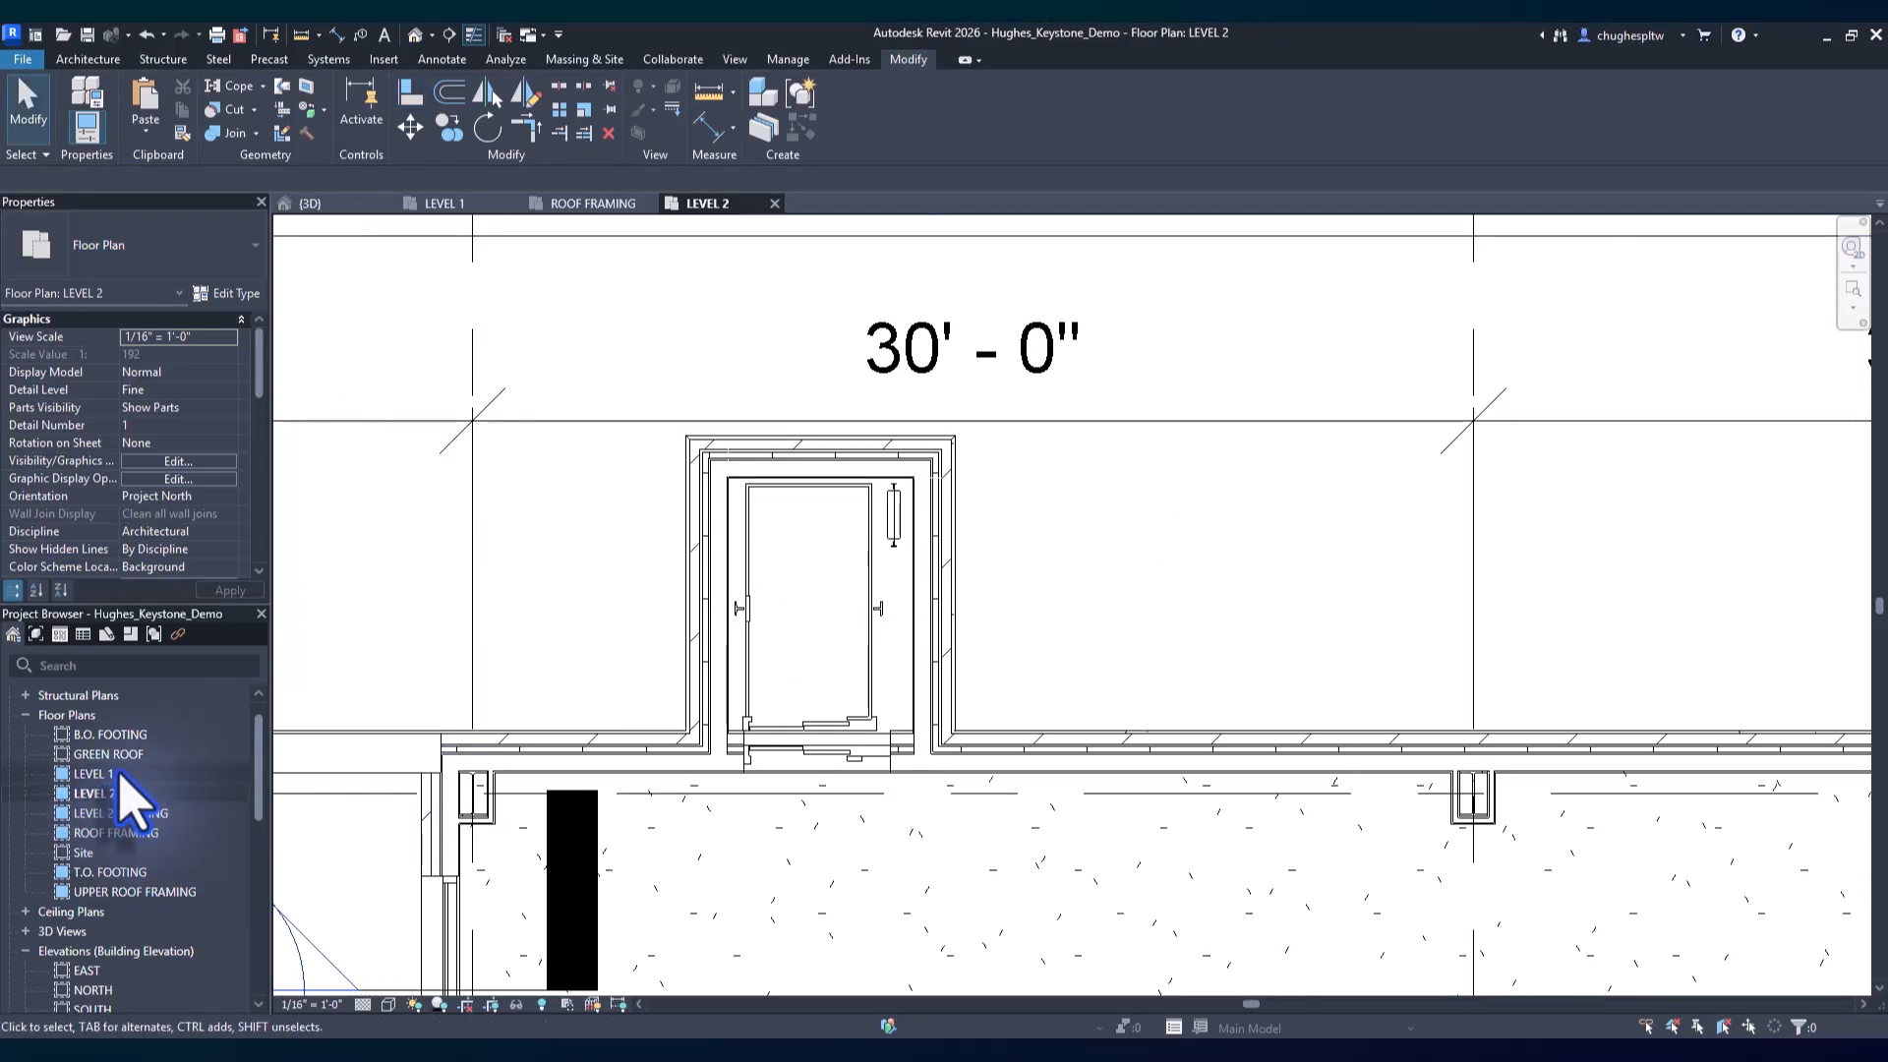
pyautogui.click(356, 204)
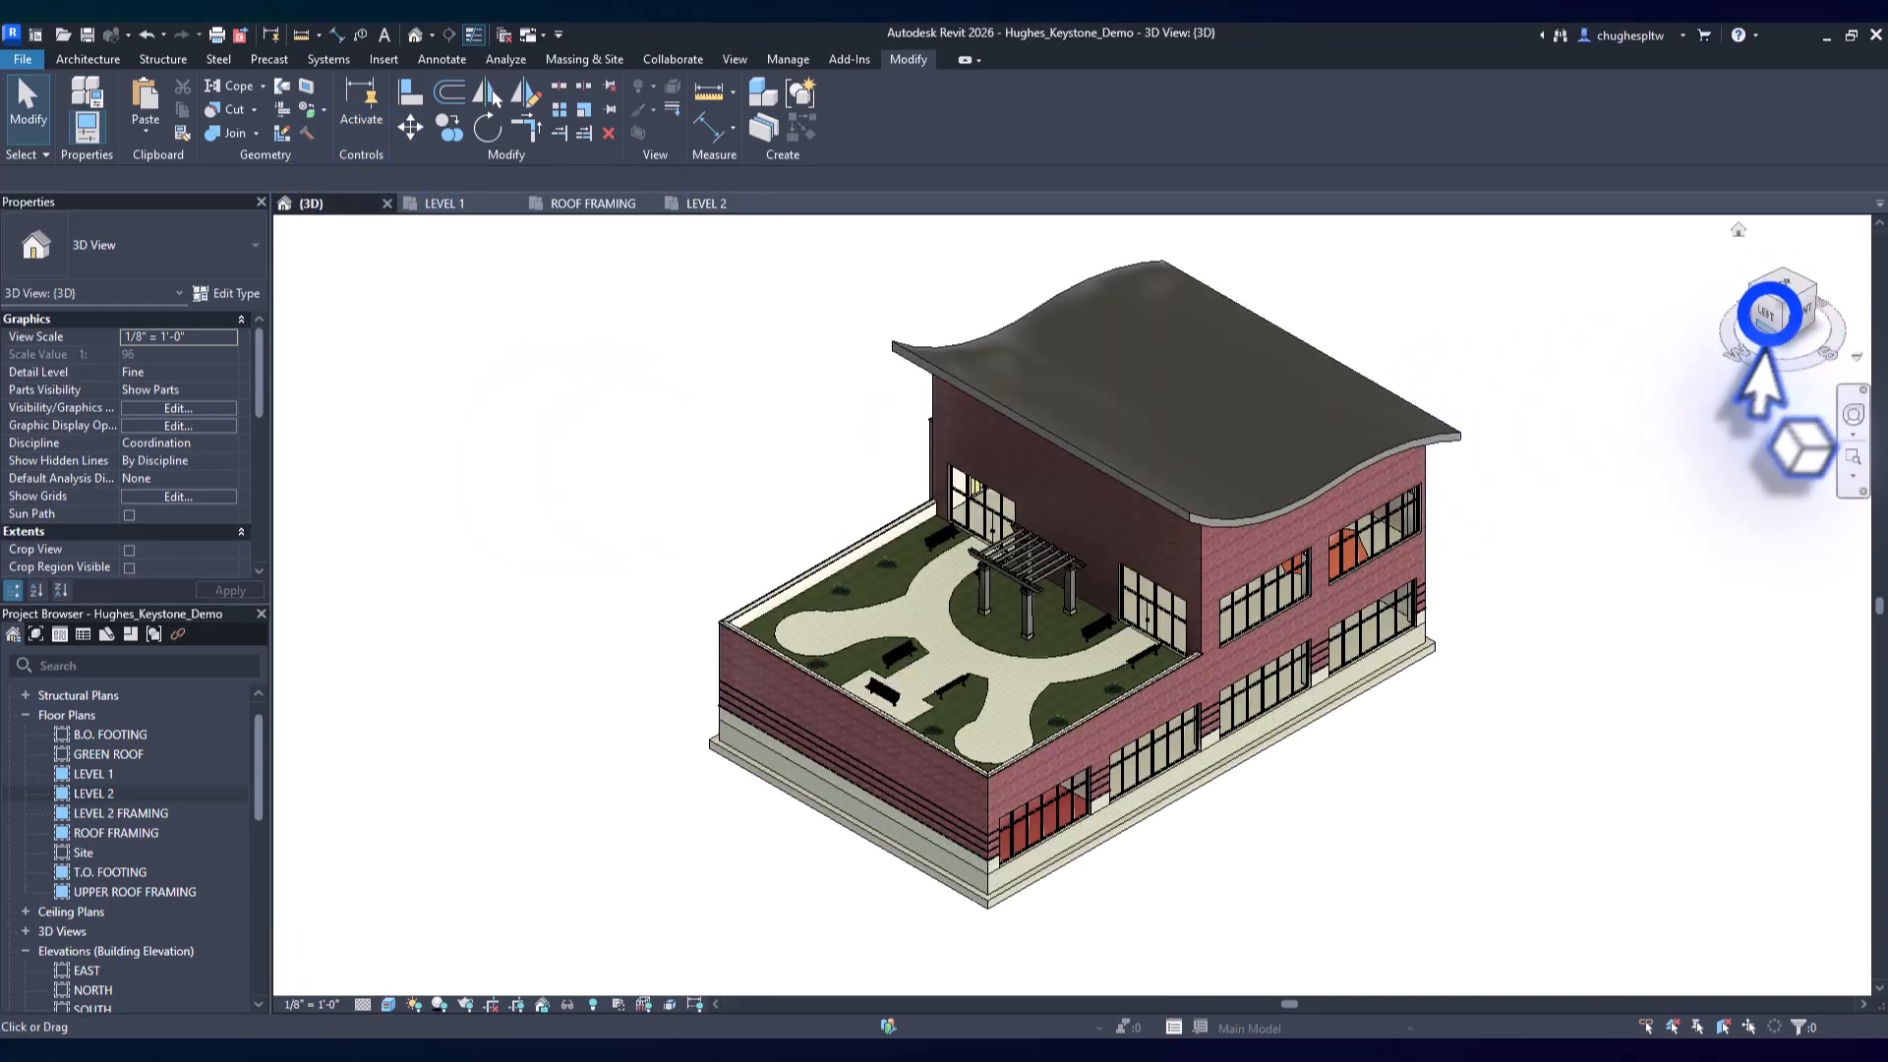
pyautogui.click(1768, 315)
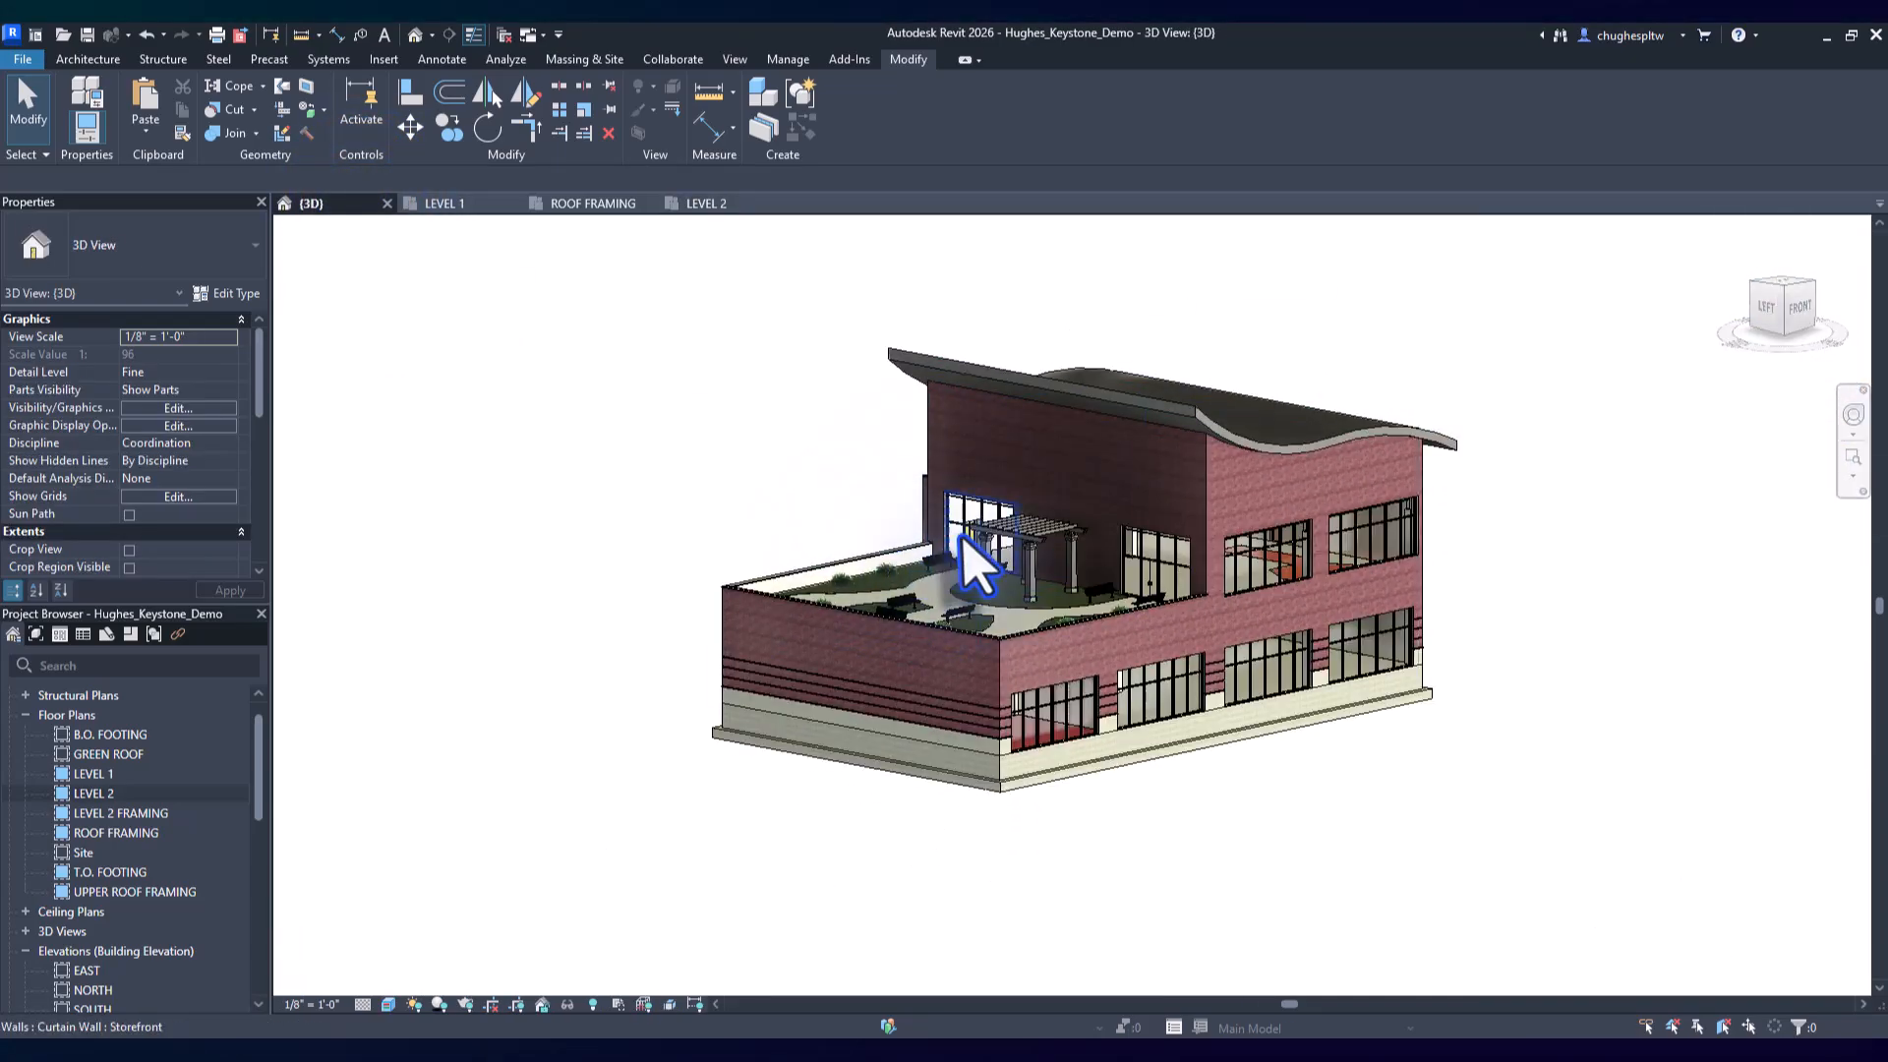
pyautogui.scroll(6, 974, 566)
pyautogui.scroll(-1, 826, 590)
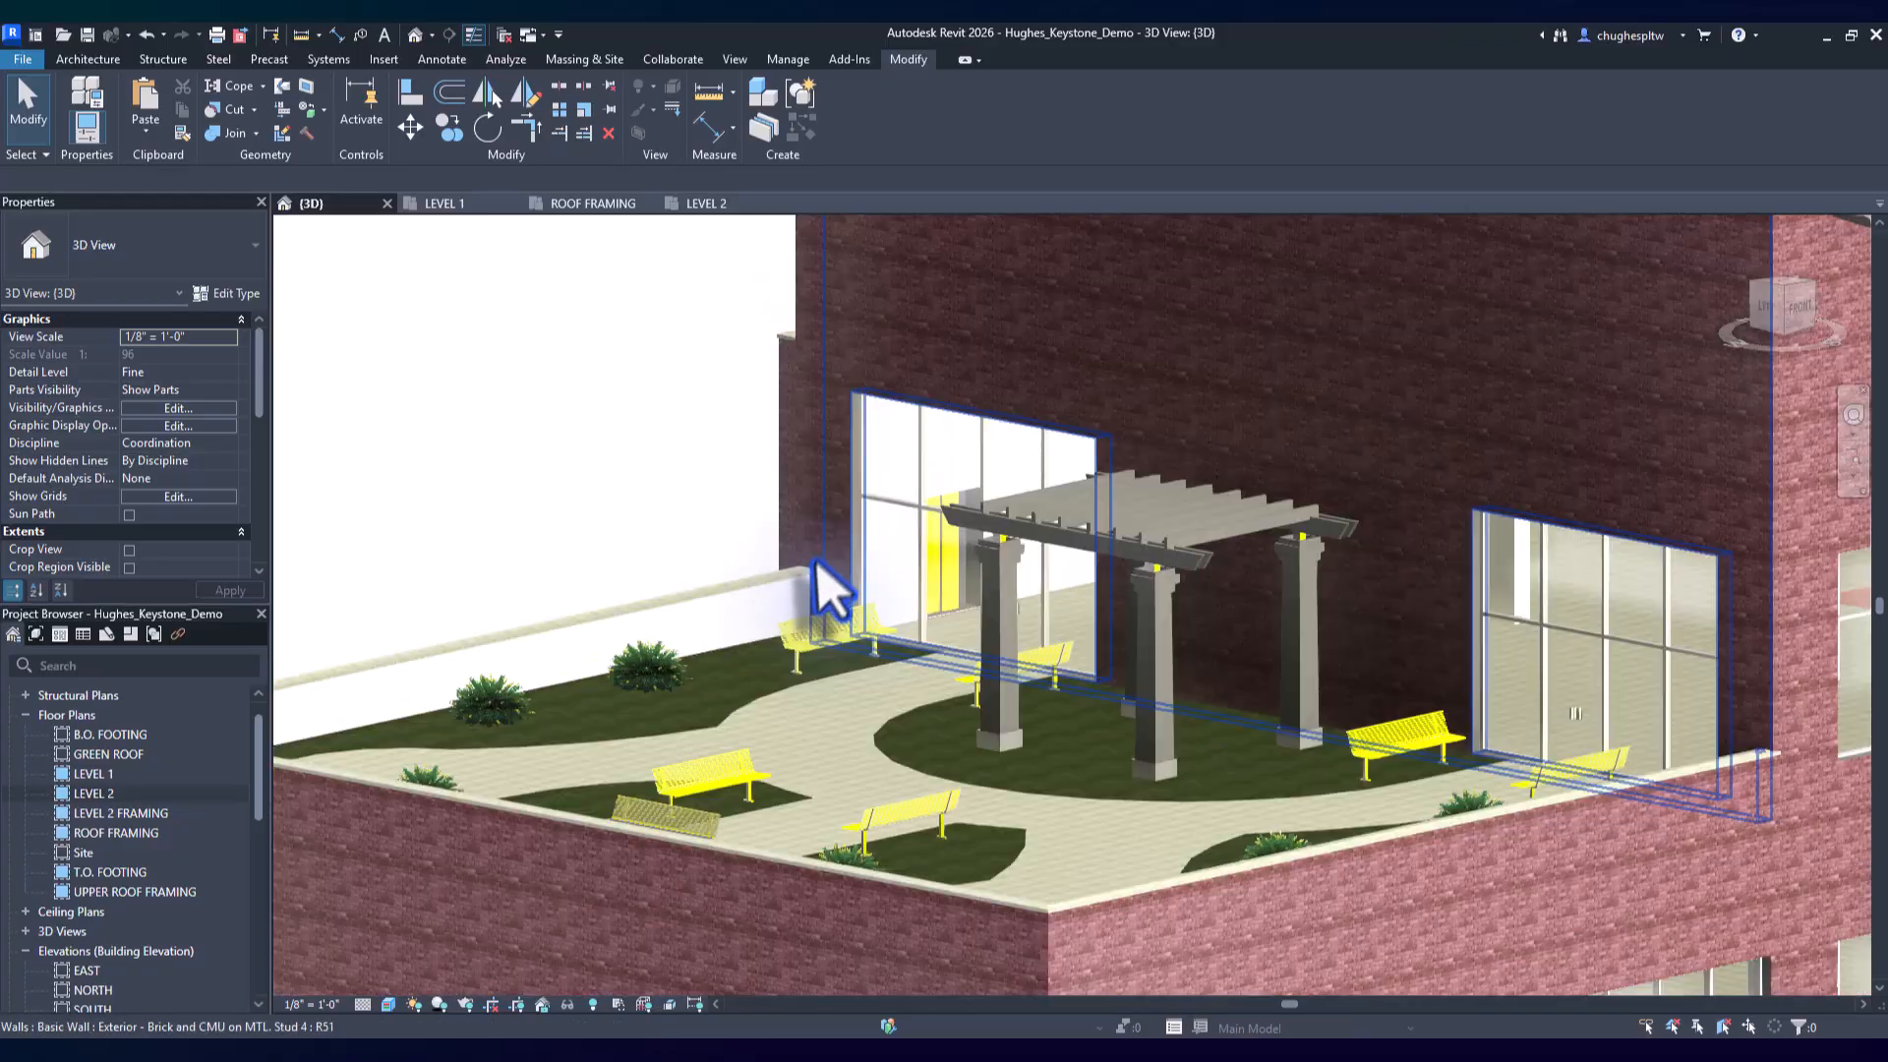
pyautogui.scroll(-6, 816, 566)
pyautogui.click(1812, 310)
pyautogui.click(1812, 308)
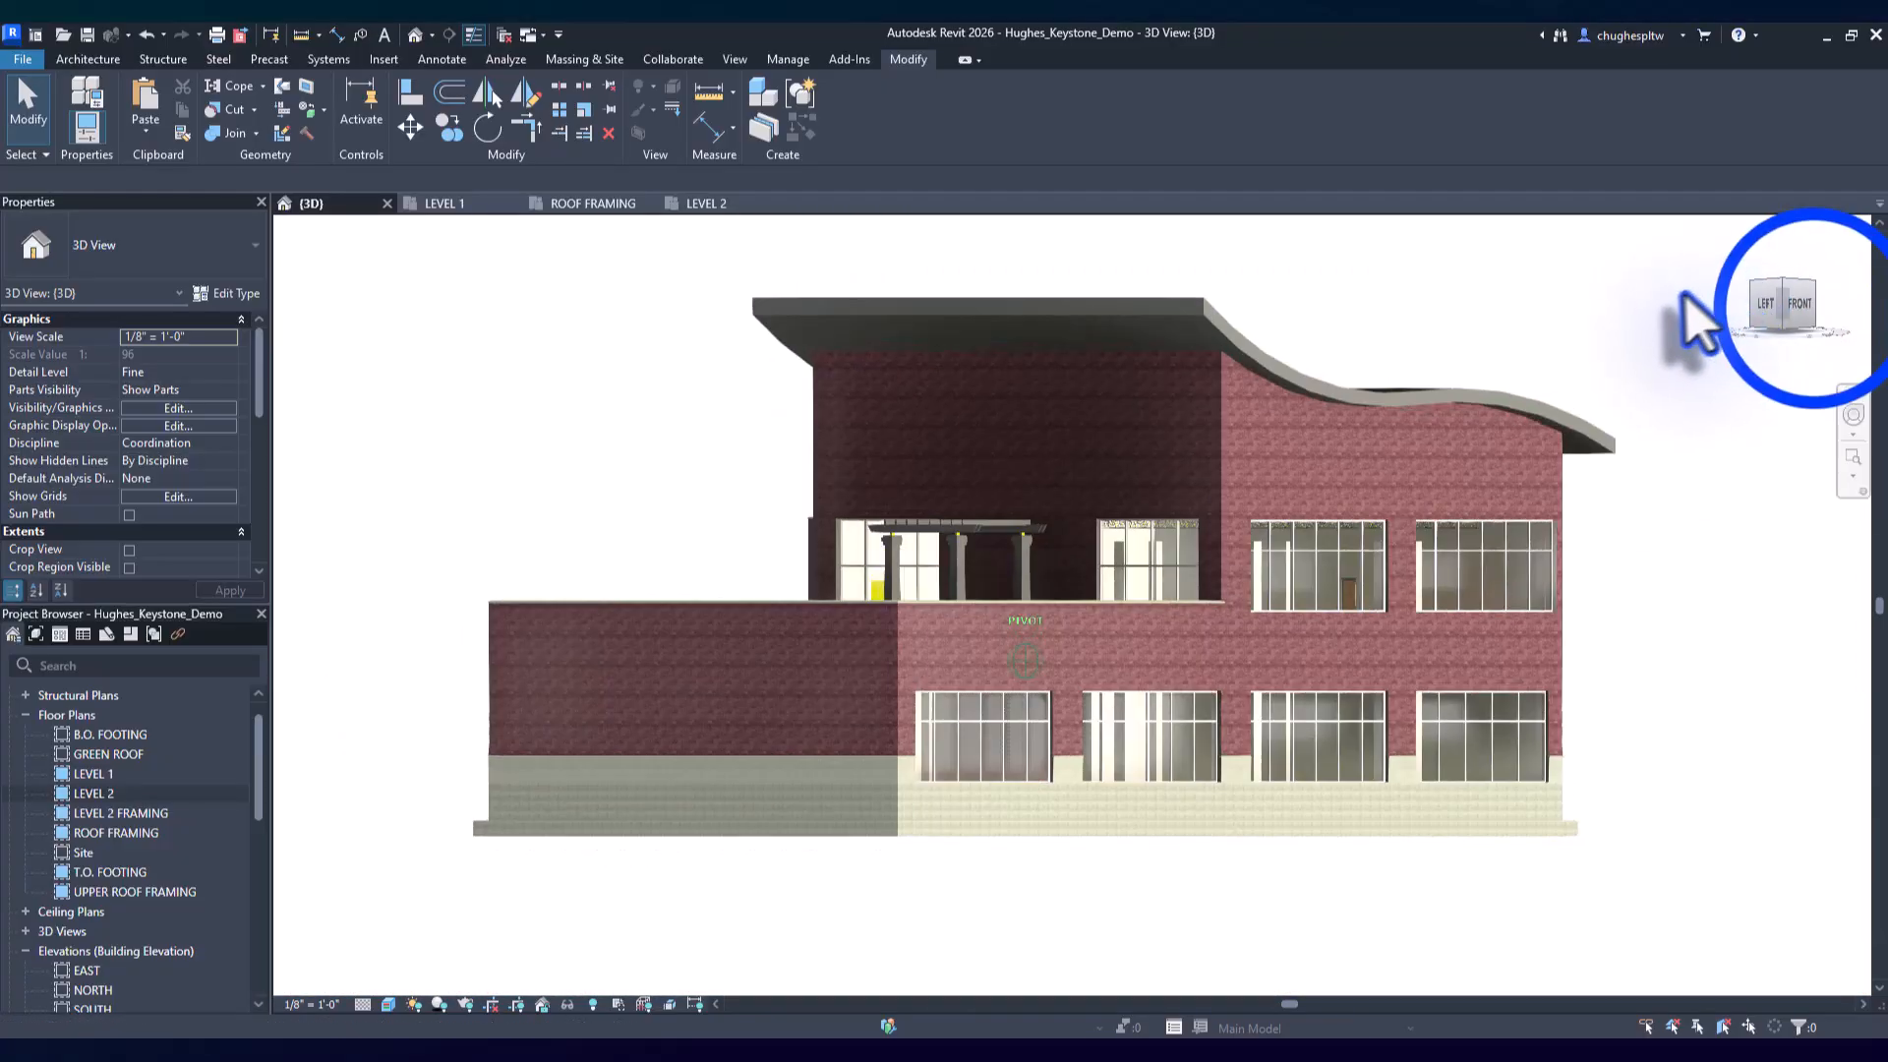
# Examine the front facade and the elevator shaft from the front and the rear corner, and return to the home view
pyautogui.click(1800, 305)
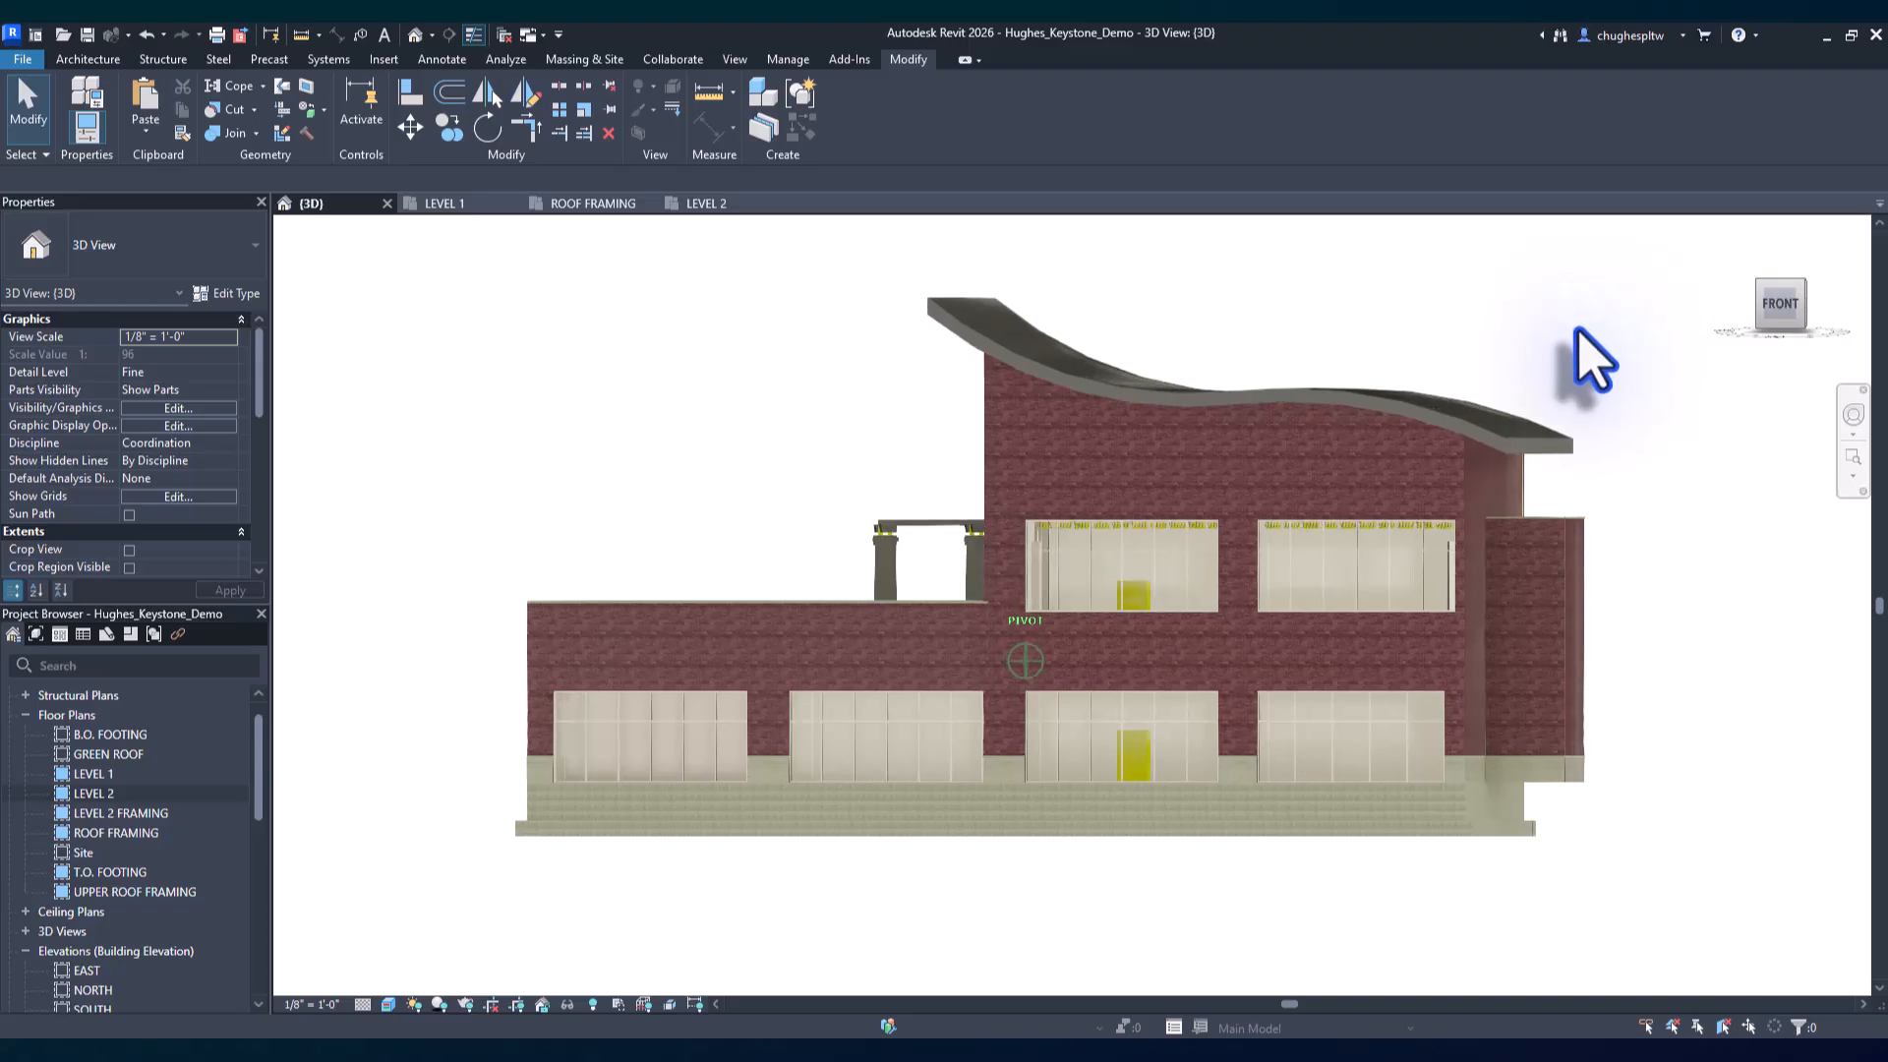
pyautogui.keyDown('shift'); pyautogui.moveTo(1577, 329); pyautogui.dragTo(1557, 362, button='middle'); pyautogui.keyUp('shift')
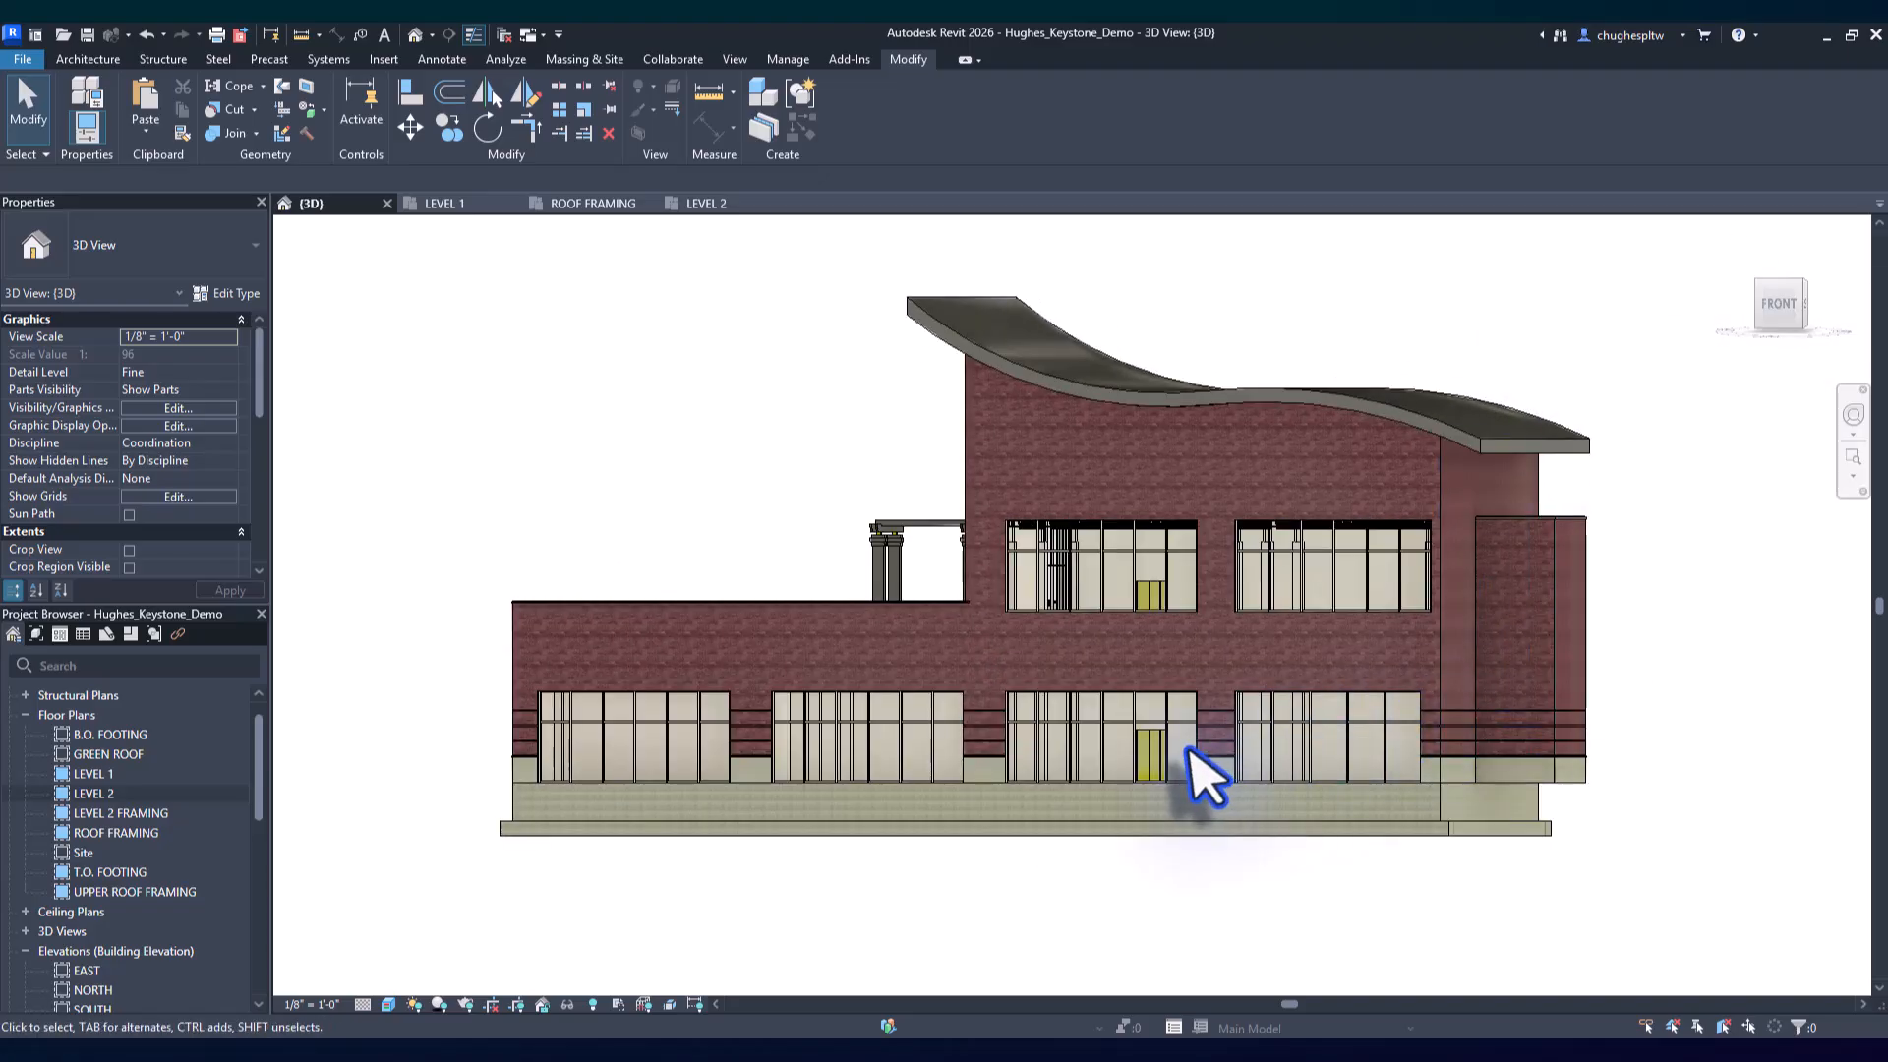
pyautogui.scroll(5, 1131, 777)
pyautogui.scroll(-5, 1088, 758)
pyautogui.click(1738, 232)
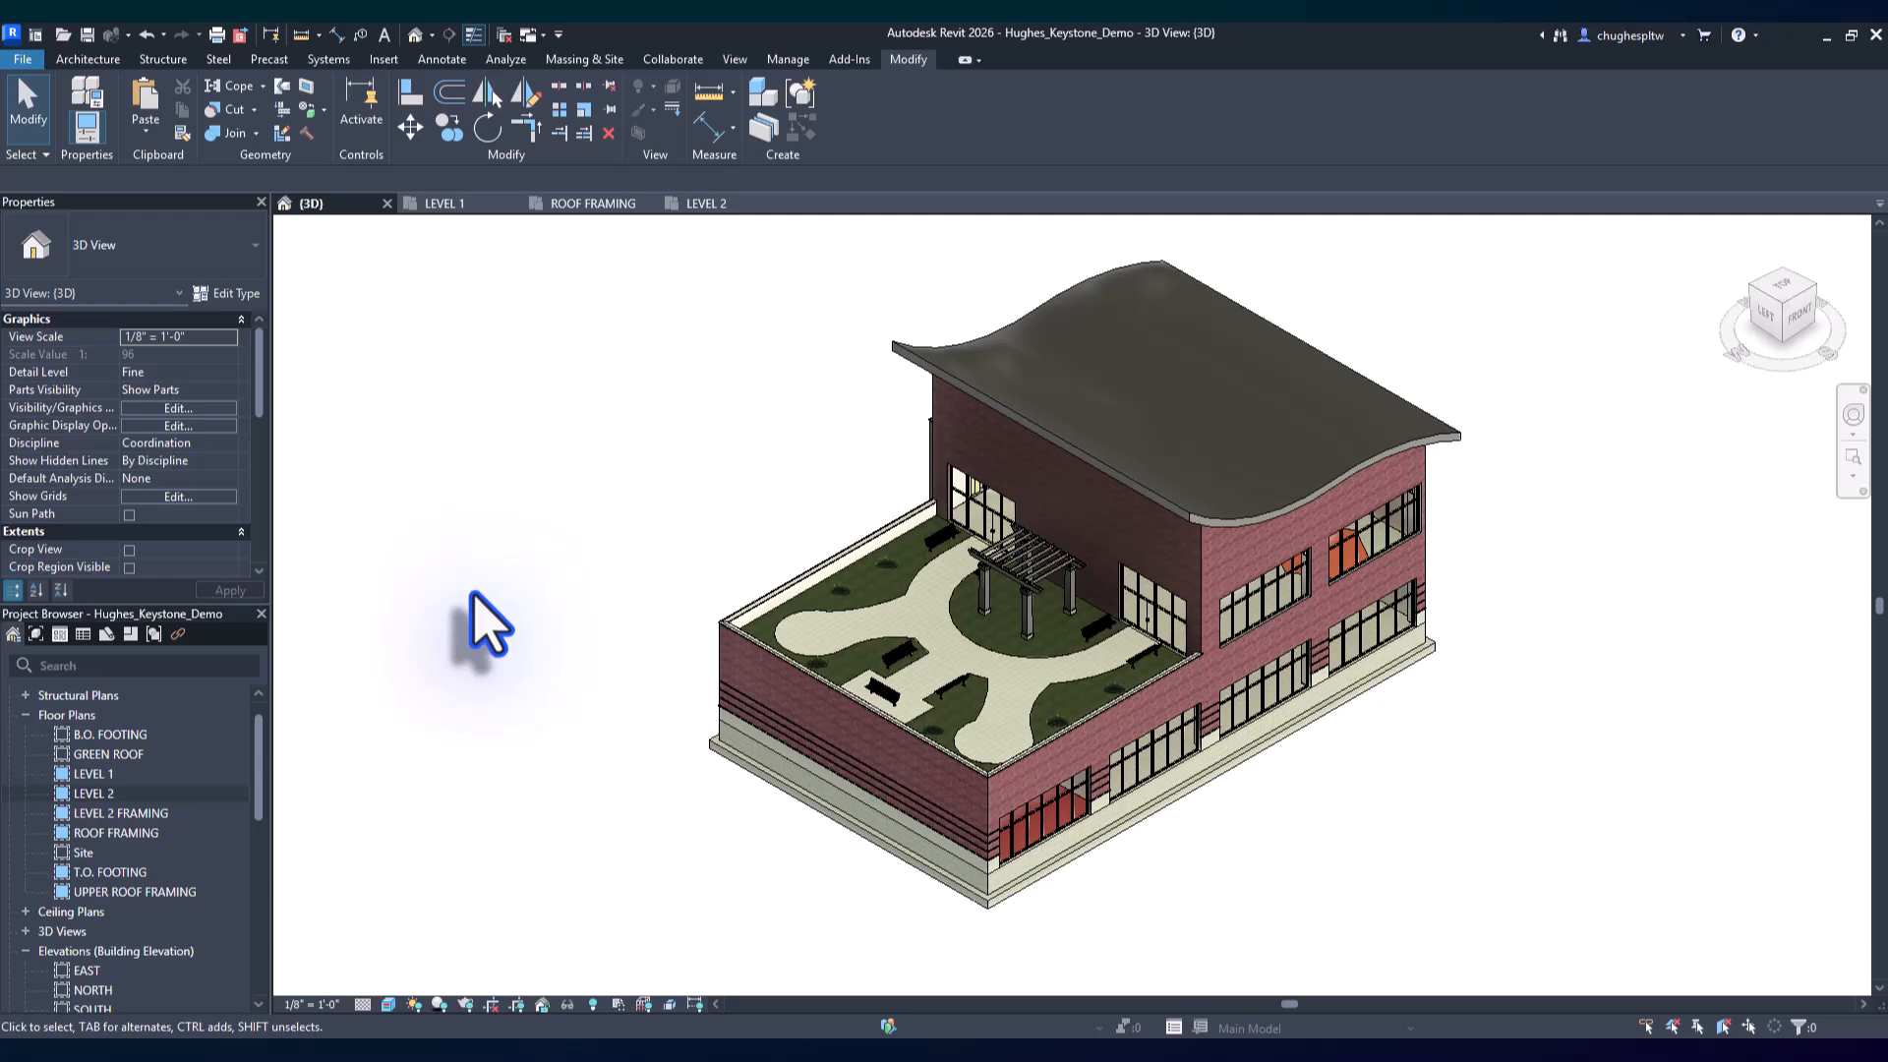
pyautogui.click(1751, 295)
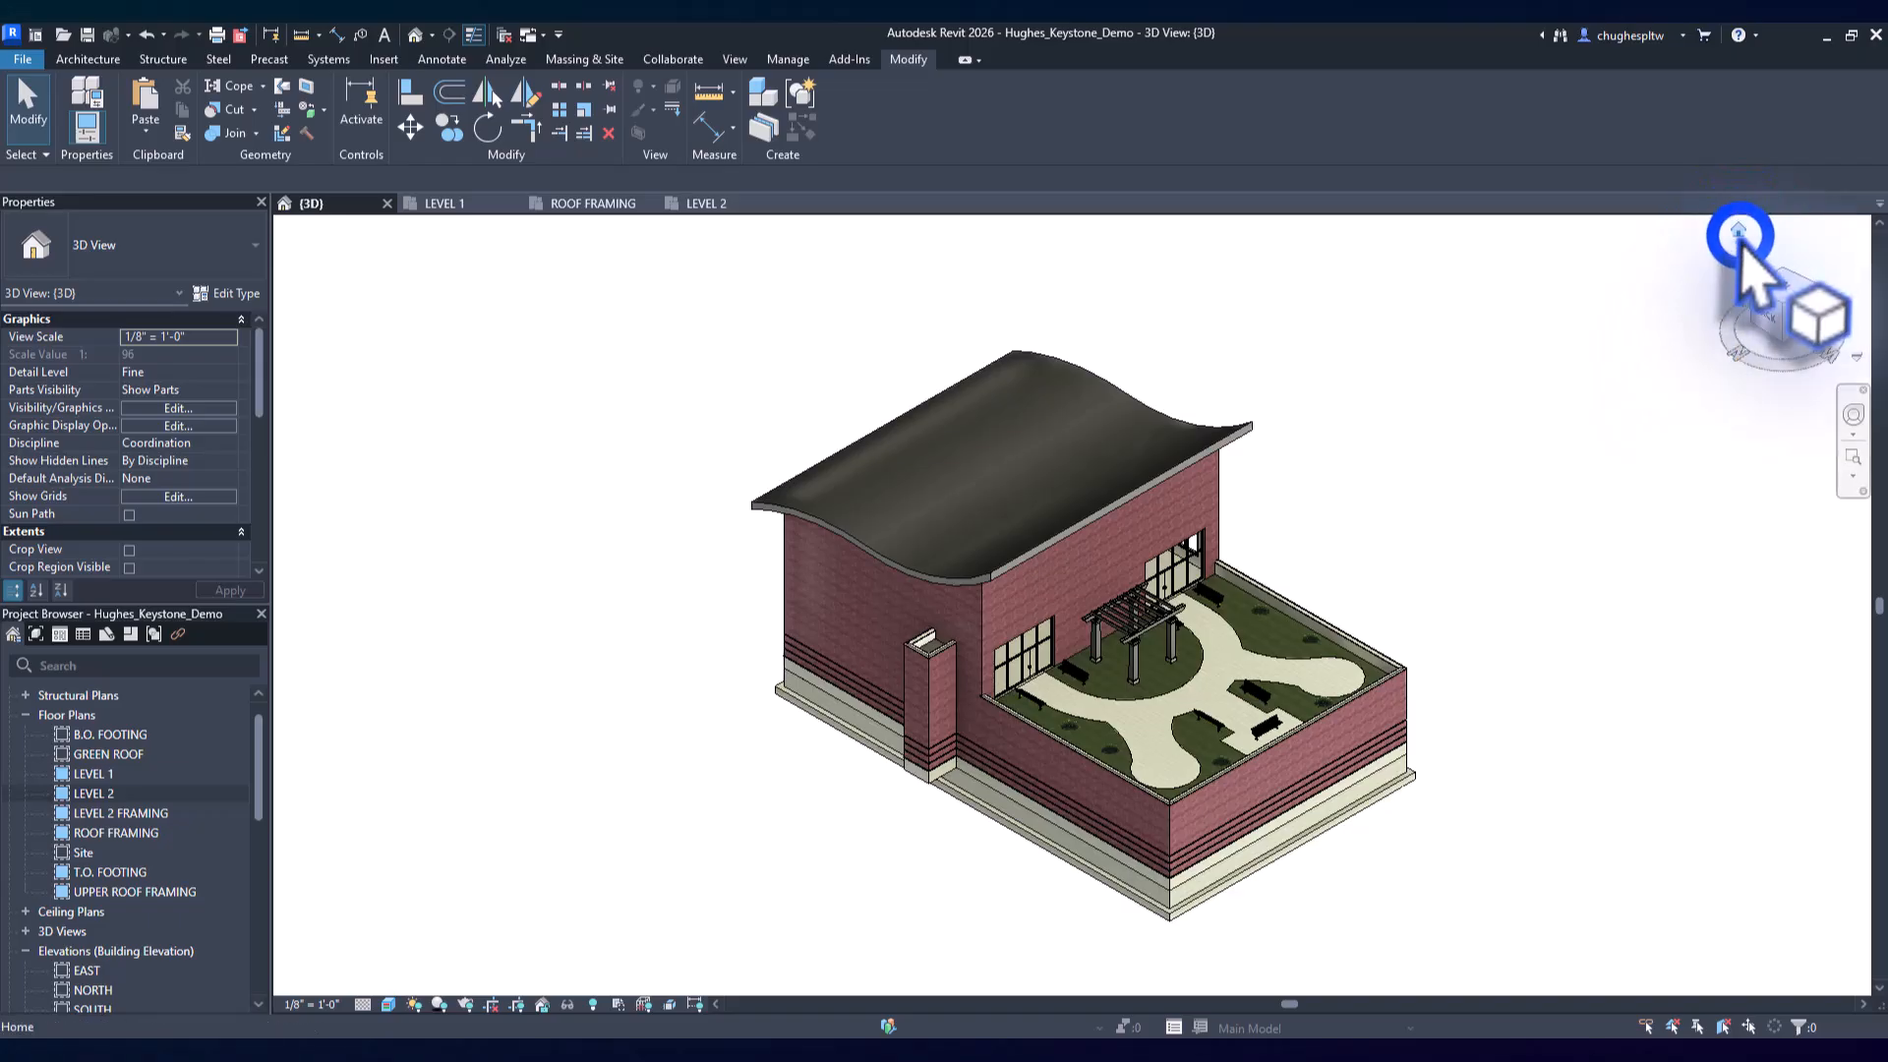
pyautogui.click(1739, 234)
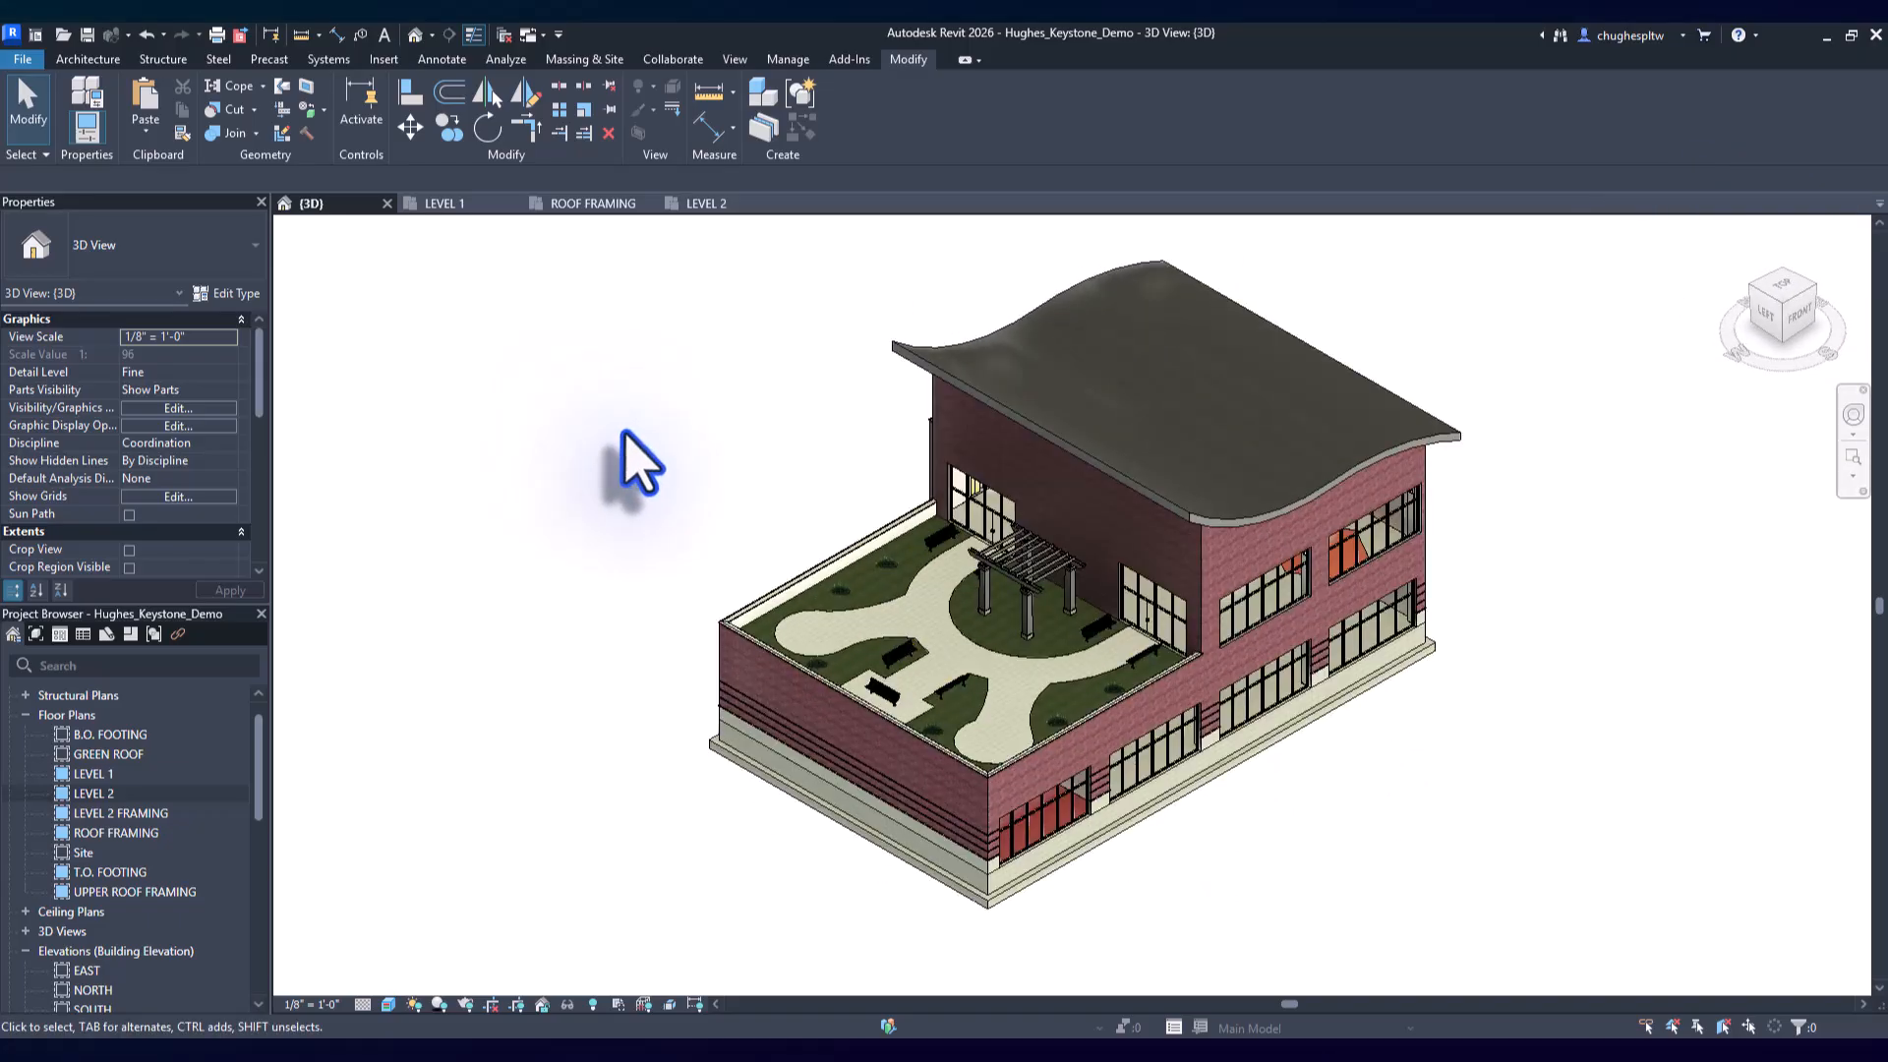